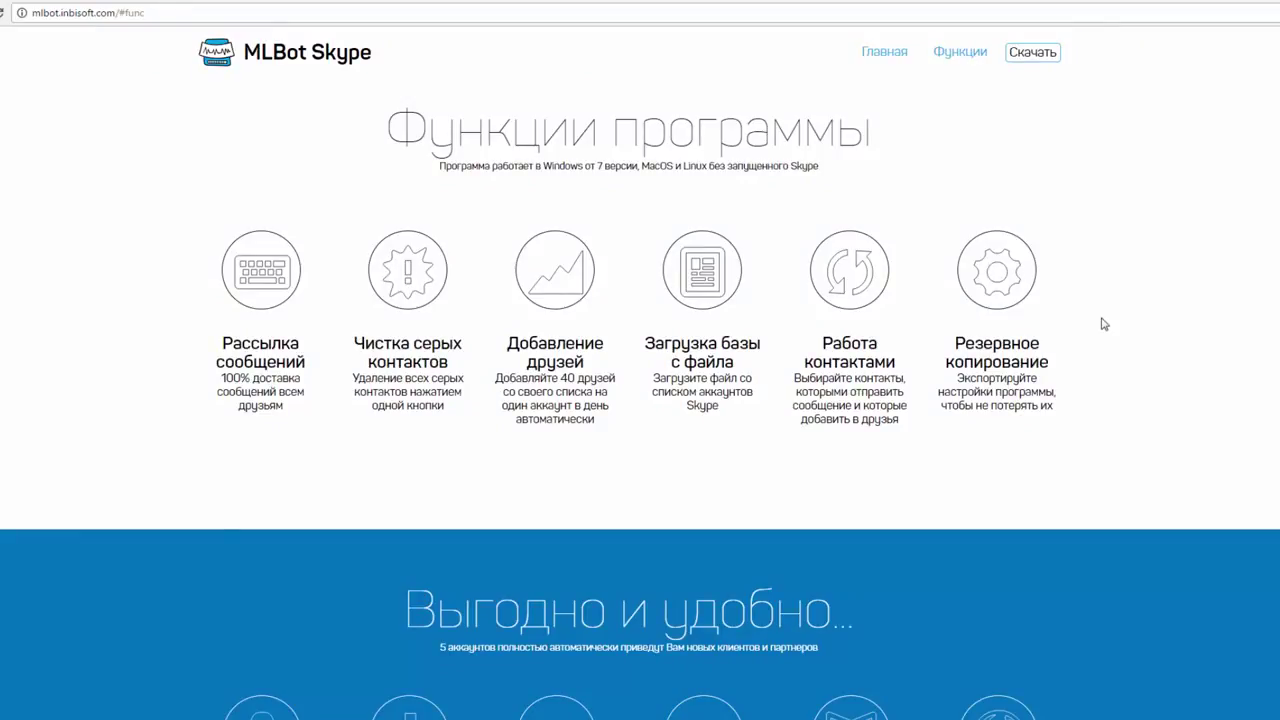
Download the Windows version of MLBot Skype and save the mlbot-windows-32bit archive in the Новый рассыльщик folder.
left_click(1034, 58)
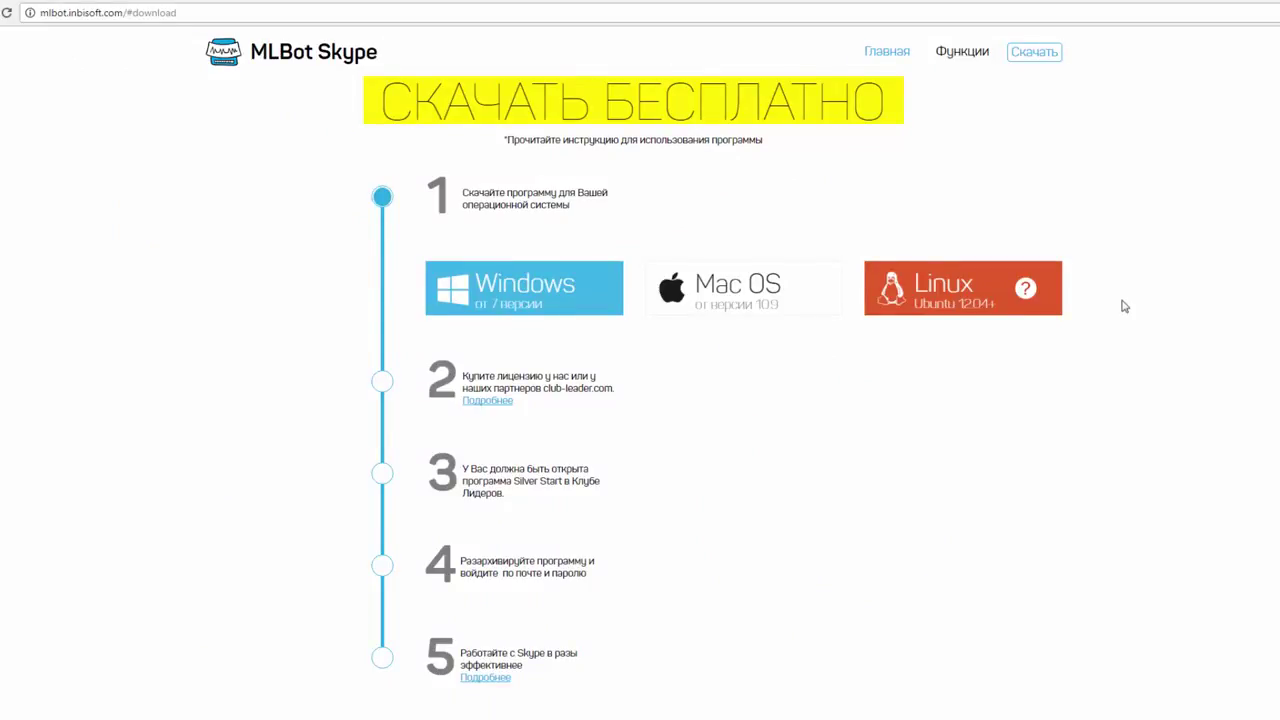
left_click(517, 301)
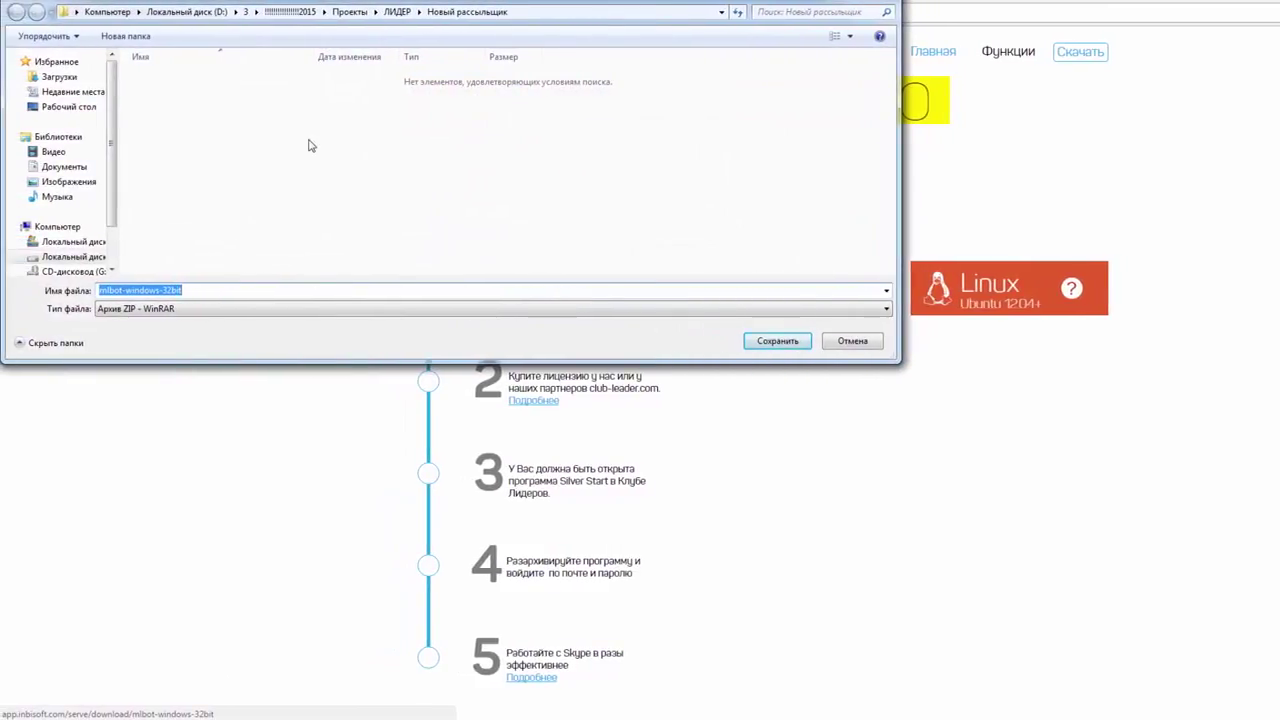
left_click(779, 342)
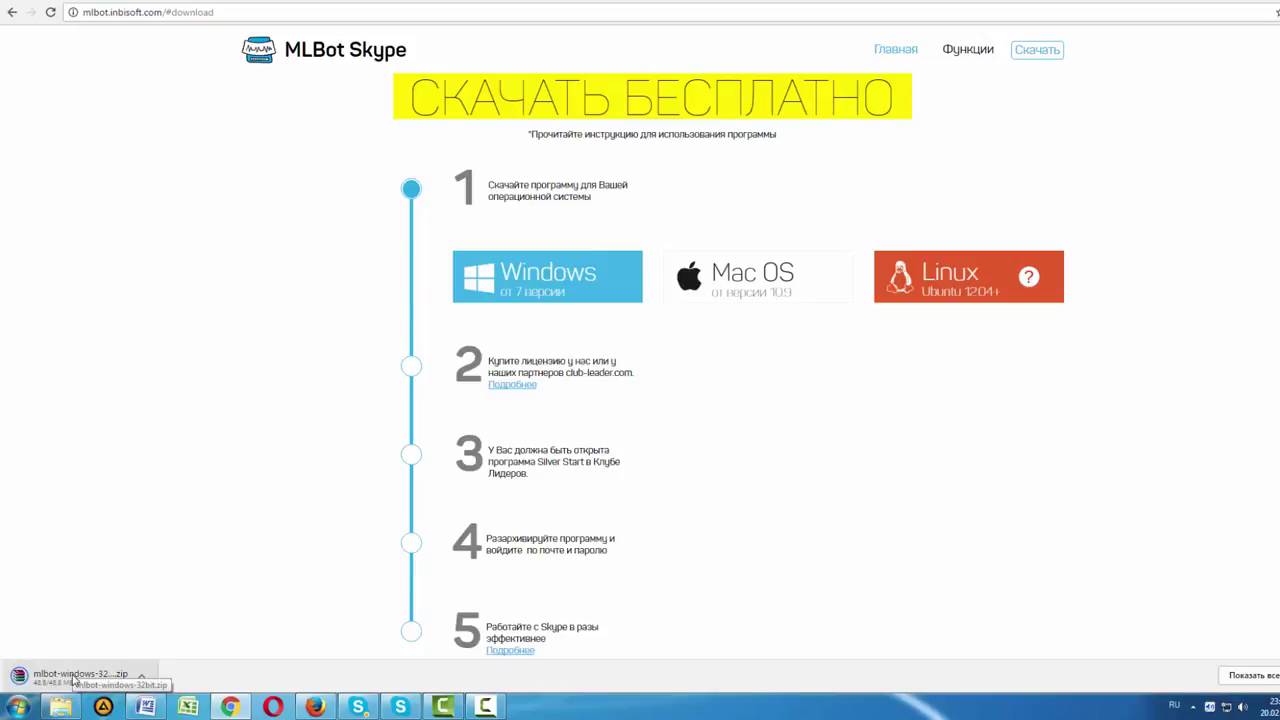
Extract the mlbot-windows-32bit archive into its current folder, Новый рассыльщик.
mouse_move(60, 708)
left_click(52, 632)
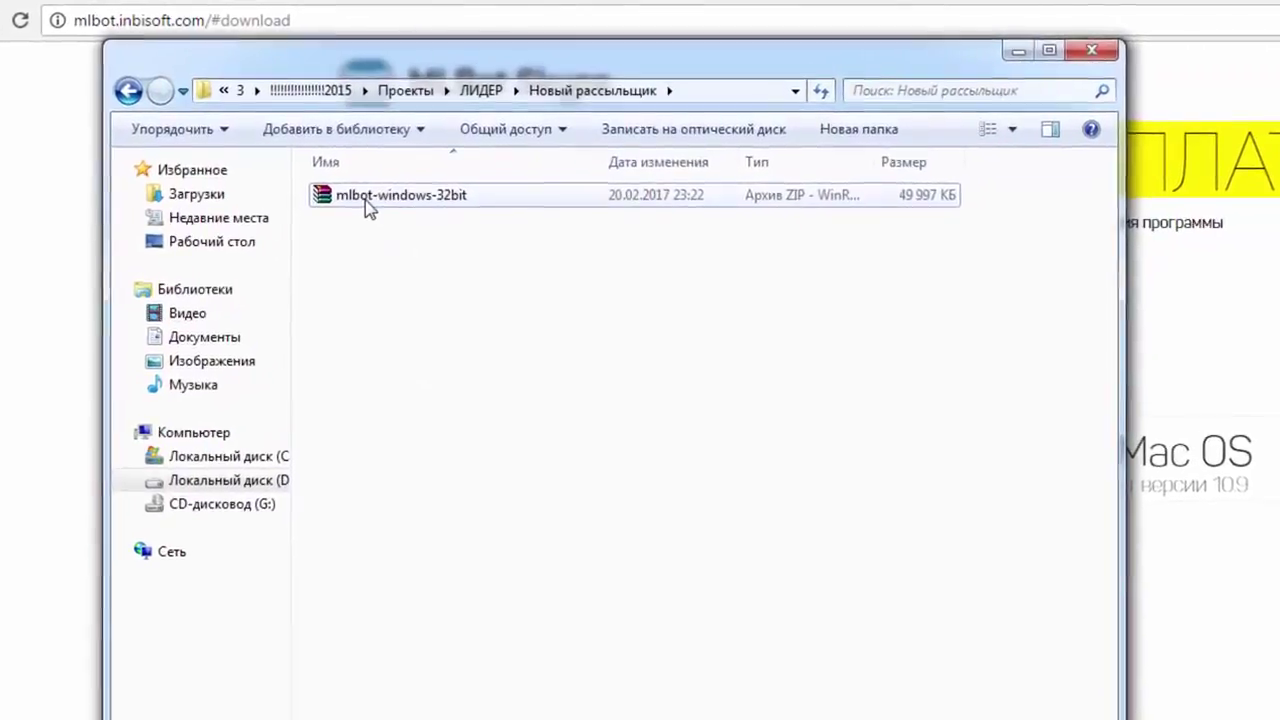
right_click(389, 180)
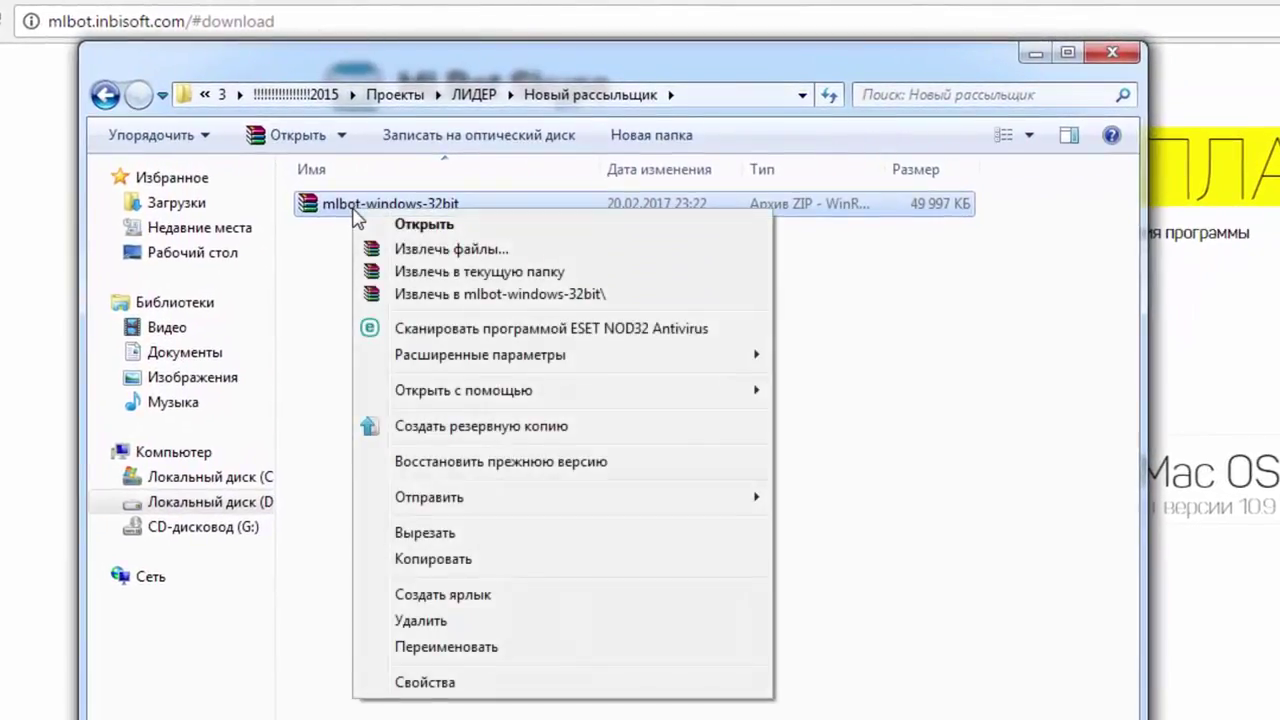
left_click(428, 274)
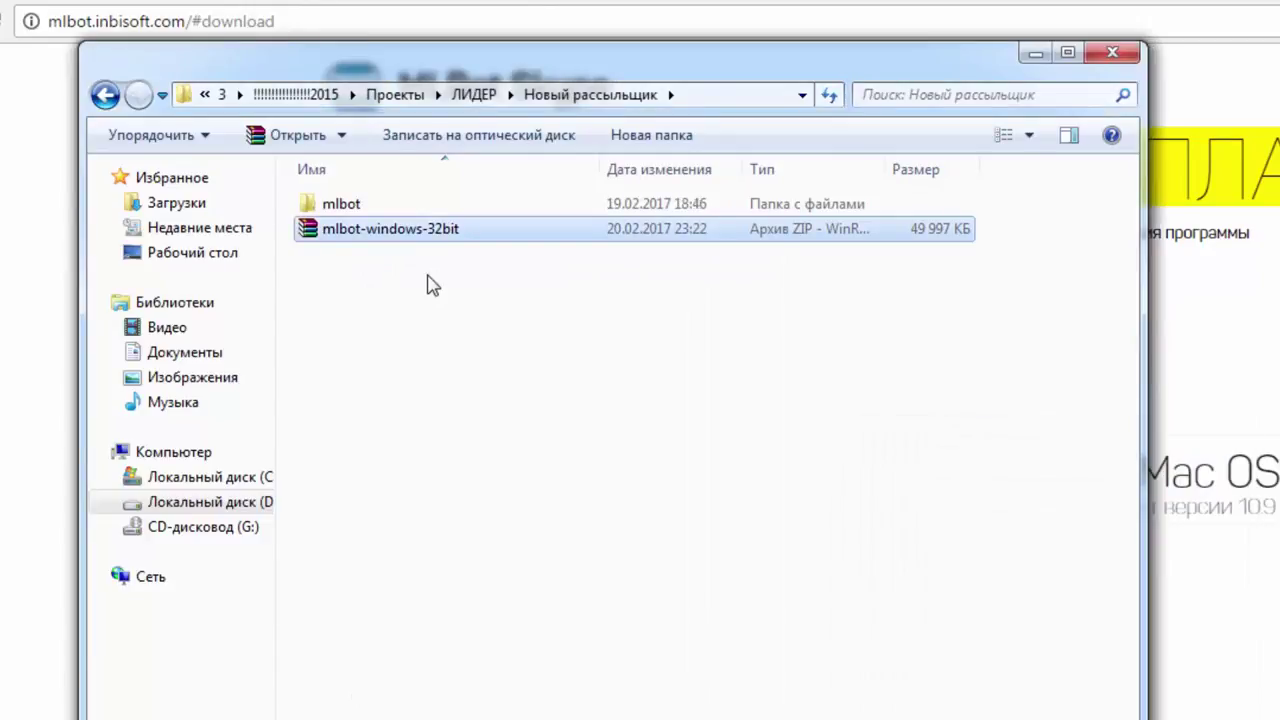
Delete the mlbot-windows-32bit archive from the Новый рассыльщик folder, keeping the extracted mlbot folder.
left_click(352, 212)
left_click(360, 232)
right_click(362, 234)
left_click(465, 645)
left_click(1120, 686)
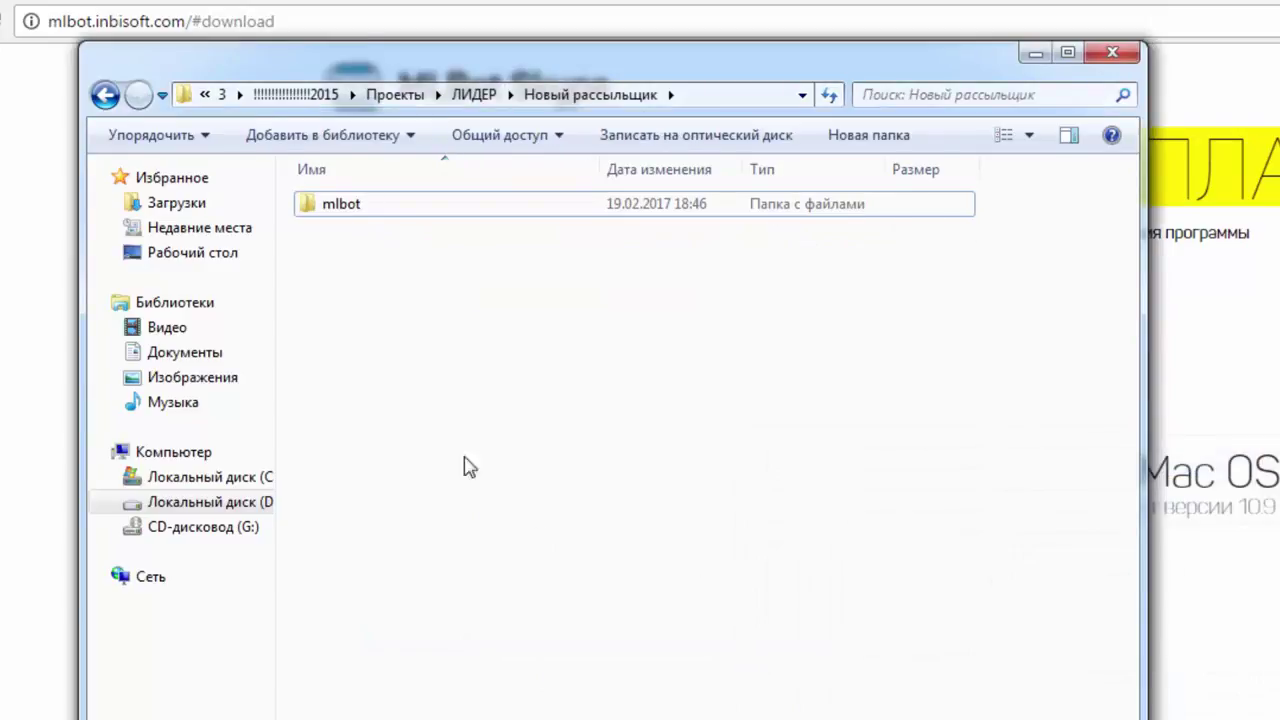
Create a desktop shortcut for the mlbot application in the mlbot folder and place it below the Тест расс file.
left_click(355, 210)
double_click(355, 210)
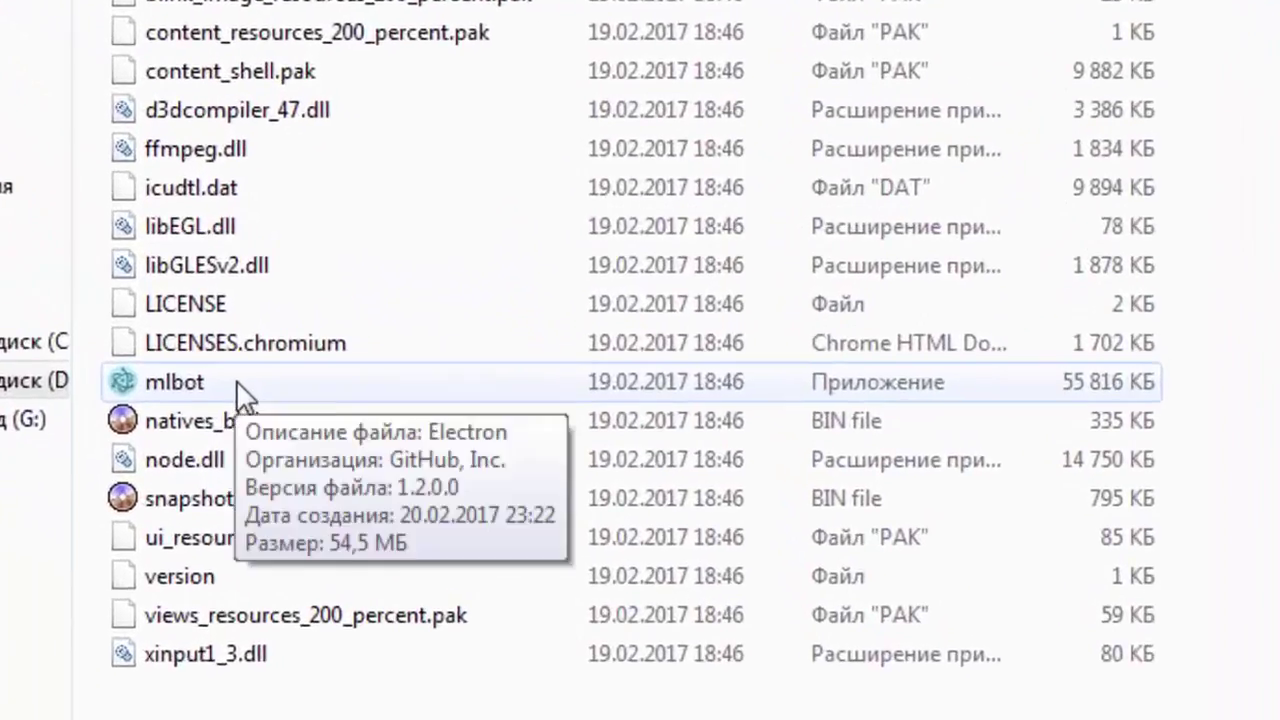
left_click(380, 503)
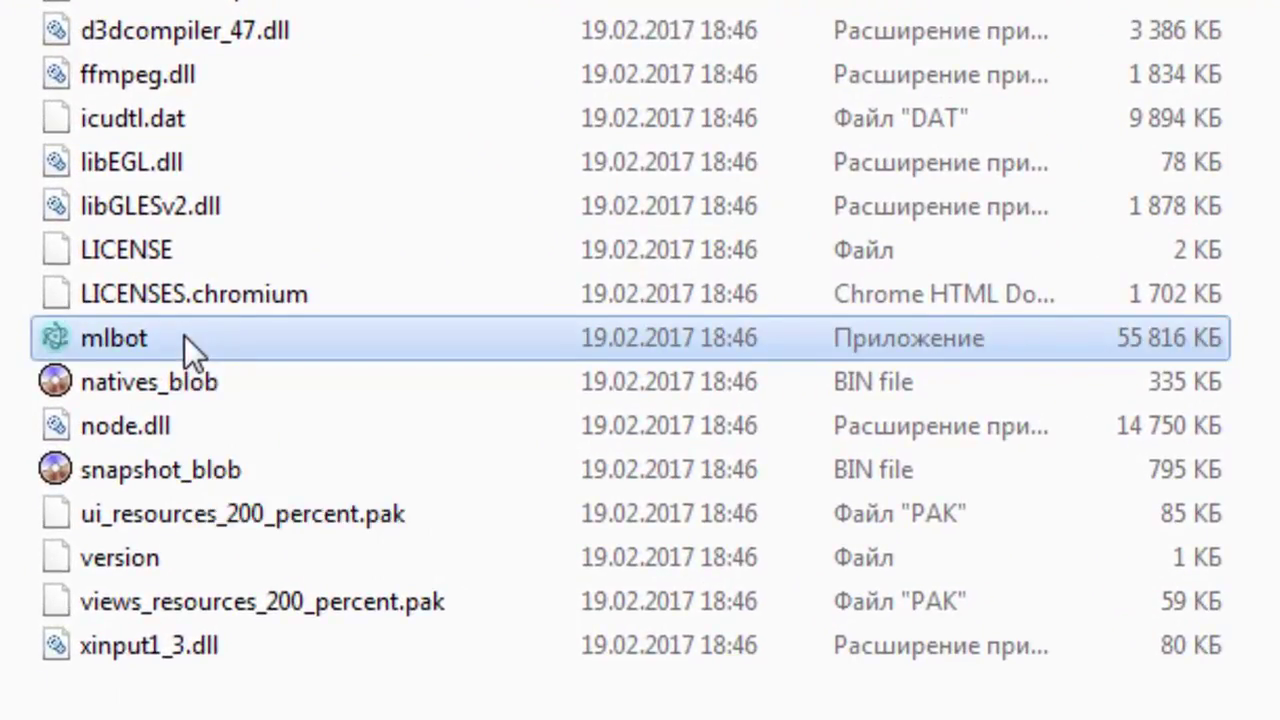
mouse_move(232, 339)
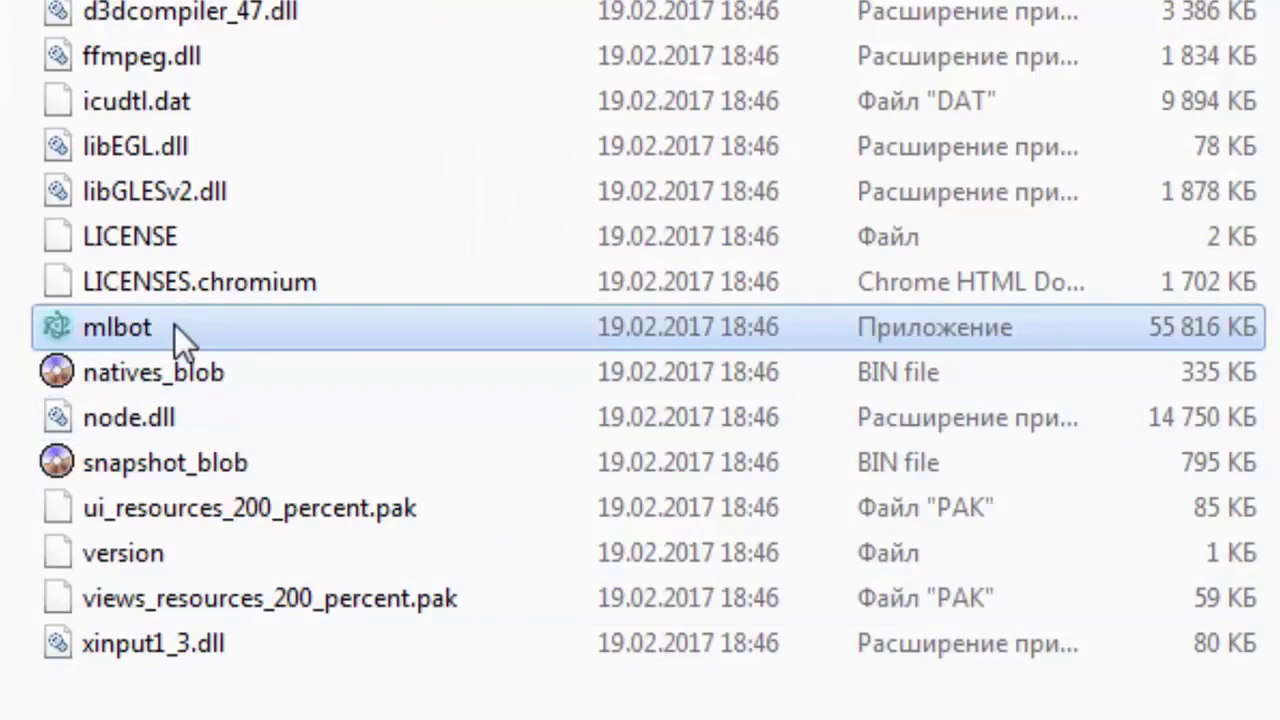
right_click(175, 325)
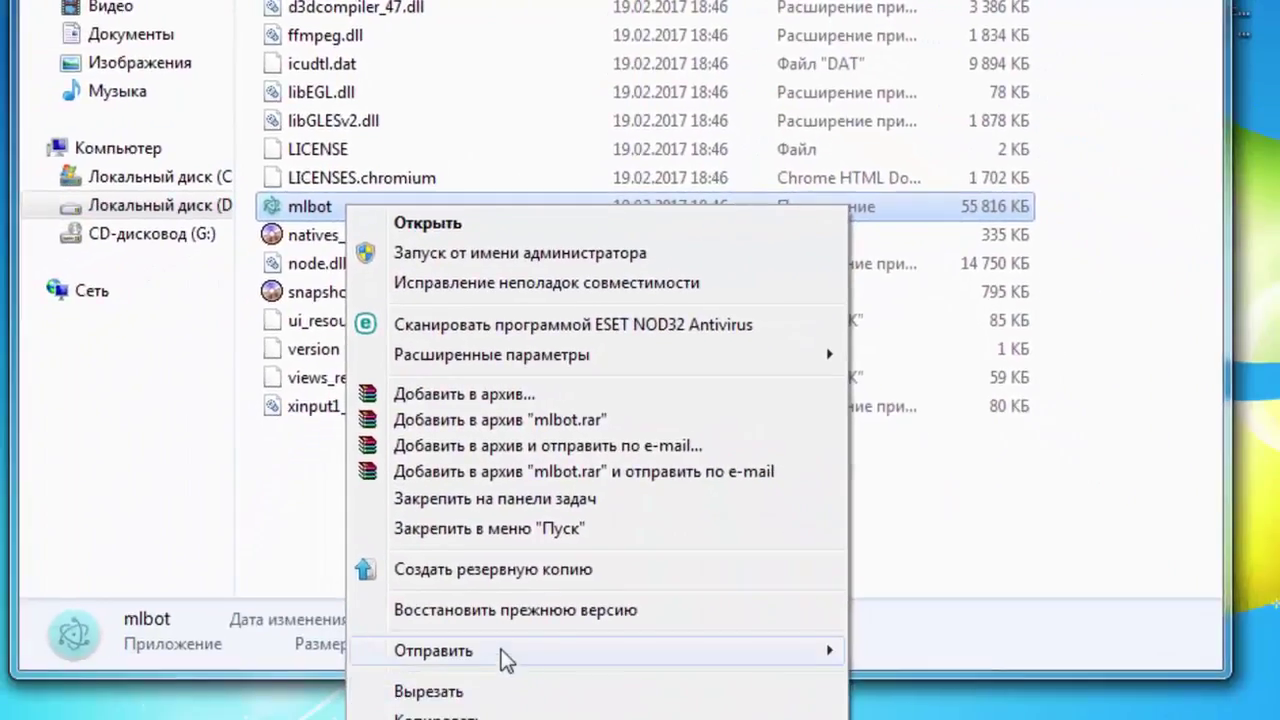
mouse_move(502, 649)
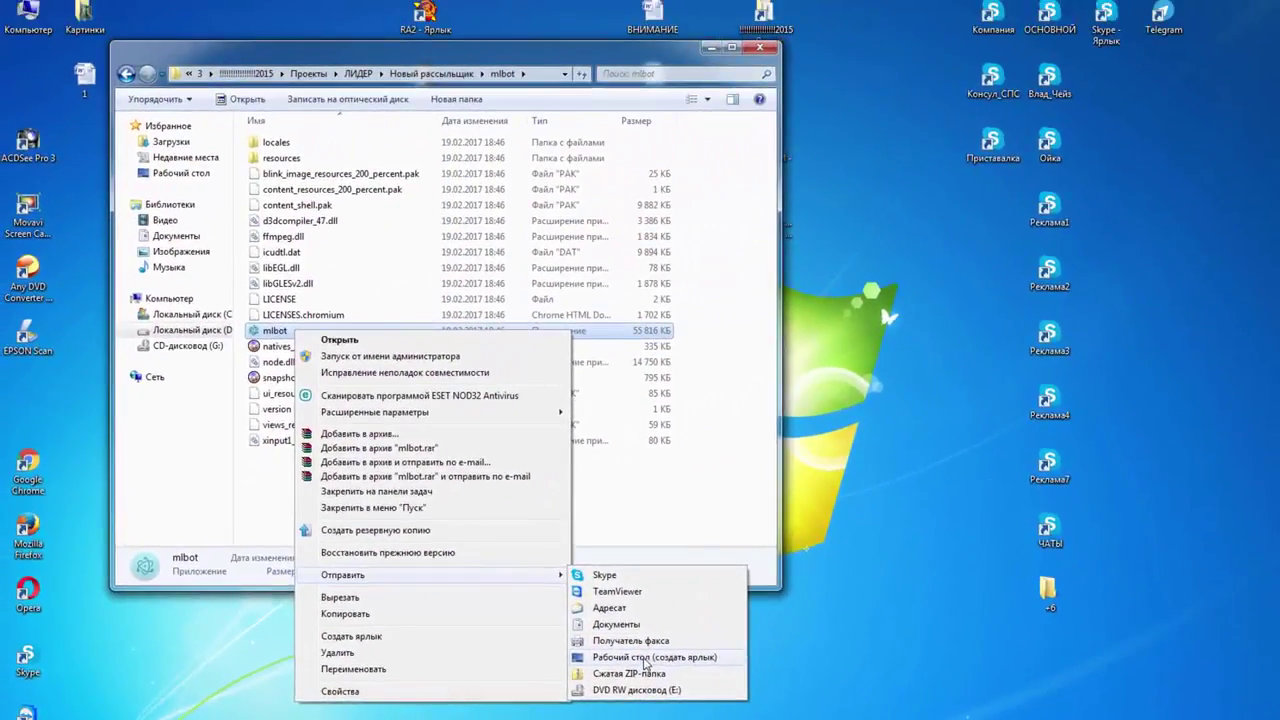
left_click(645, 657)
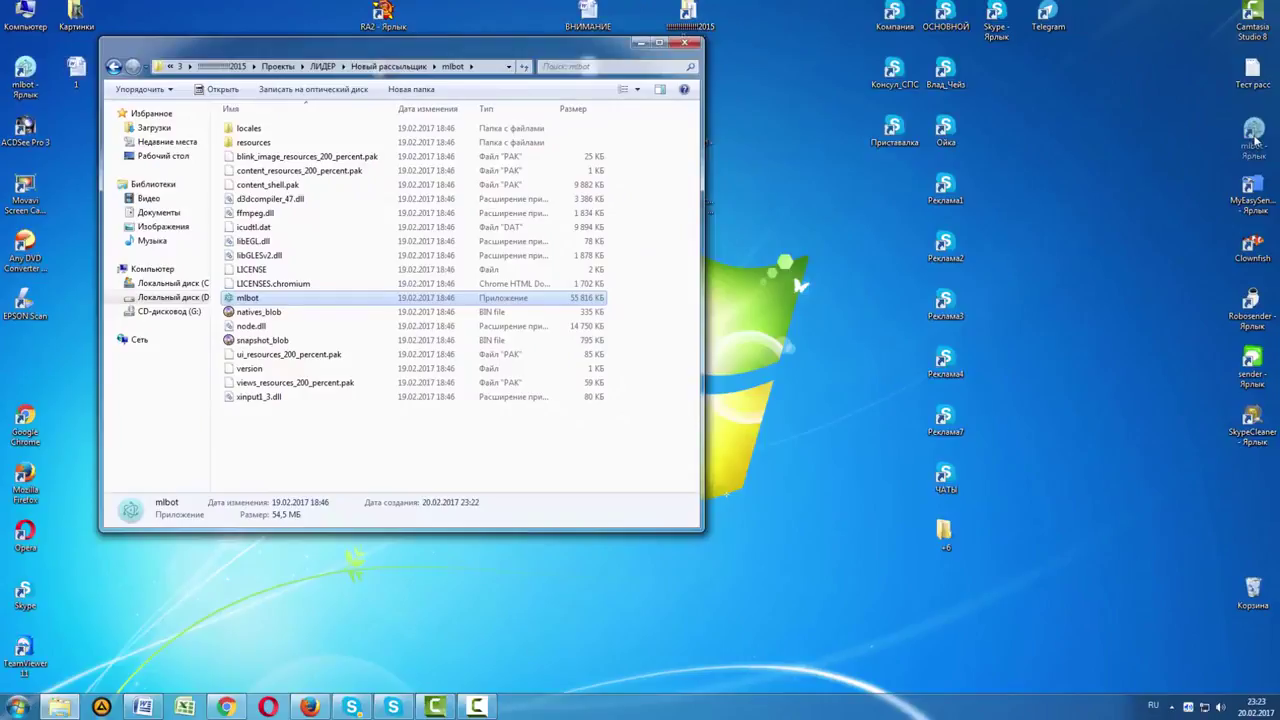
left_click_drag(1255, 138, 1254, 138)
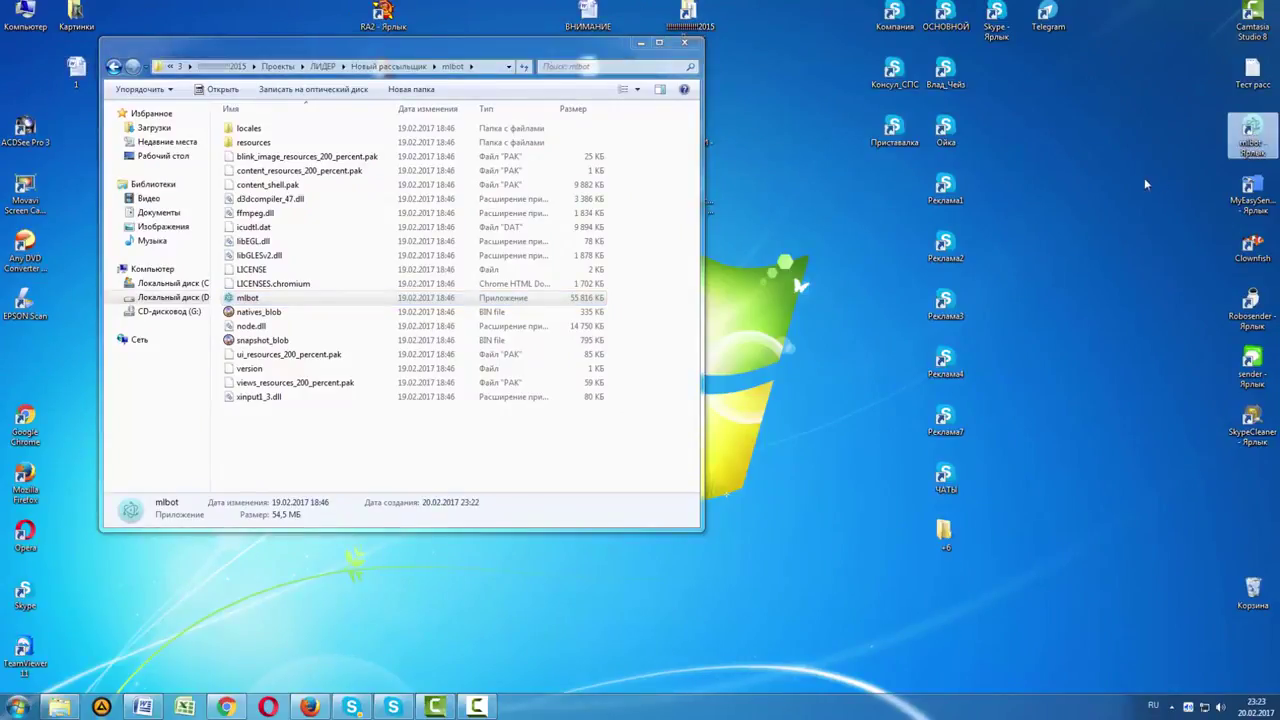
left_click(684, 42)
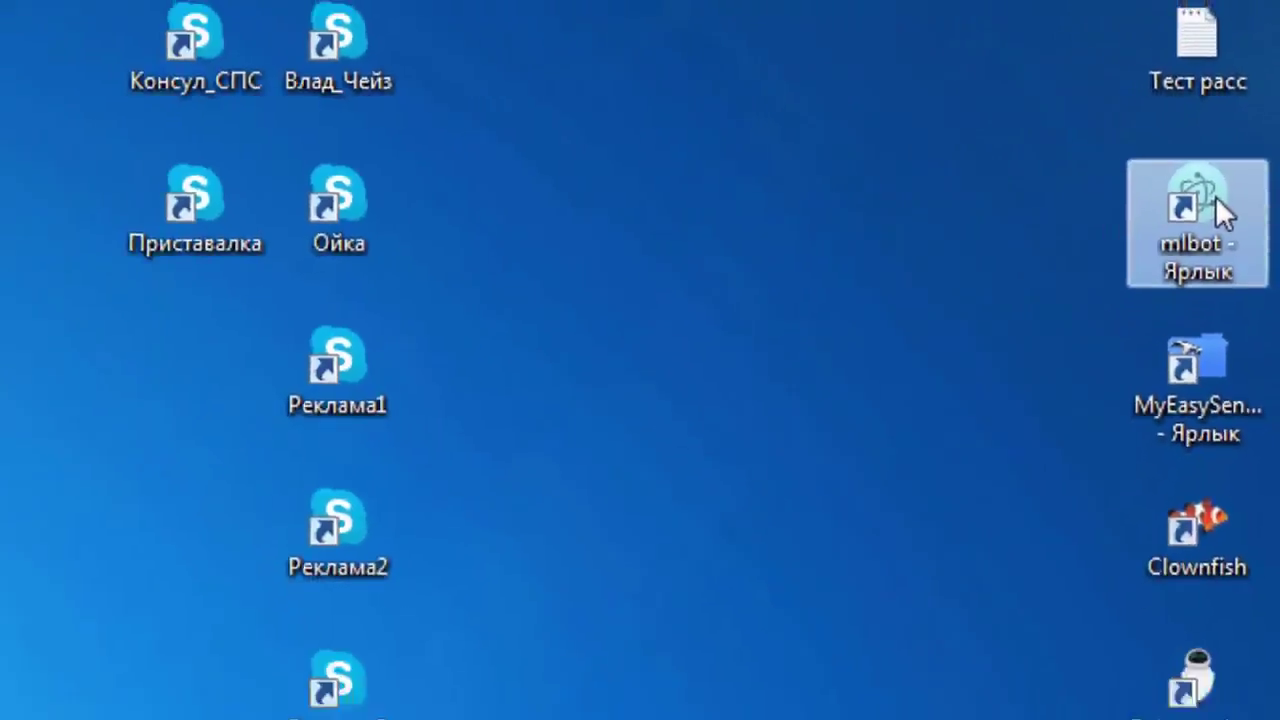
Launch MLBot from its desktop shortcut and sign out of the current session.
double_click(1222, 210)
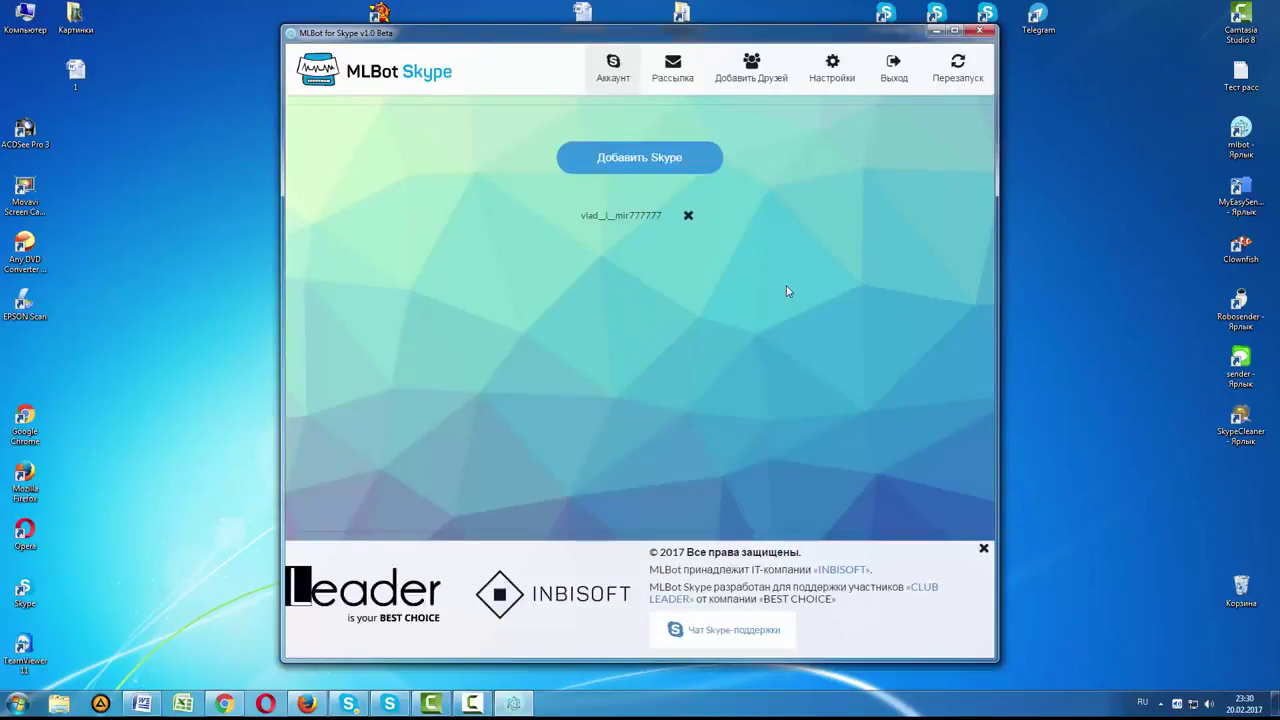
left_click(894, 78)
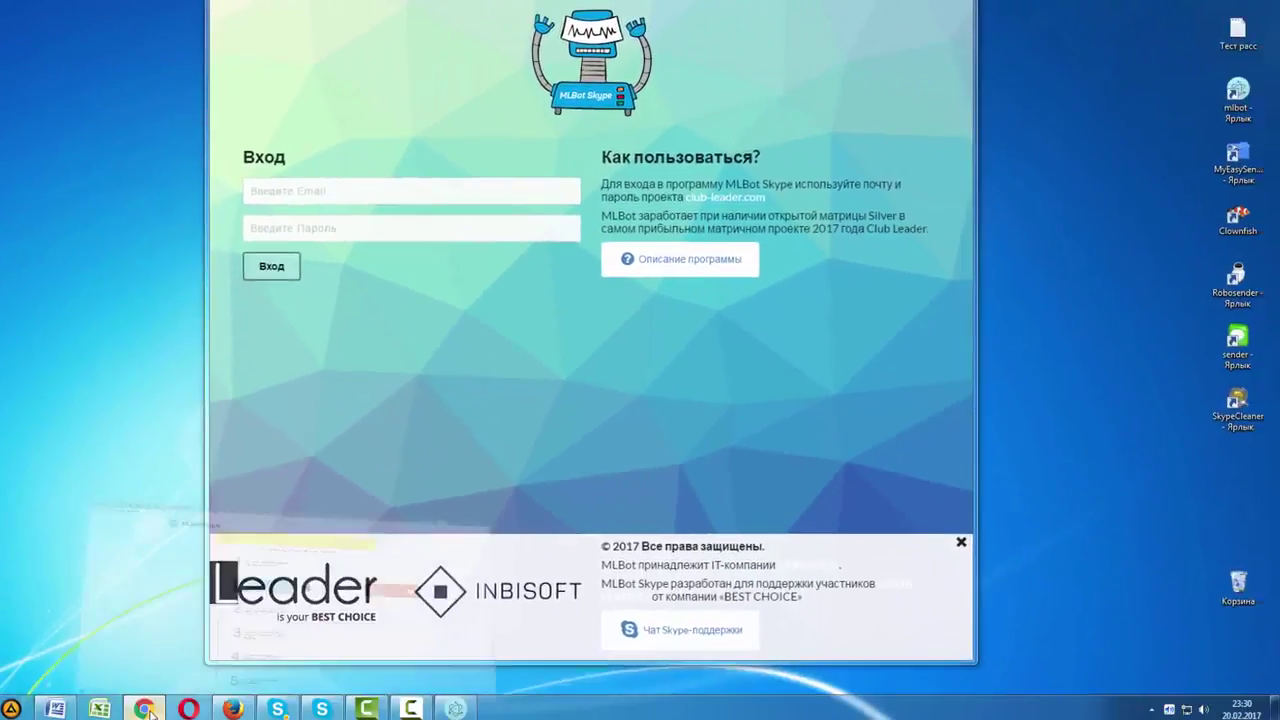
Switch to Chrome to view the Club Leader account page and the MLBot download page, and return to MLBot.
left_click(144, 709)
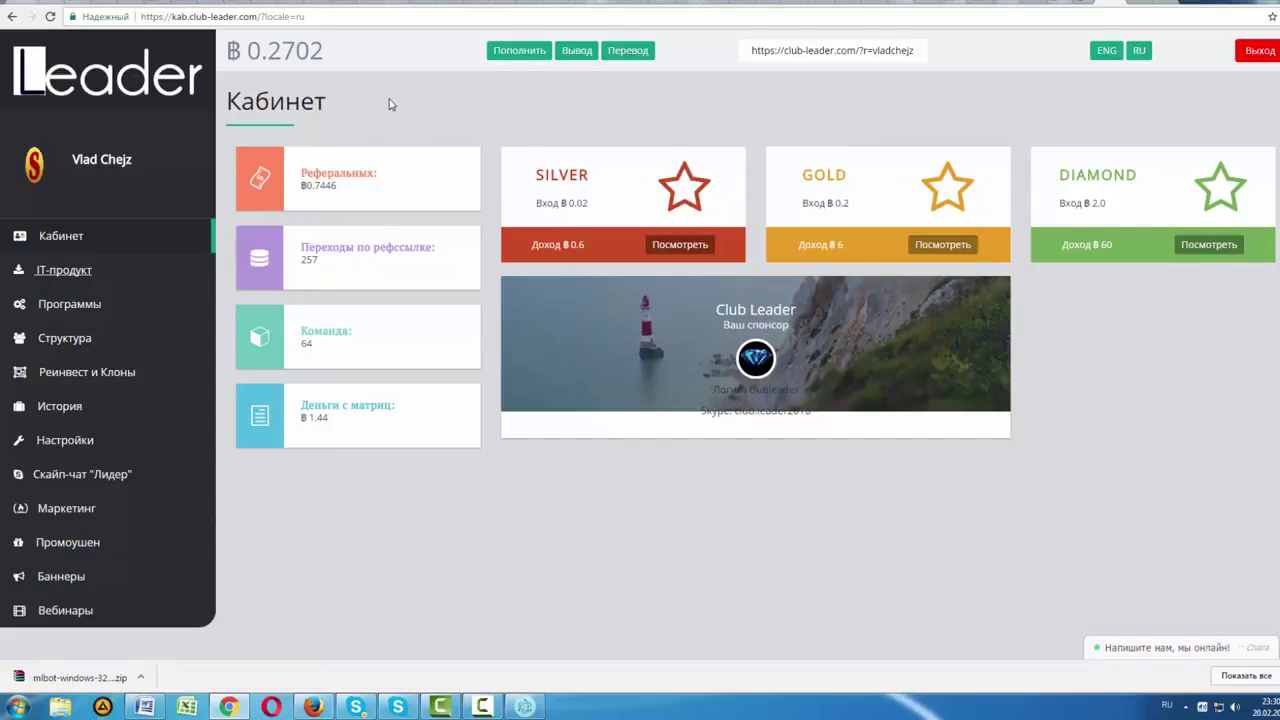
left_click(1138, 4)
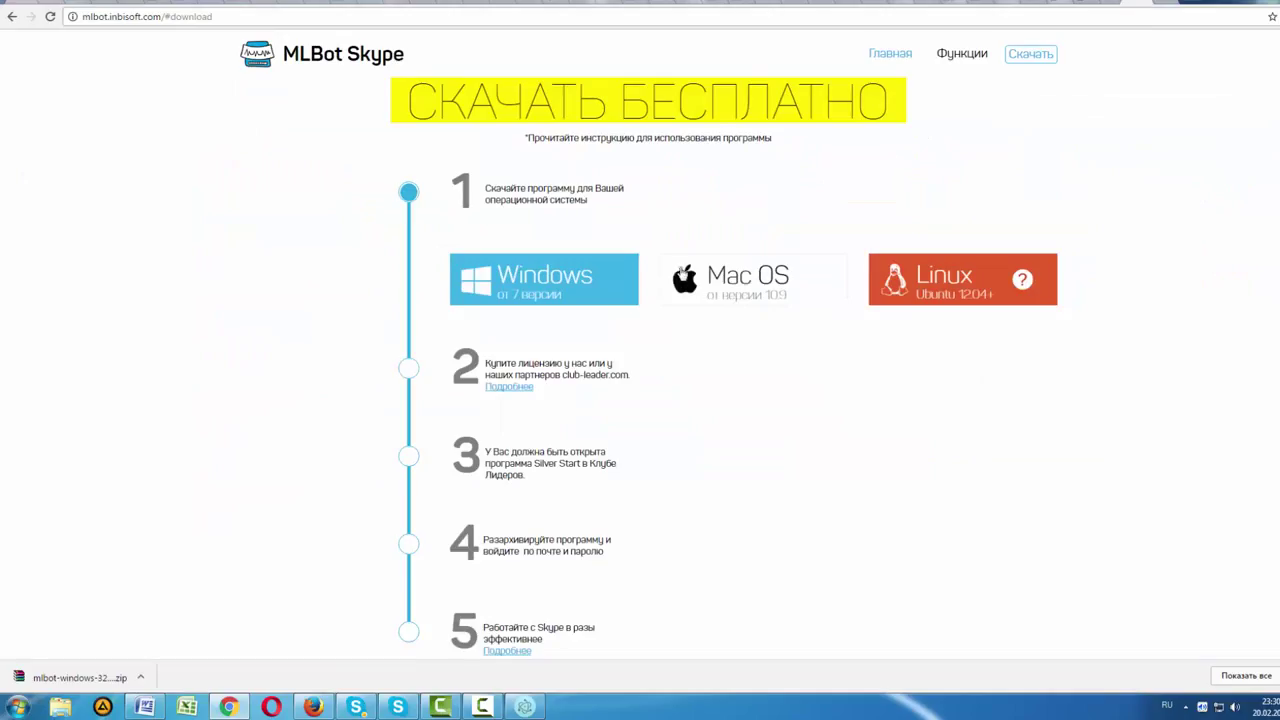
left_click(524, 707)
Sign in to MLBot with the Club Leader account's e-mail and password.
left_click(400, 222)
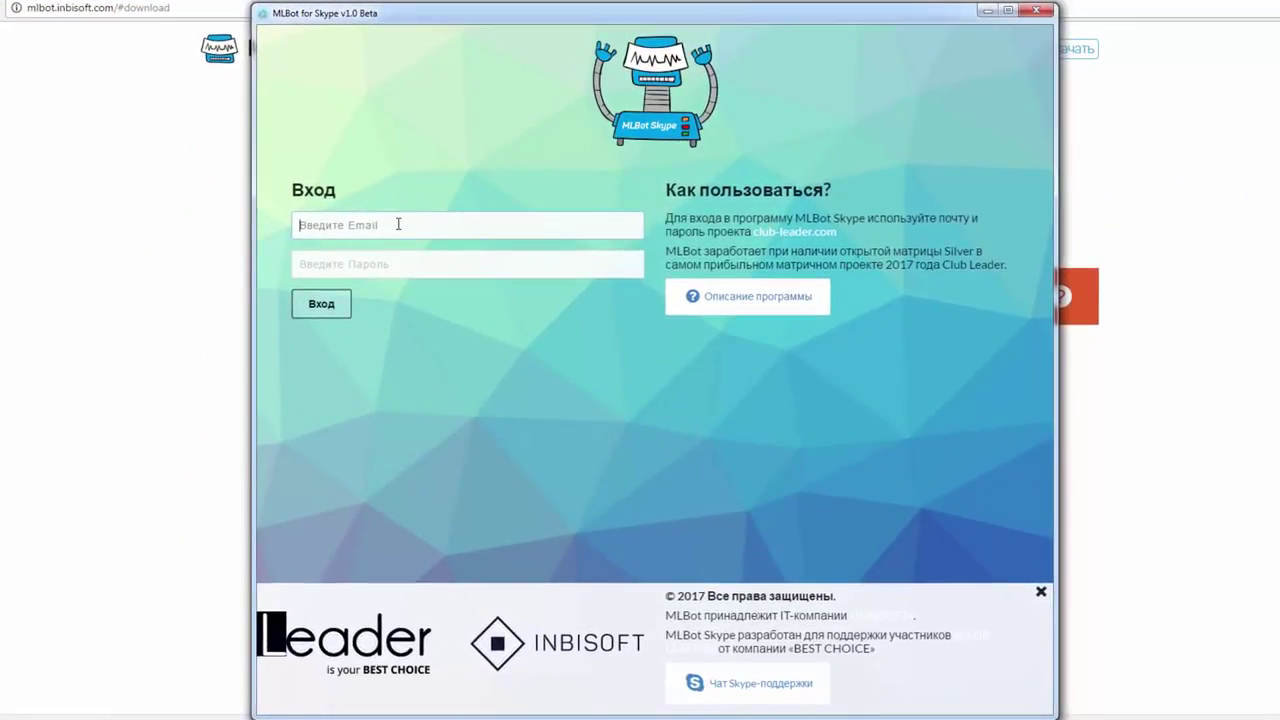
left_click(414, 264)
left_click(410, 225)
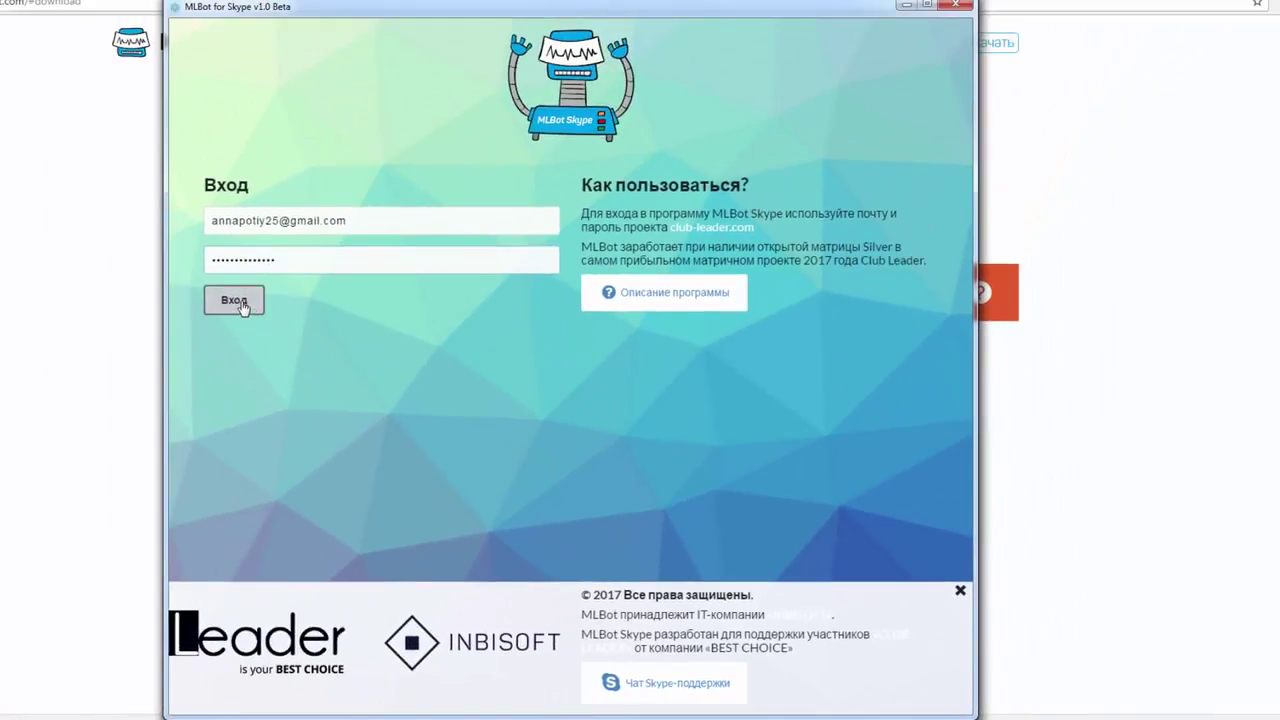
left_click(240, 300)
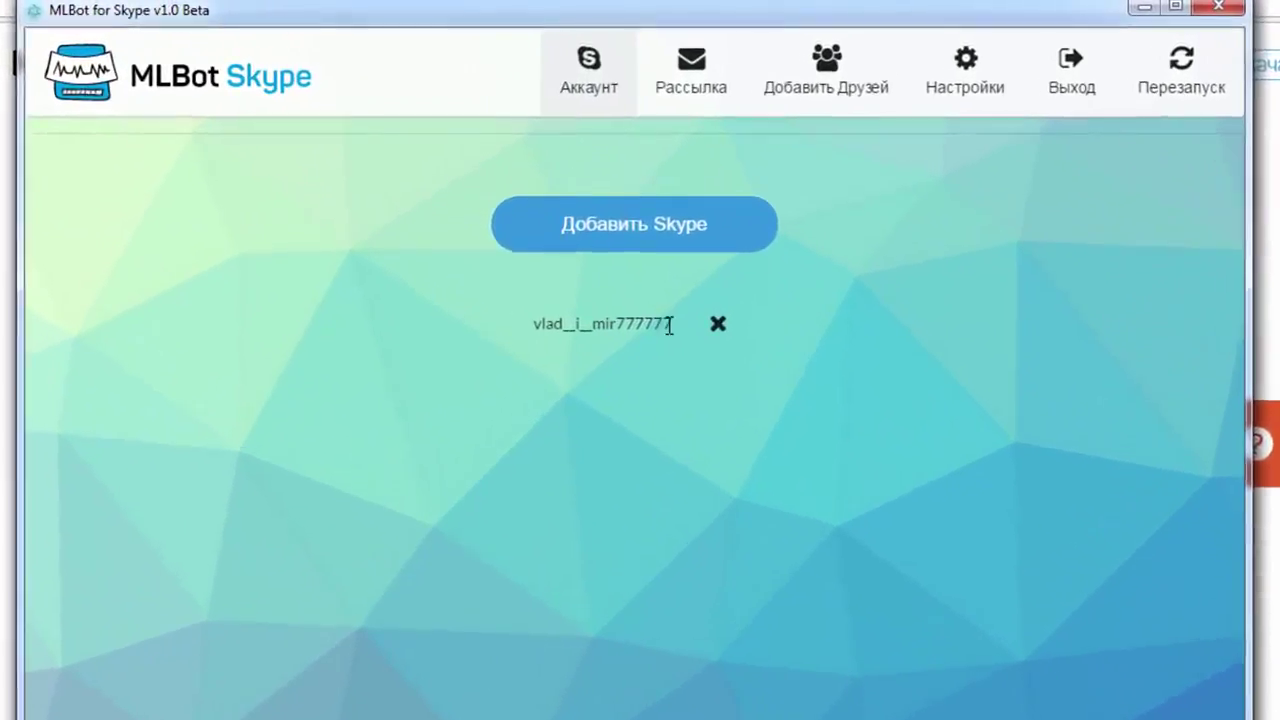
Add another Skype account to MLBot by entering its Skype login and password.
left_click(636, 246)
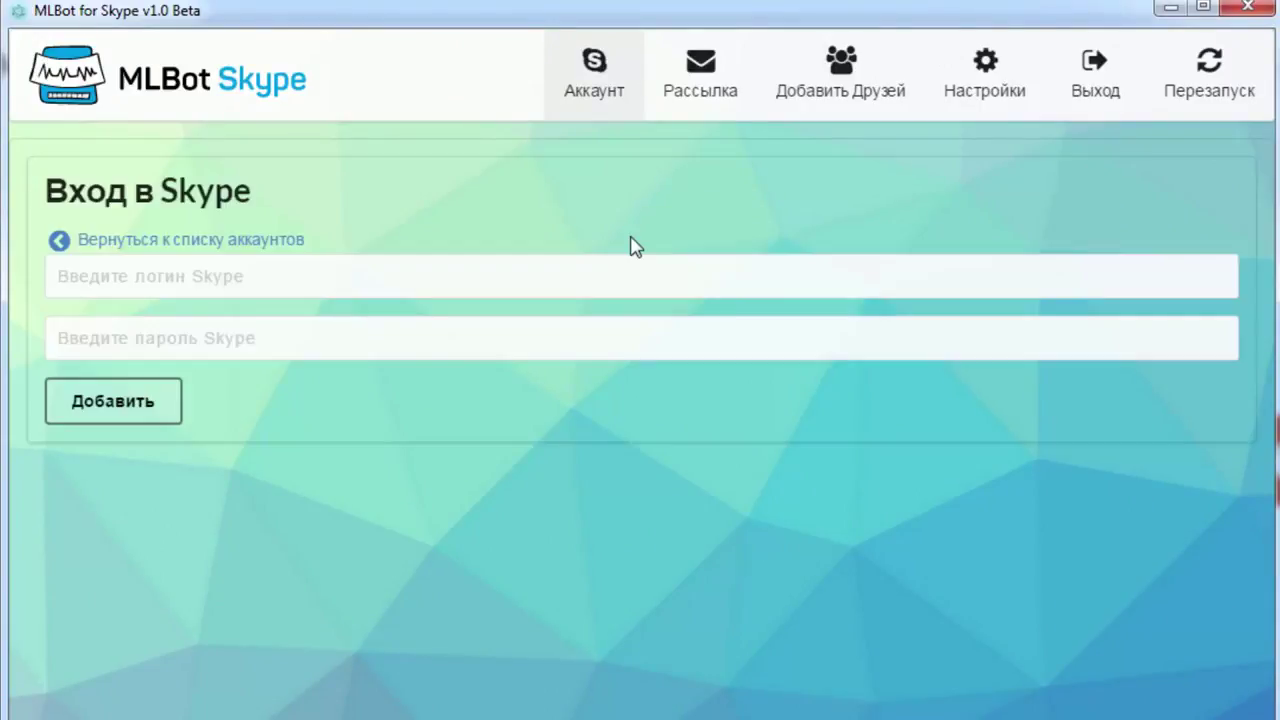
left_click(306, 273)
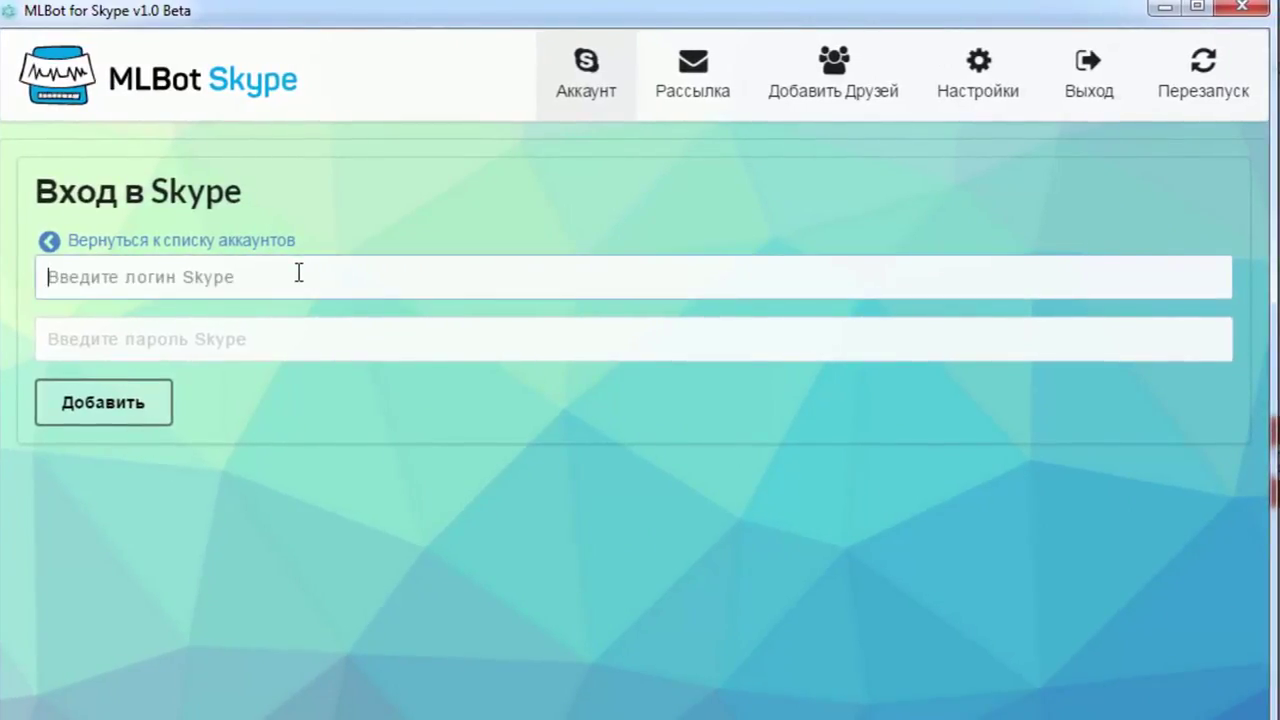
left_click(331, 340)
left_click(297, 277)
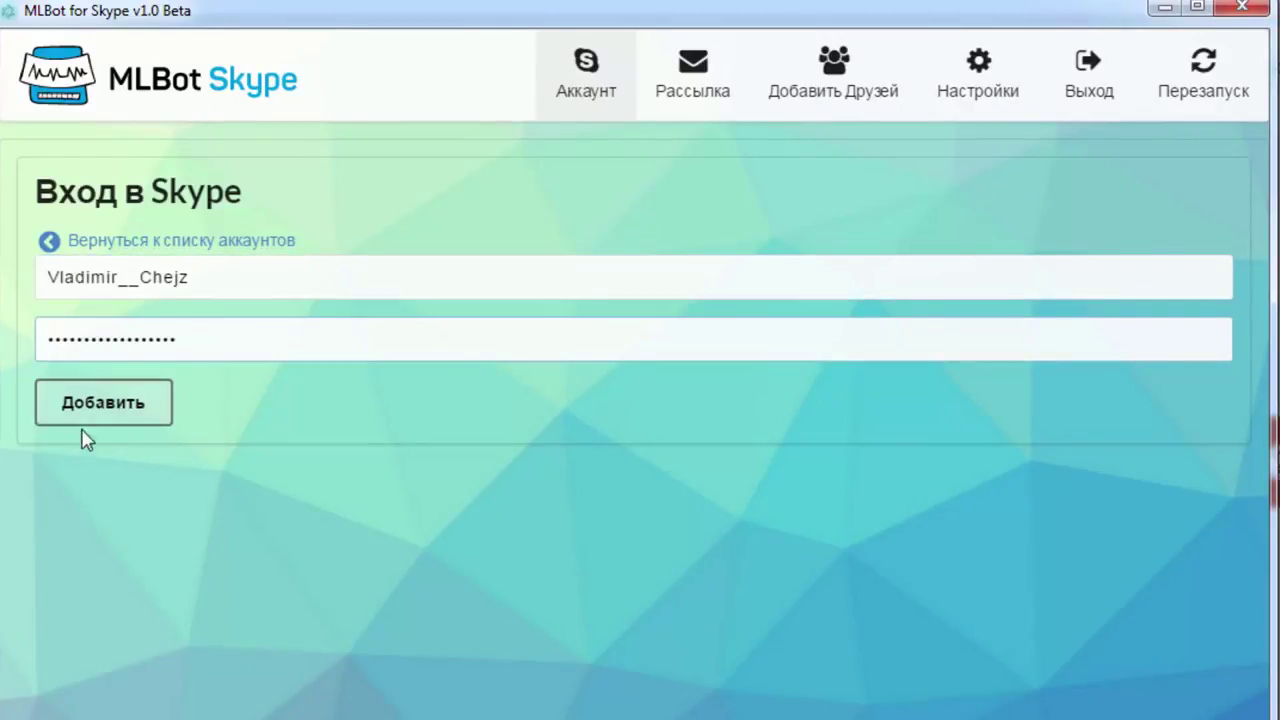
left_click(104, 404)
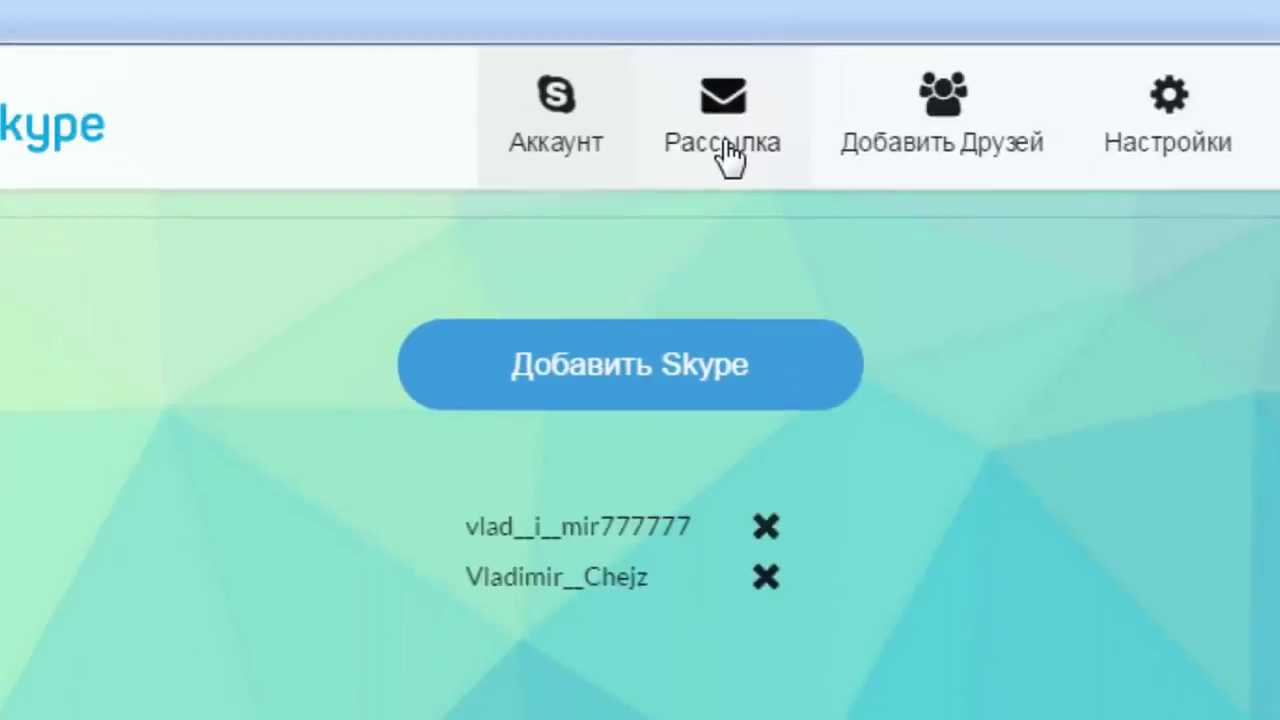
Open the mailing section (Рассылка) and select the newly added Skype account as the sender.
left_click(770, 215)
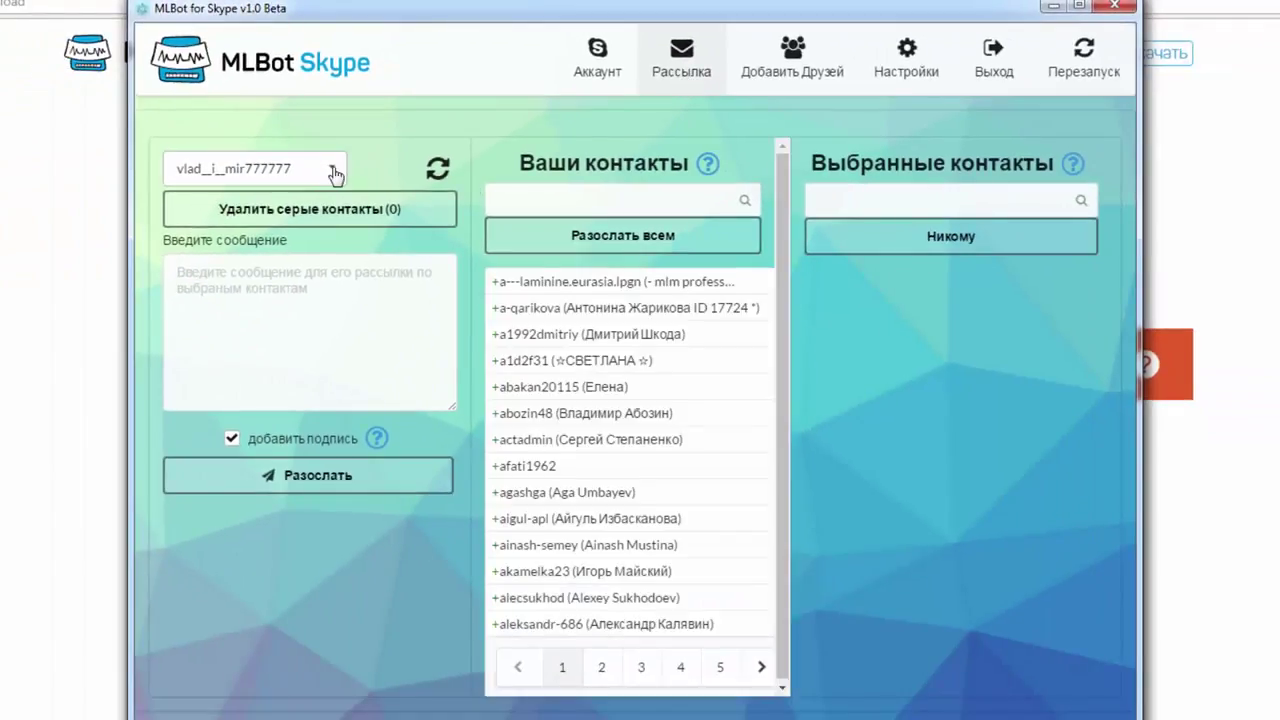
left_click(335, 175)
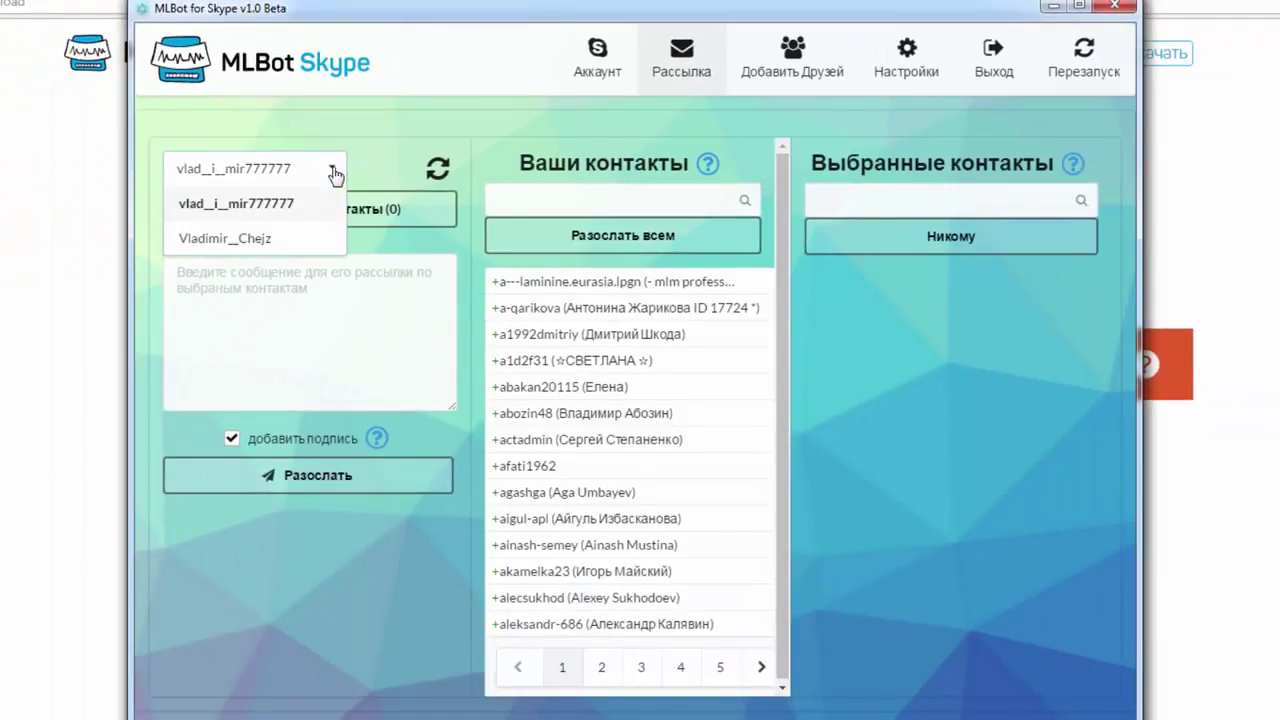
left_click(212, 242)
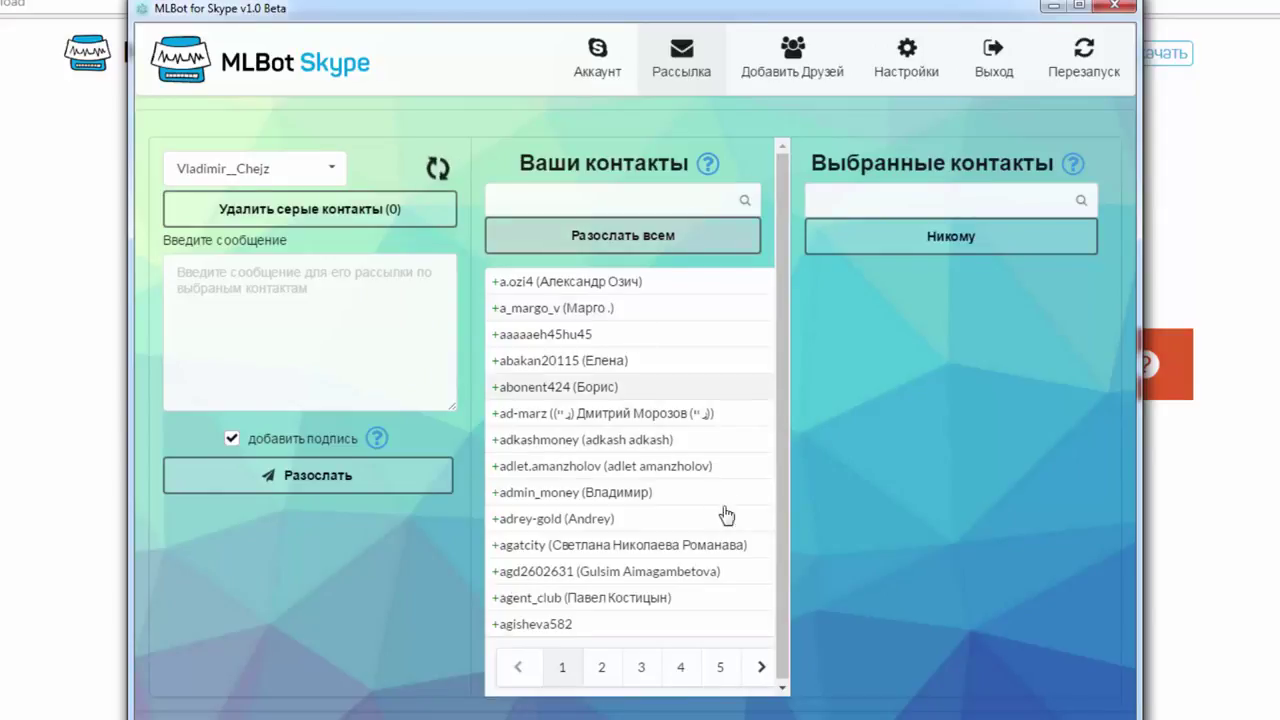
Refresh the selected account's contact list and delete all of its grey contacts.
left_click(437, 168)
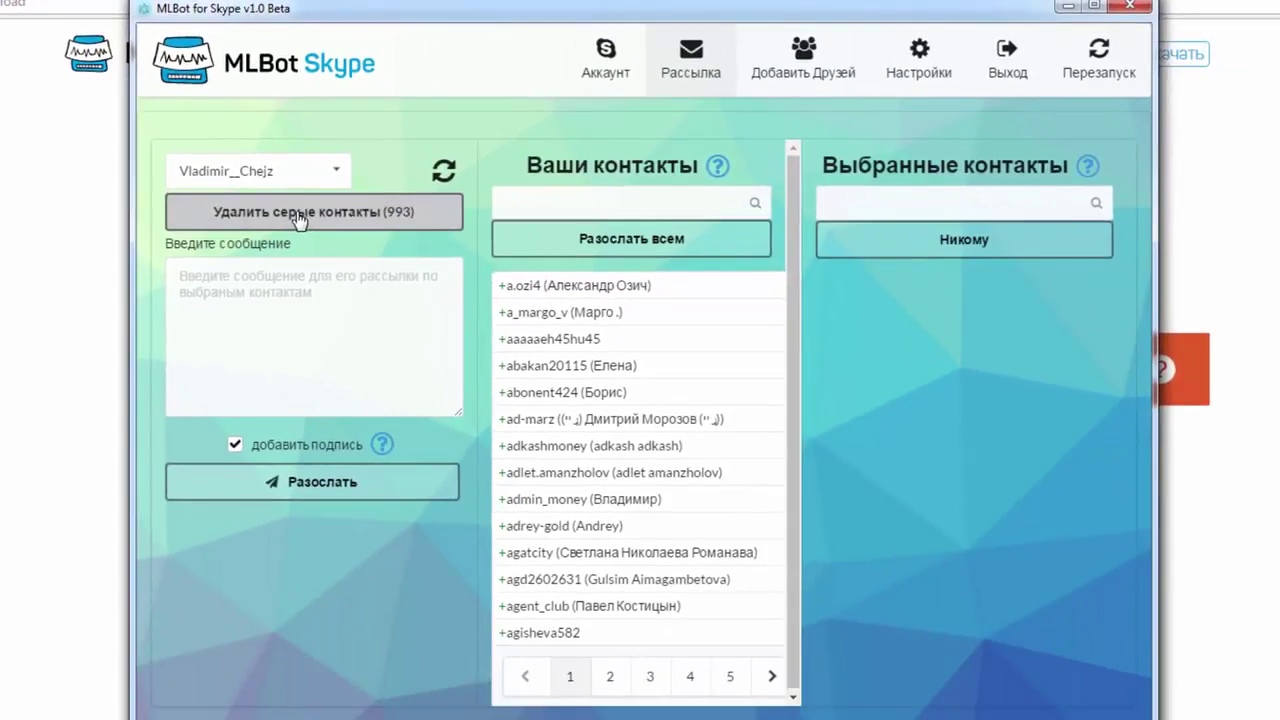
left_click(299, 214)
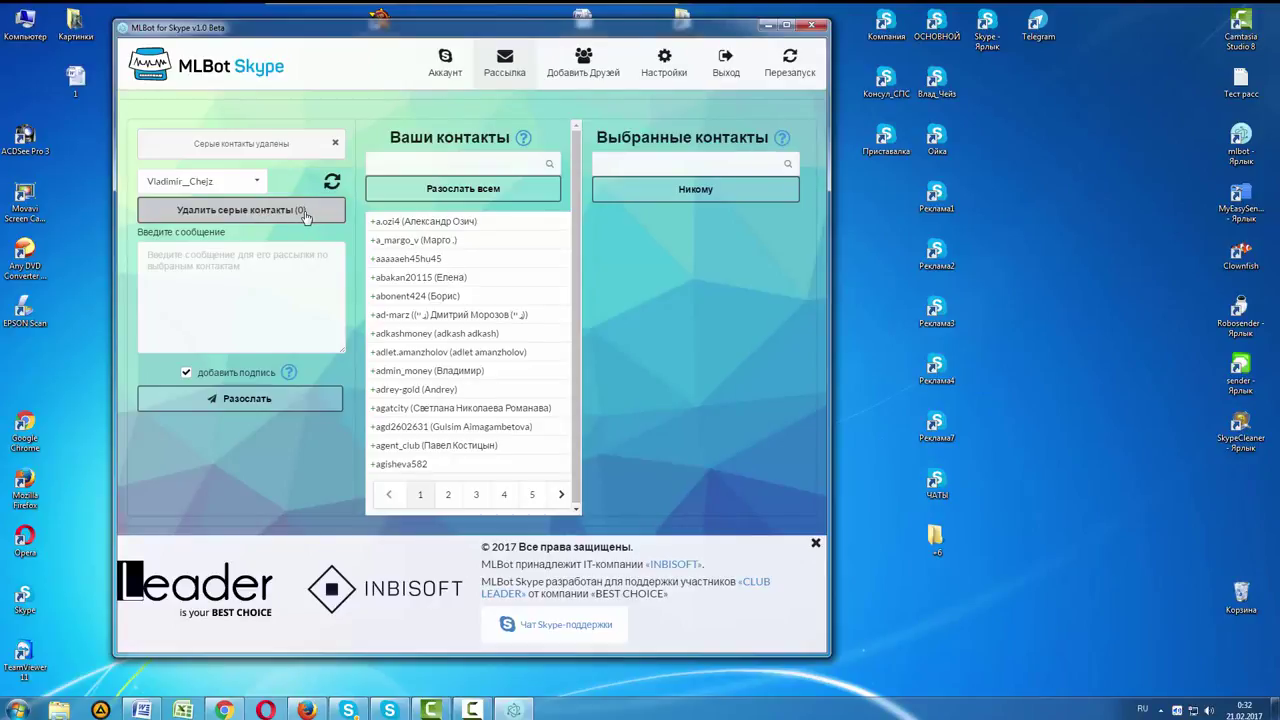
Switch the sender to the other listed Skype account and return to the newly added account.
left_click(256, 188)
left_click(232, 208)
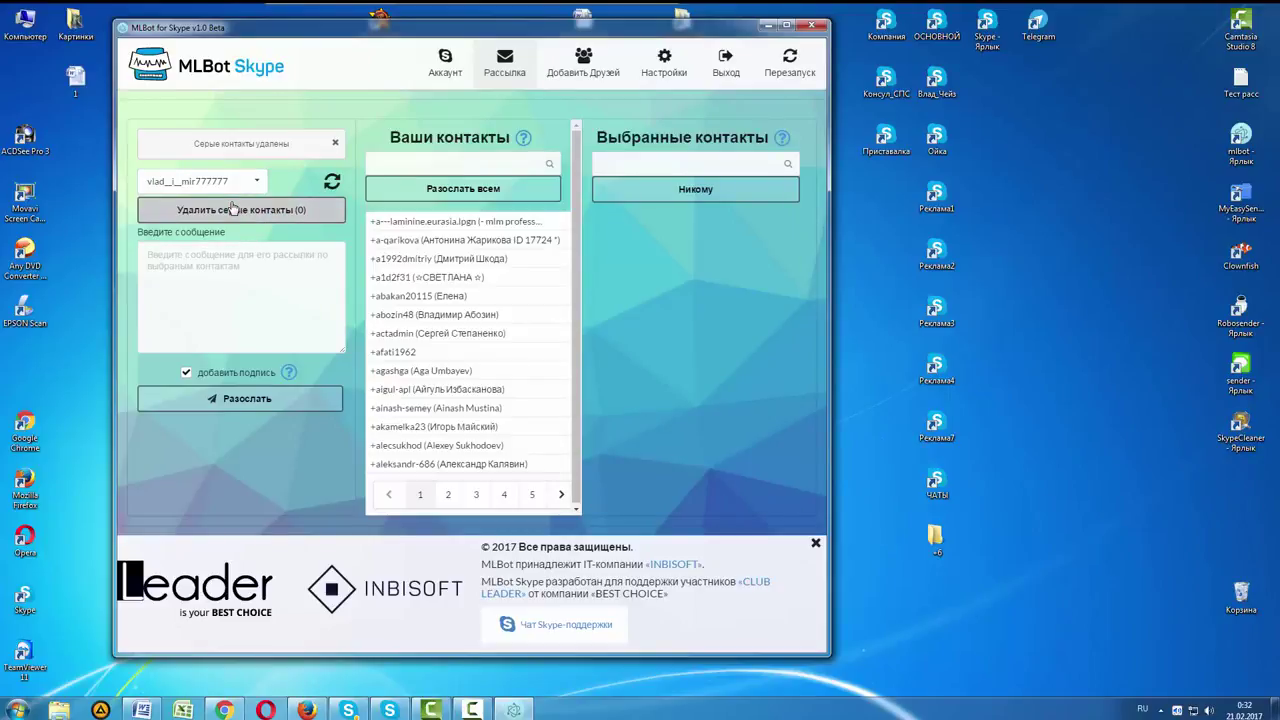
left_click(256, 184)
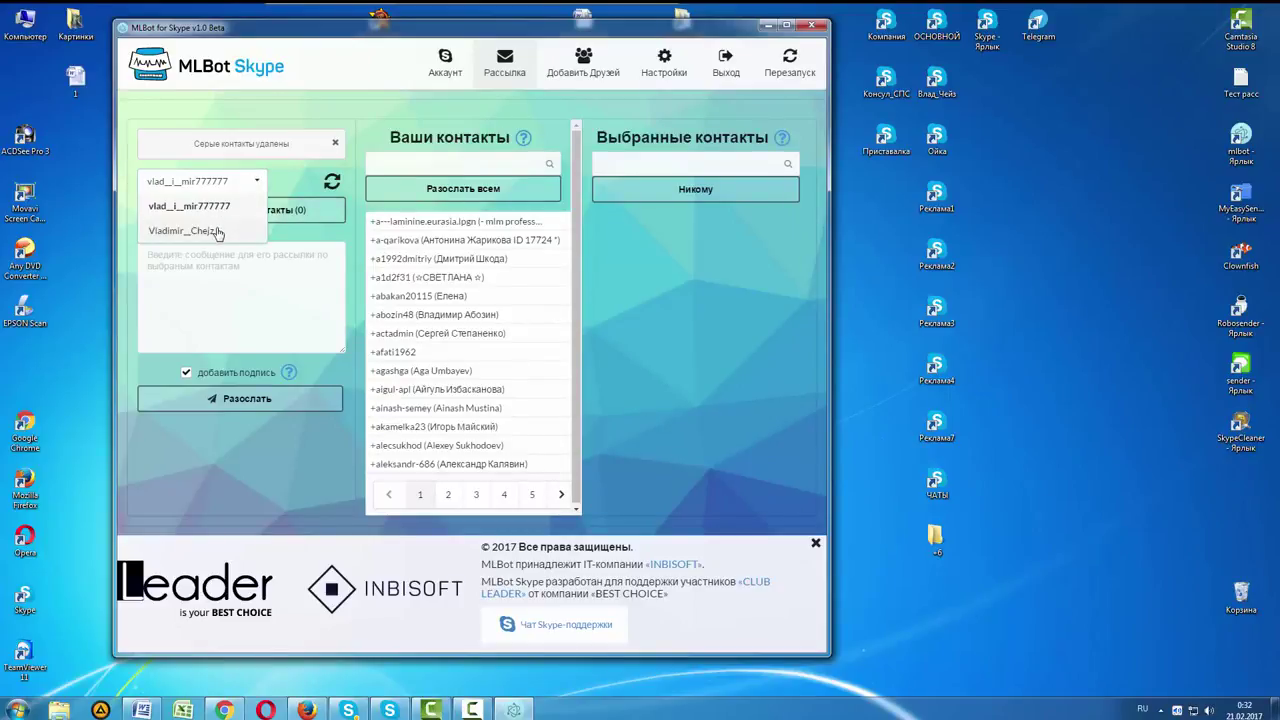
left_click(218, 231)
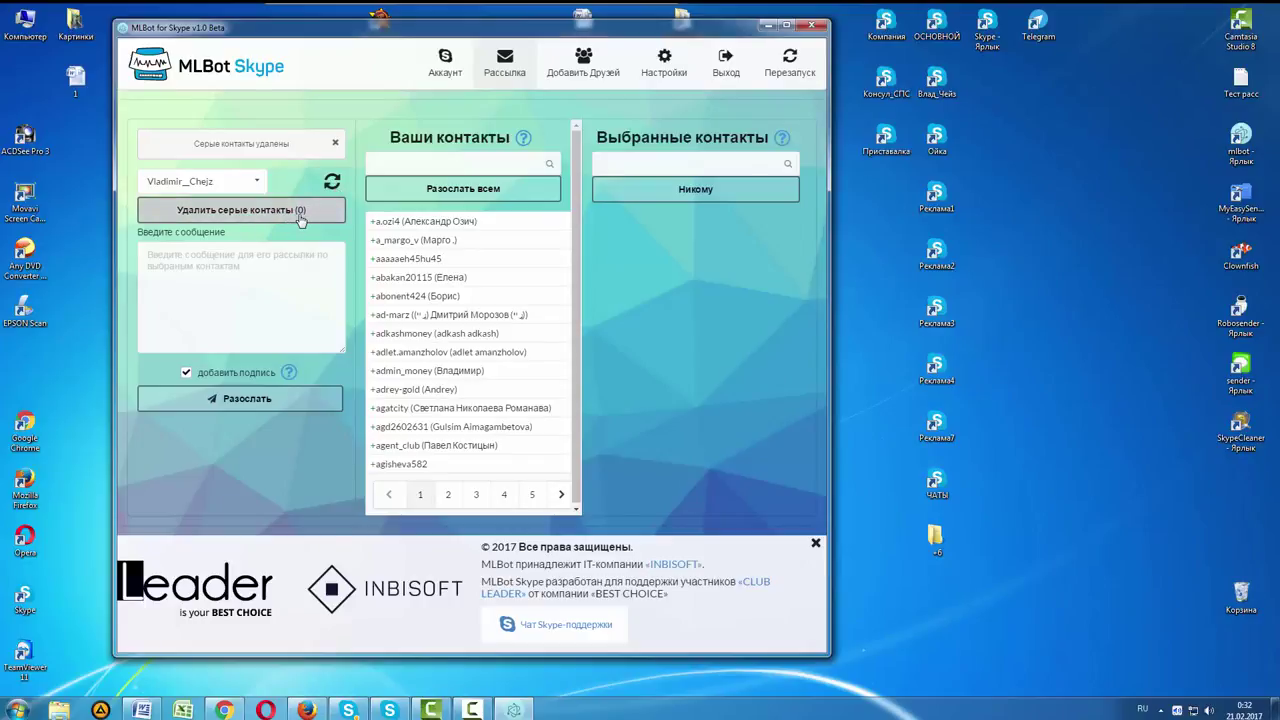
left_click(258, 185)
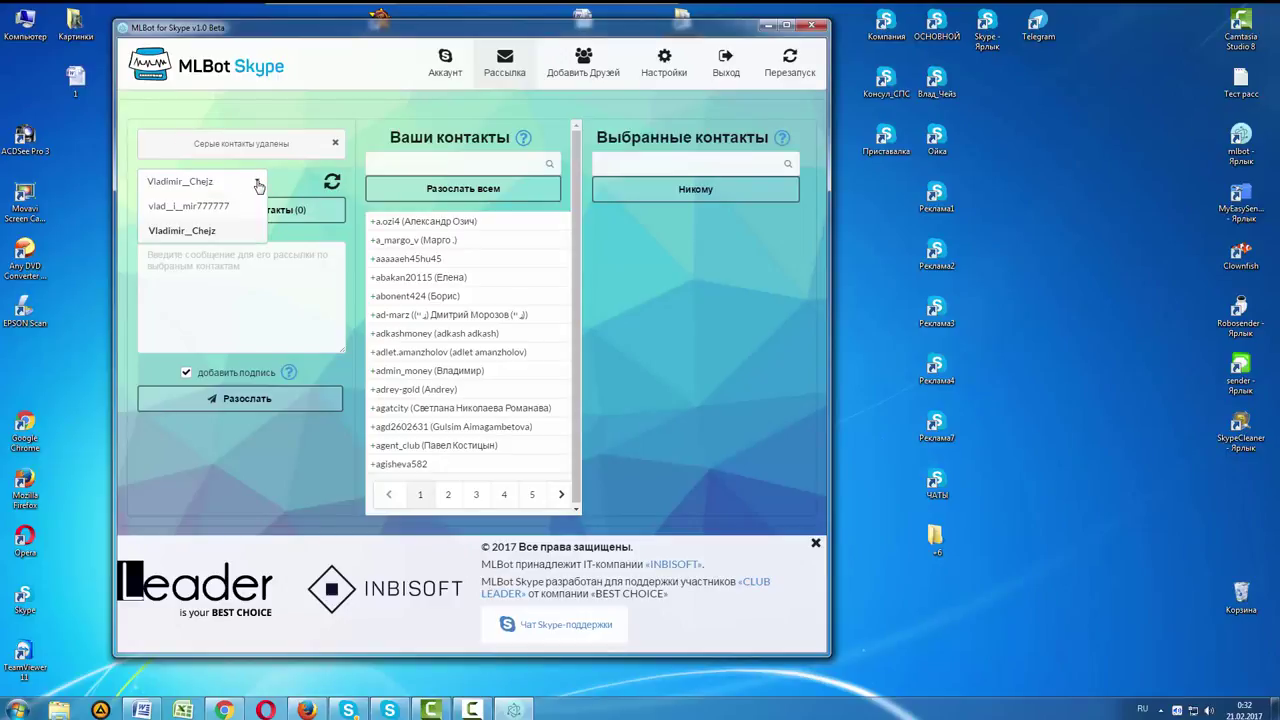
left_click(258, 185)
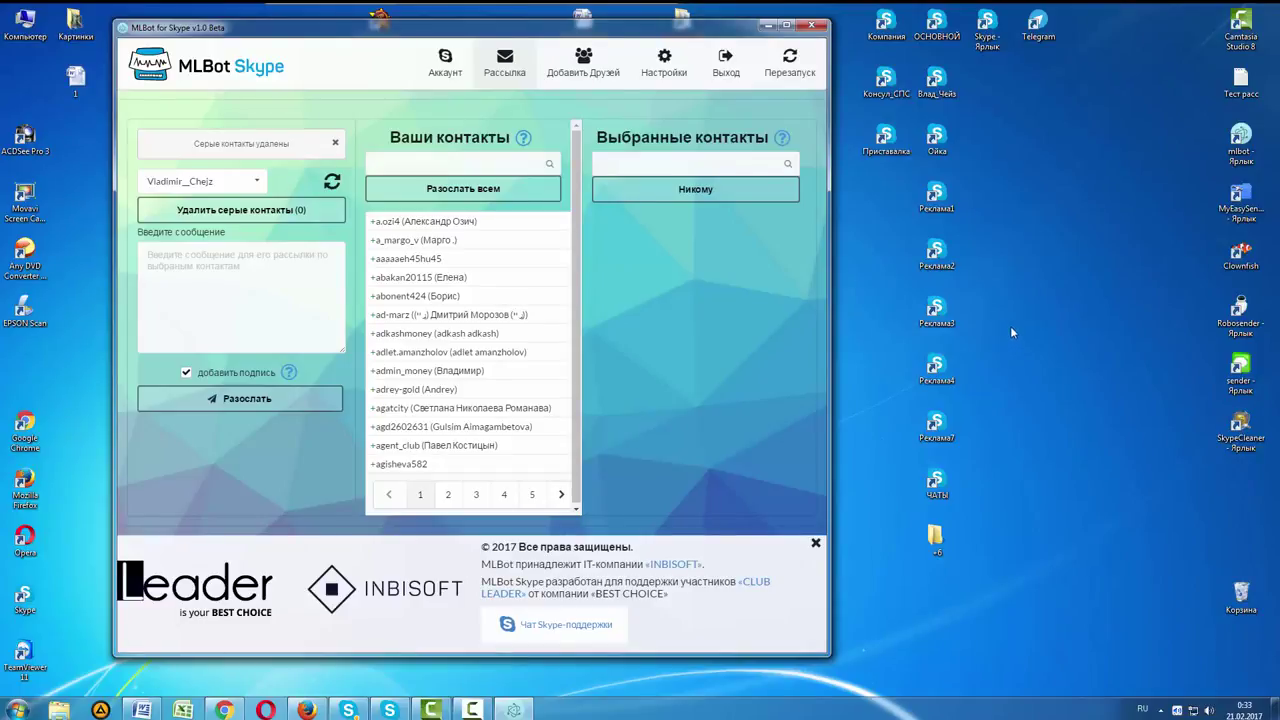
left_click(257, 183)
left_click(257, 184)
Dismiss the notification about the deleted grey contacts above the sender selection.
left_click_drag(191, 143, 301, 141)
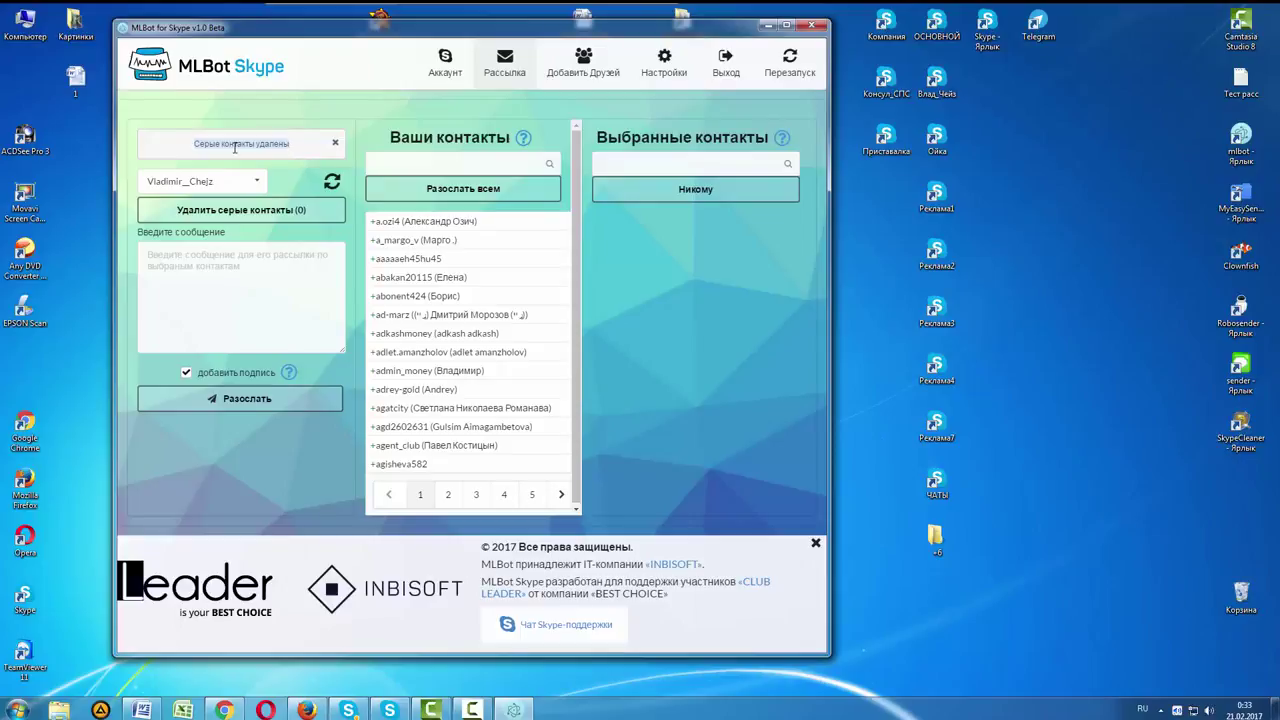
left_click(335, 143)
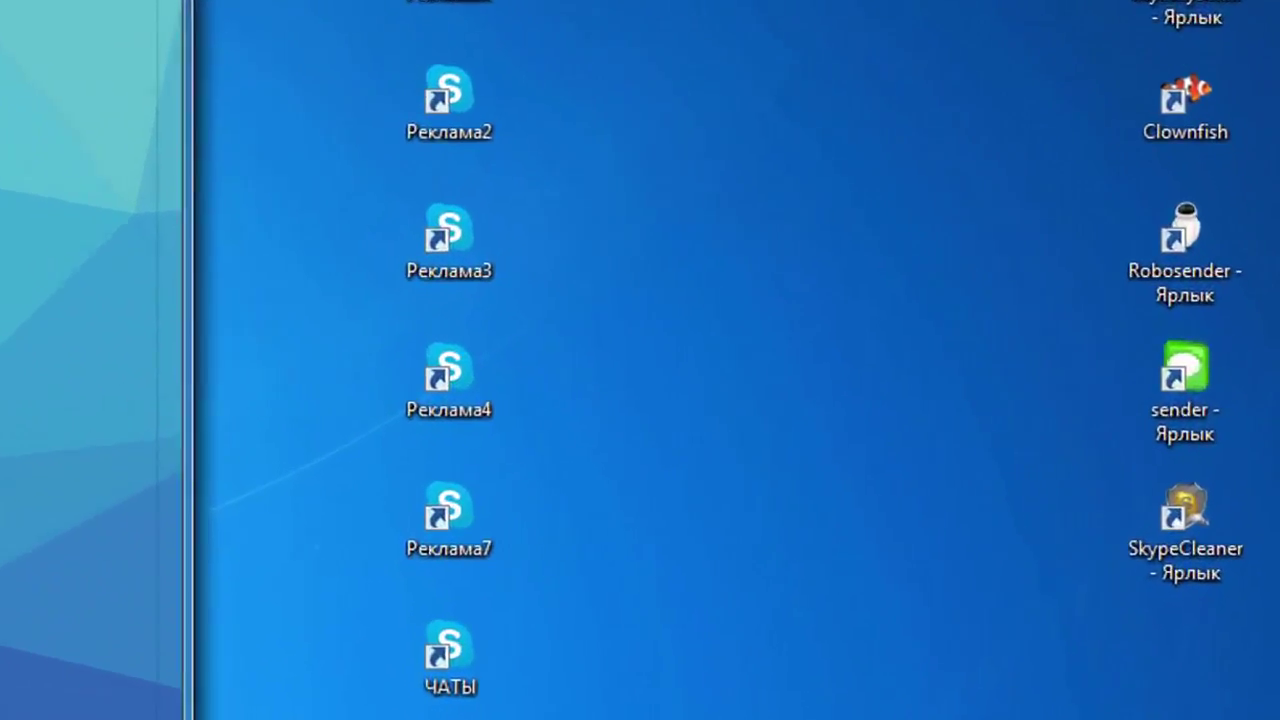
Delete the SkypeCleaner, Clownfish, Robosender and sender shortcuts from the desktop, moving them to the recycle bin.
right_click(1190, 542)
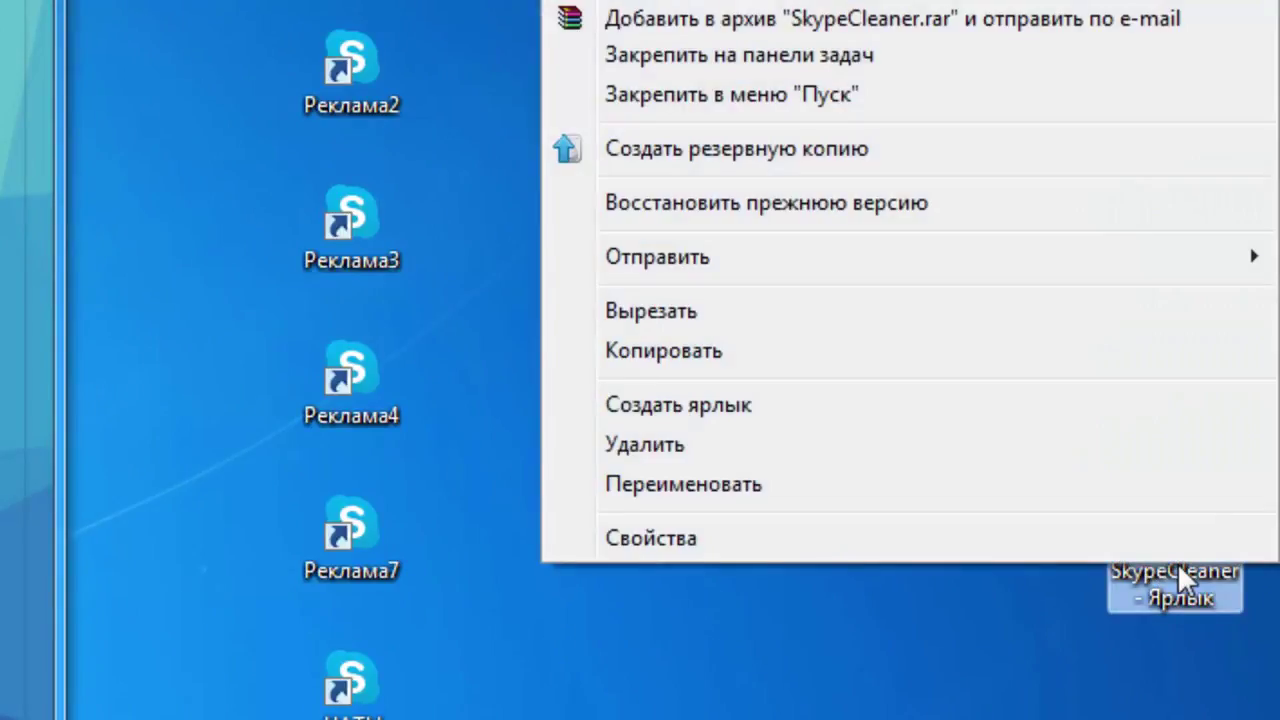
left_click(698, 447)
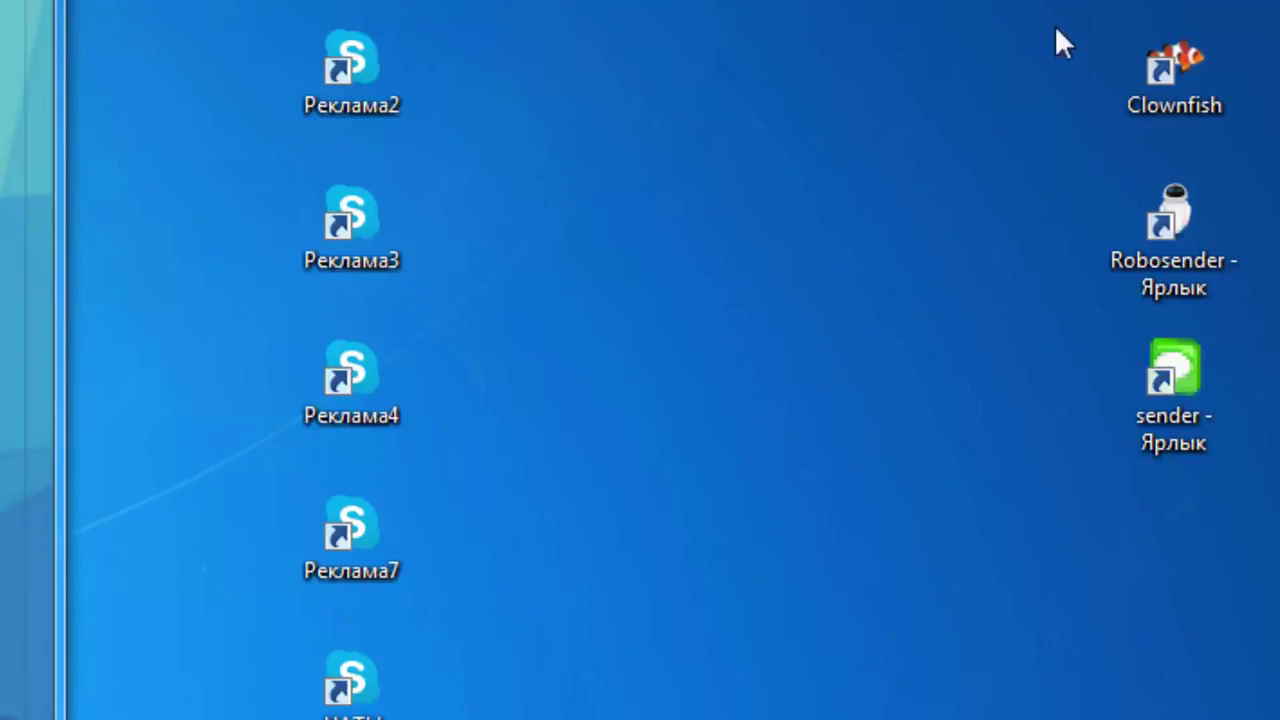
left_click_drag(1067, 21, 1265, 560)
right_click(1194, 382)
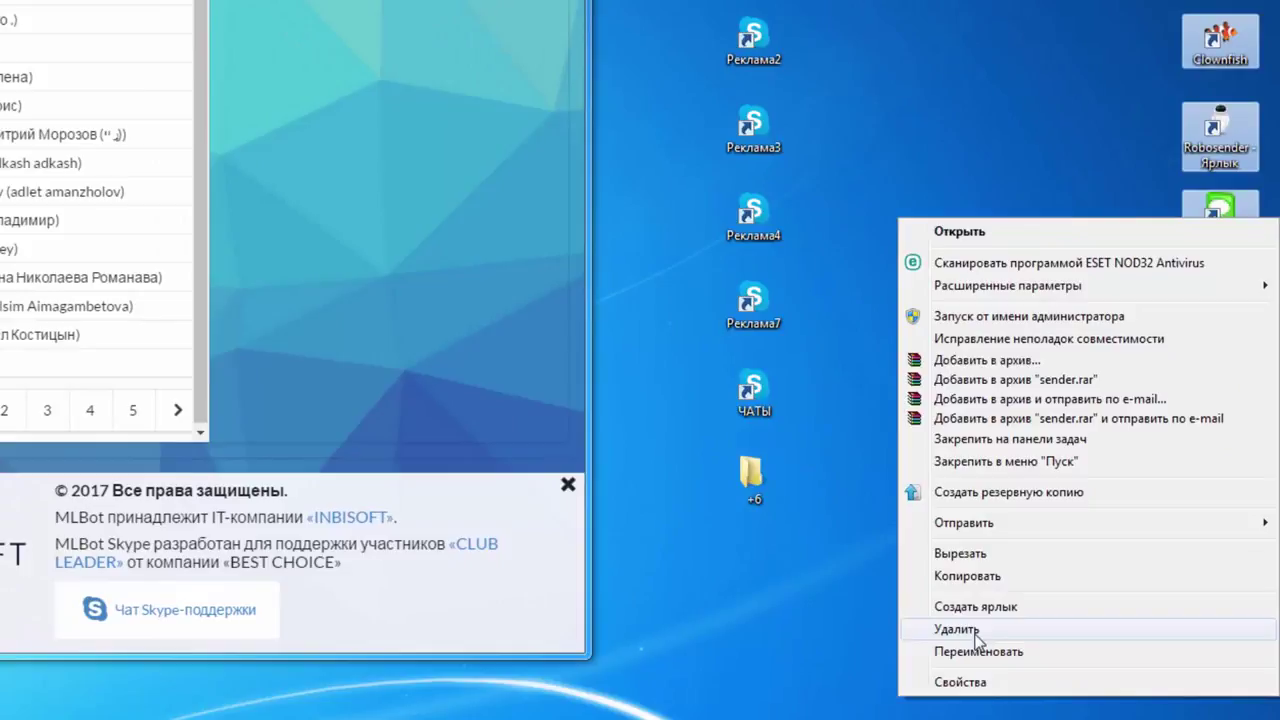
left_click(924, 719)
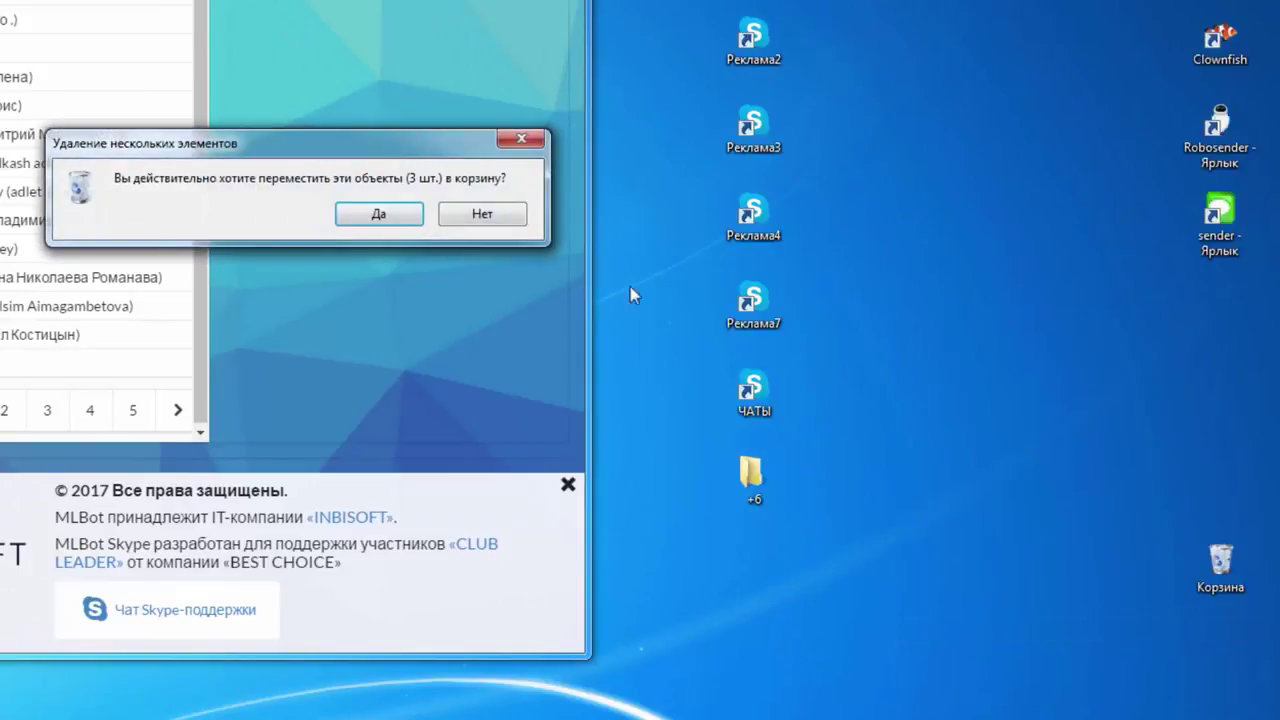
left_click(380, 214)
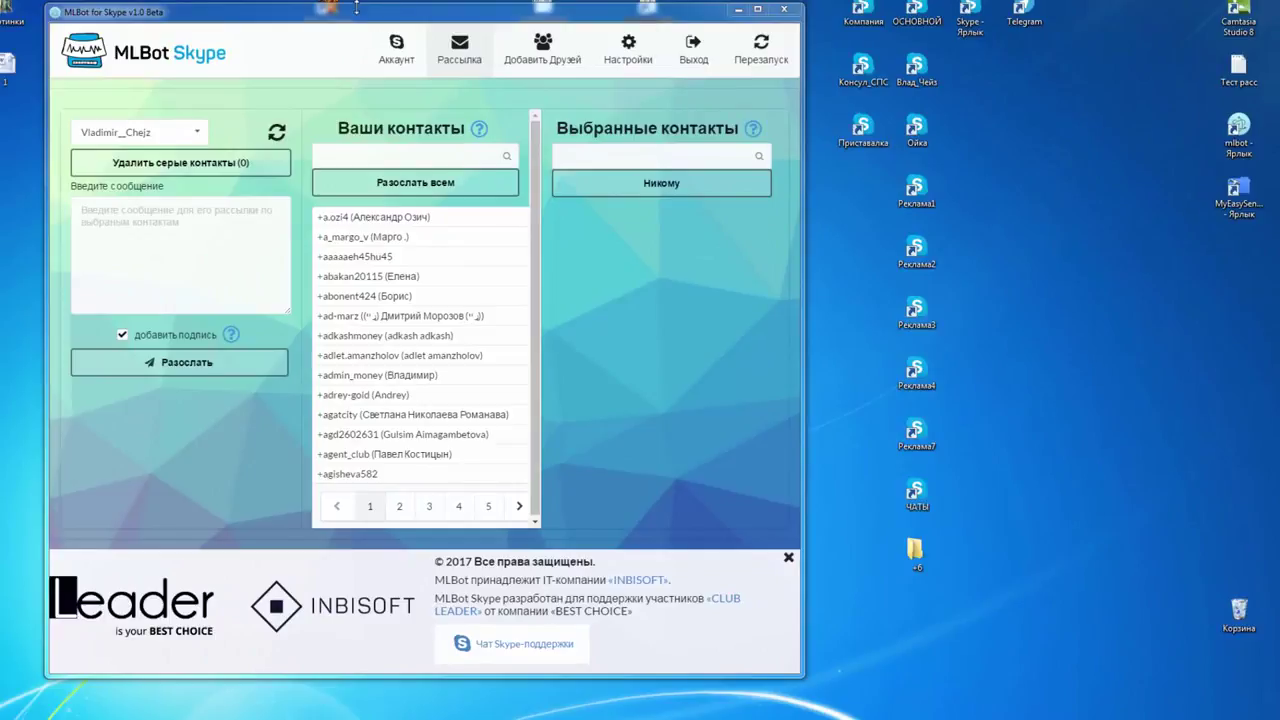
Show the two Skype windows side by side and place the MLBot window in front of them.
left_click_drag(358, 12, 555, 10)
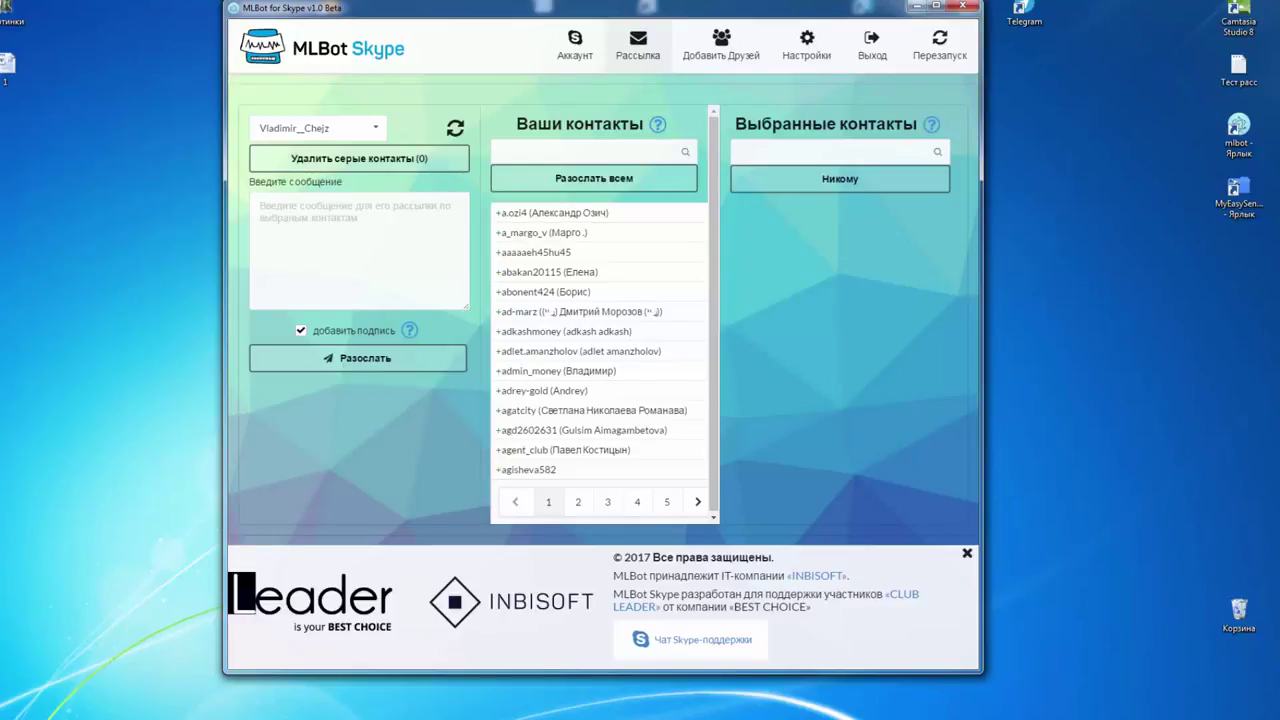
key("alt+Tab")
left_click(340, 650)
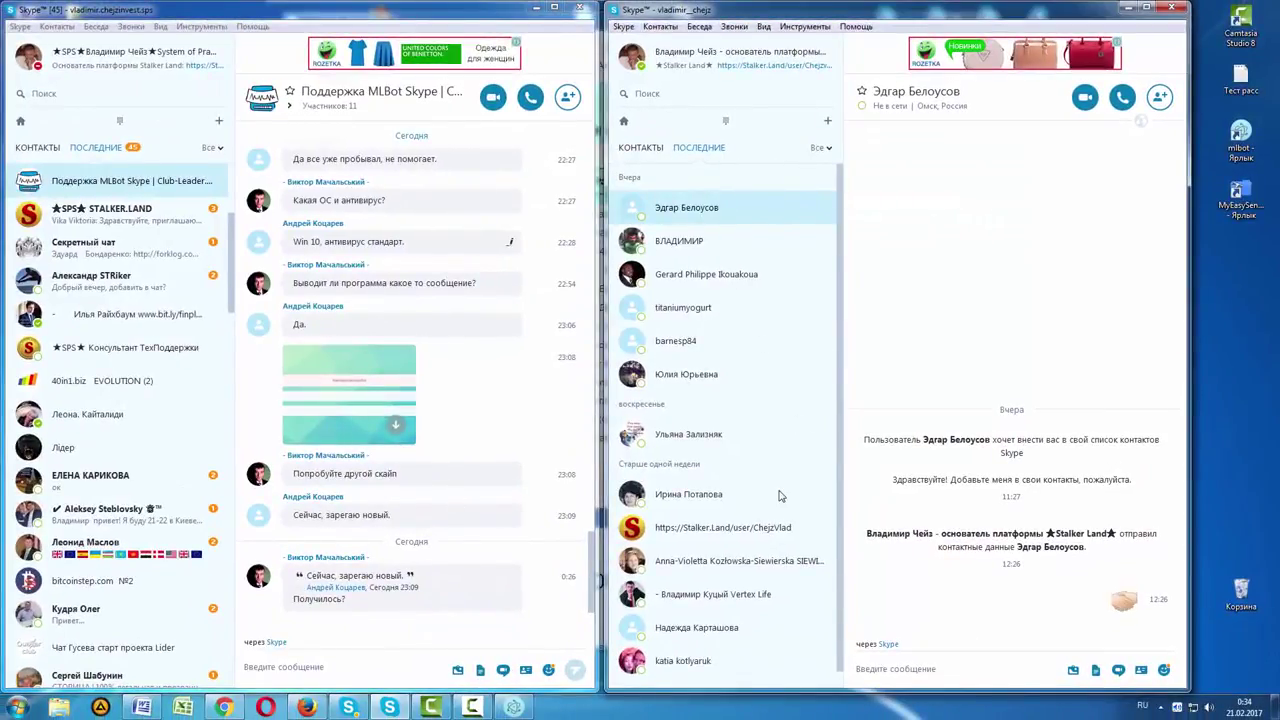
left_click(519, 712)
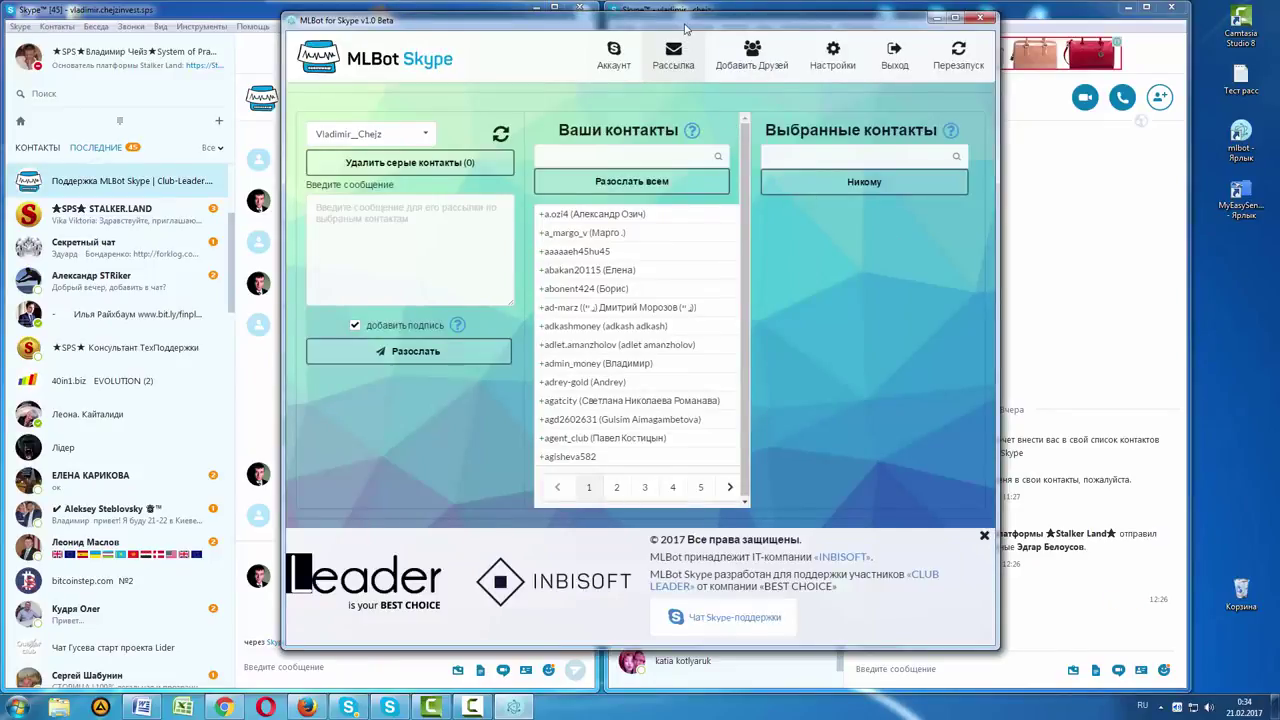
mouse_move(686, 27)
left_mouse_down()
mouse_move(500, 40)
mouse_move(717, 17)
mouse_move(675, 18)
mouse_move(678, 33)
left_mouse_up()
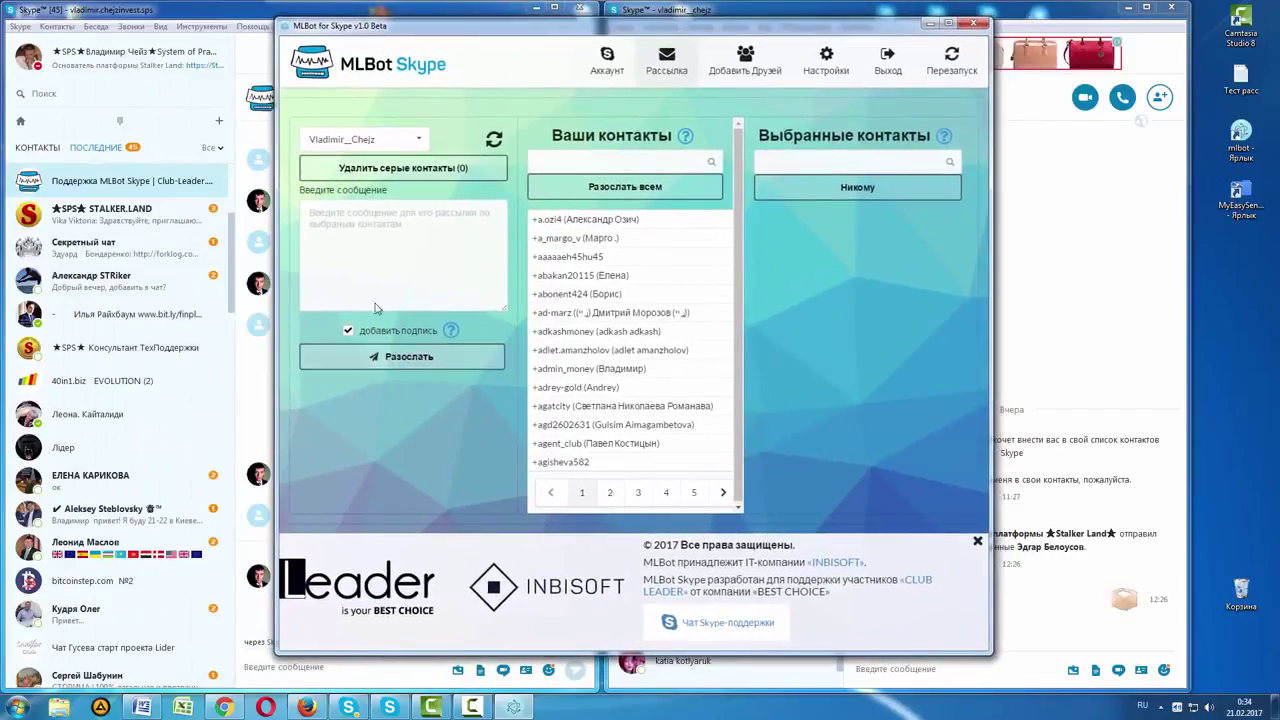
Enter "привет" as the mailing message and look at the signature text that the program appends to it.
left_click(406, 252)
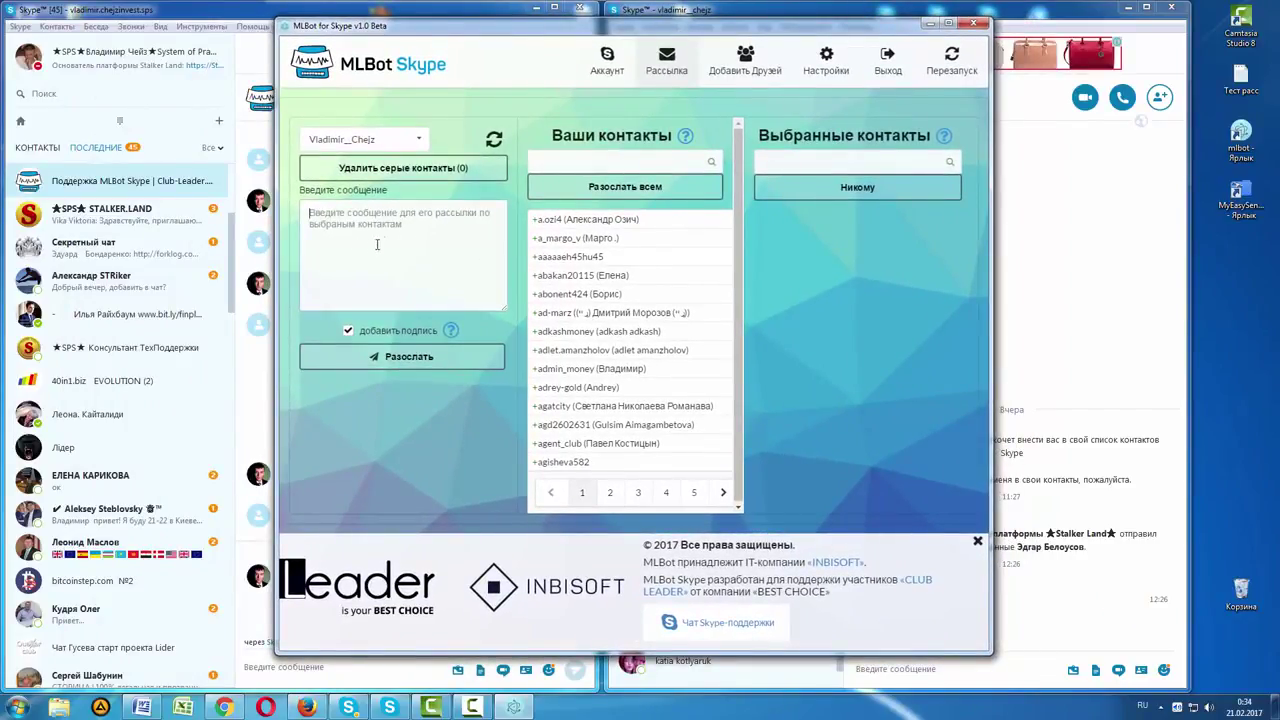
type("привет")
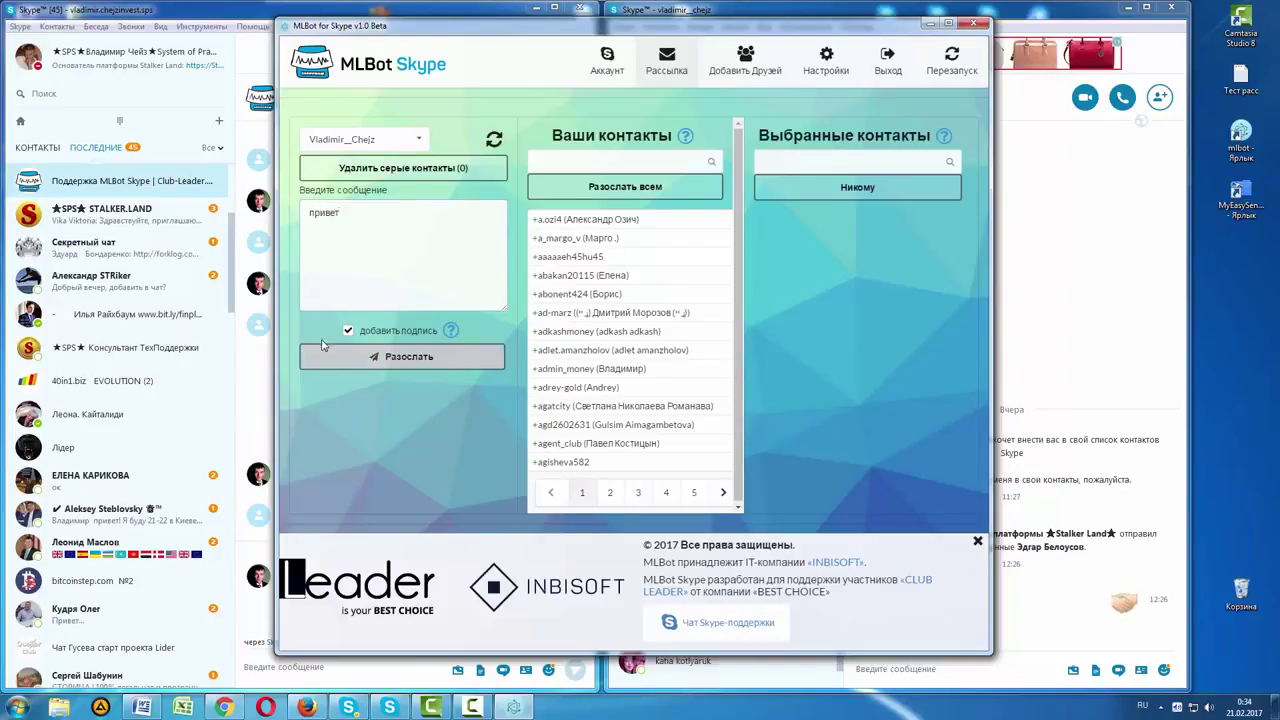
left_click(450, 332)
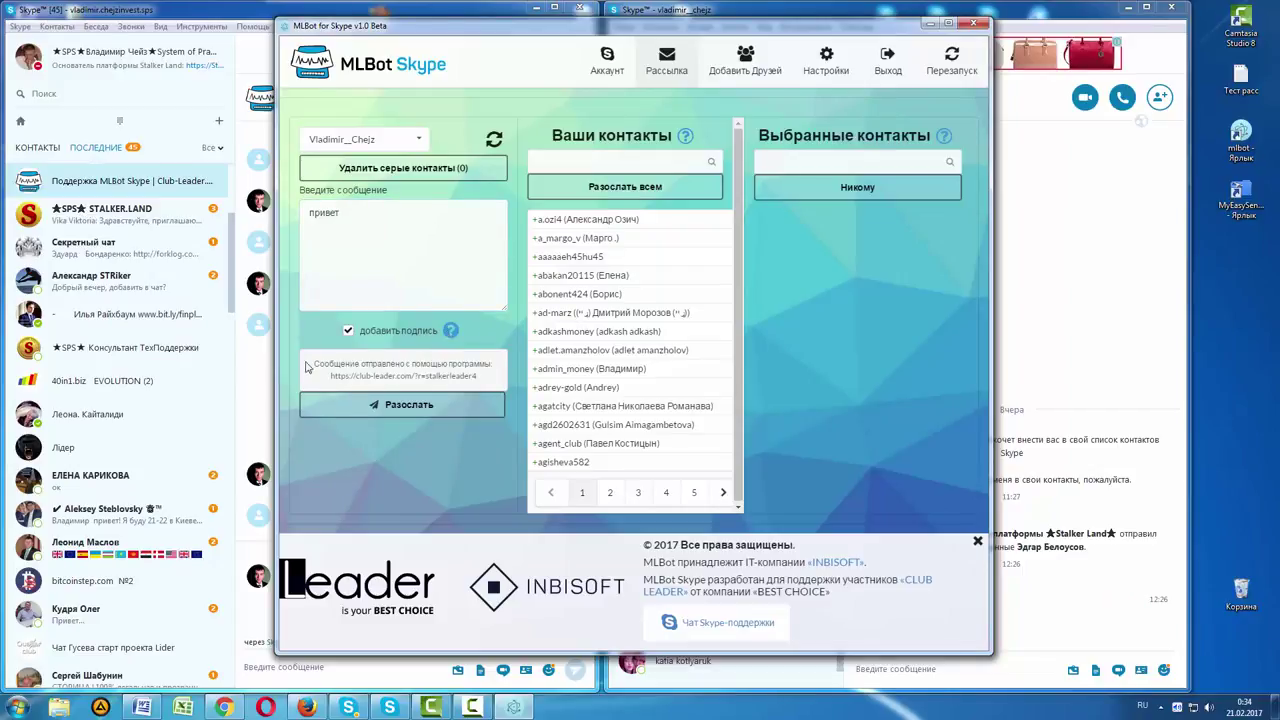
mouse_move(310, 366)
left_mouse_down()
mouse_move(496, 367)
mouse_move(490, 380)
left_mouse_up()
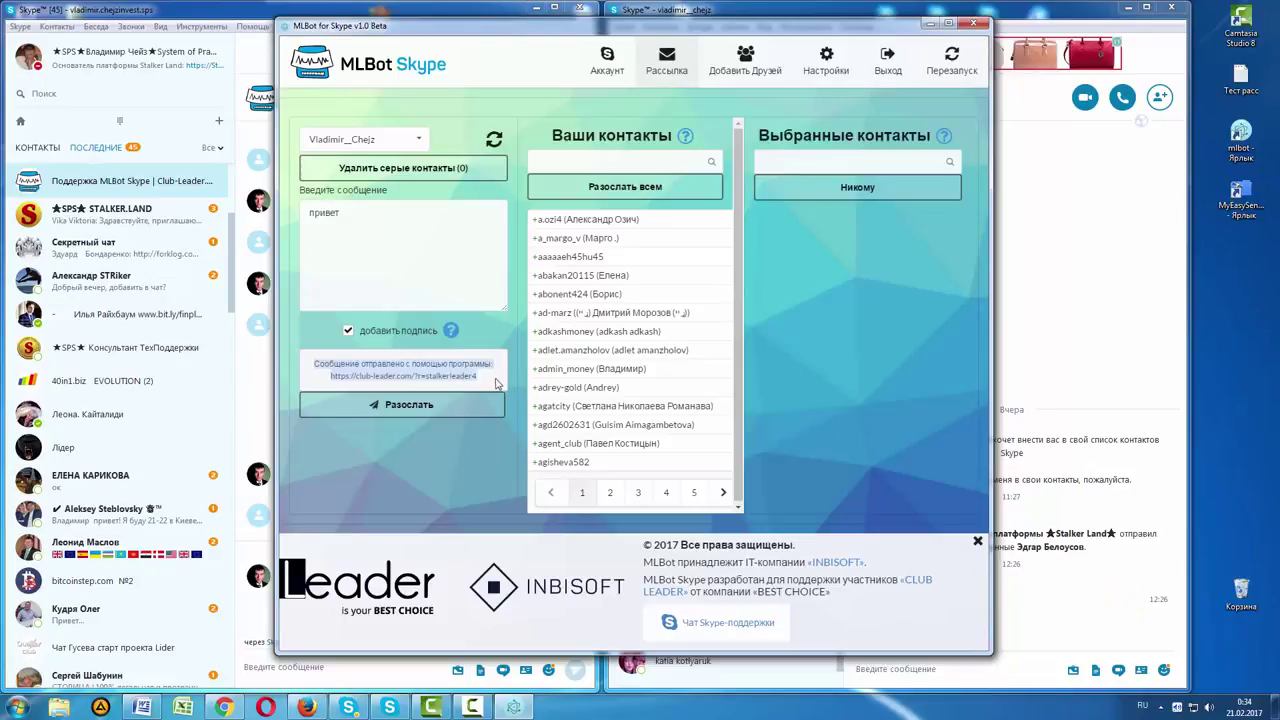
left_click(486, 382)
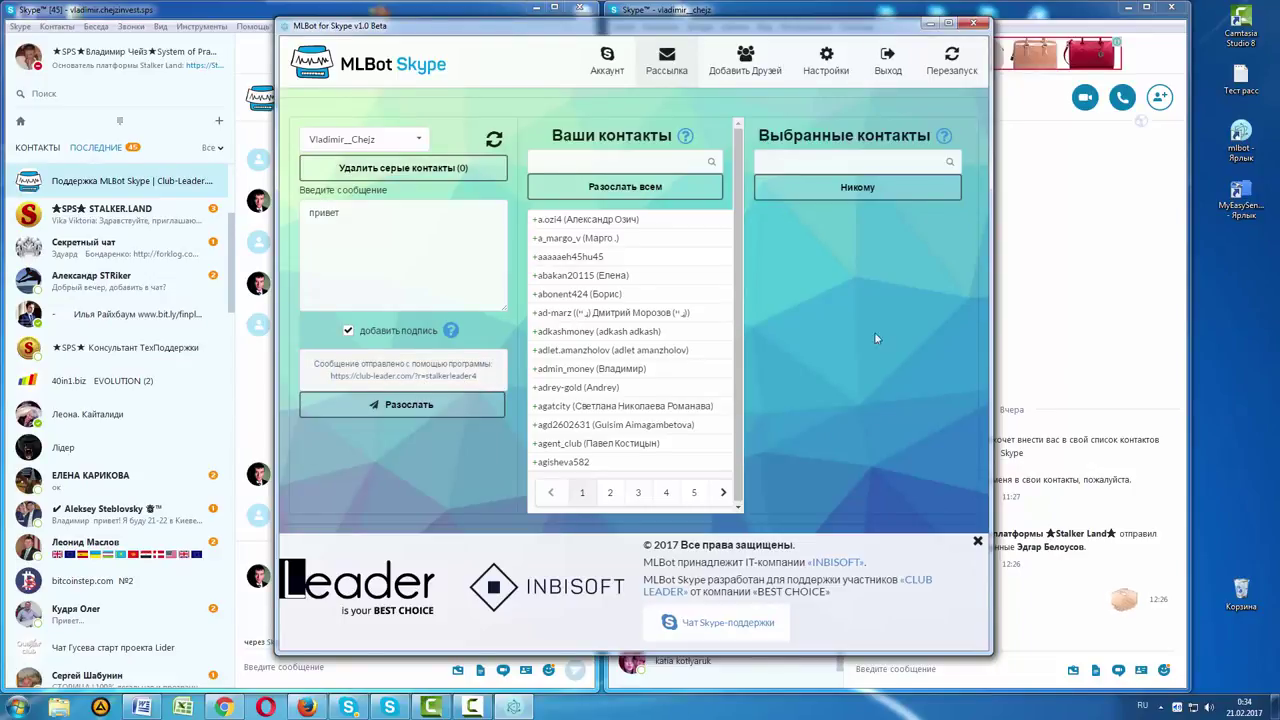
left_click(451, 333)
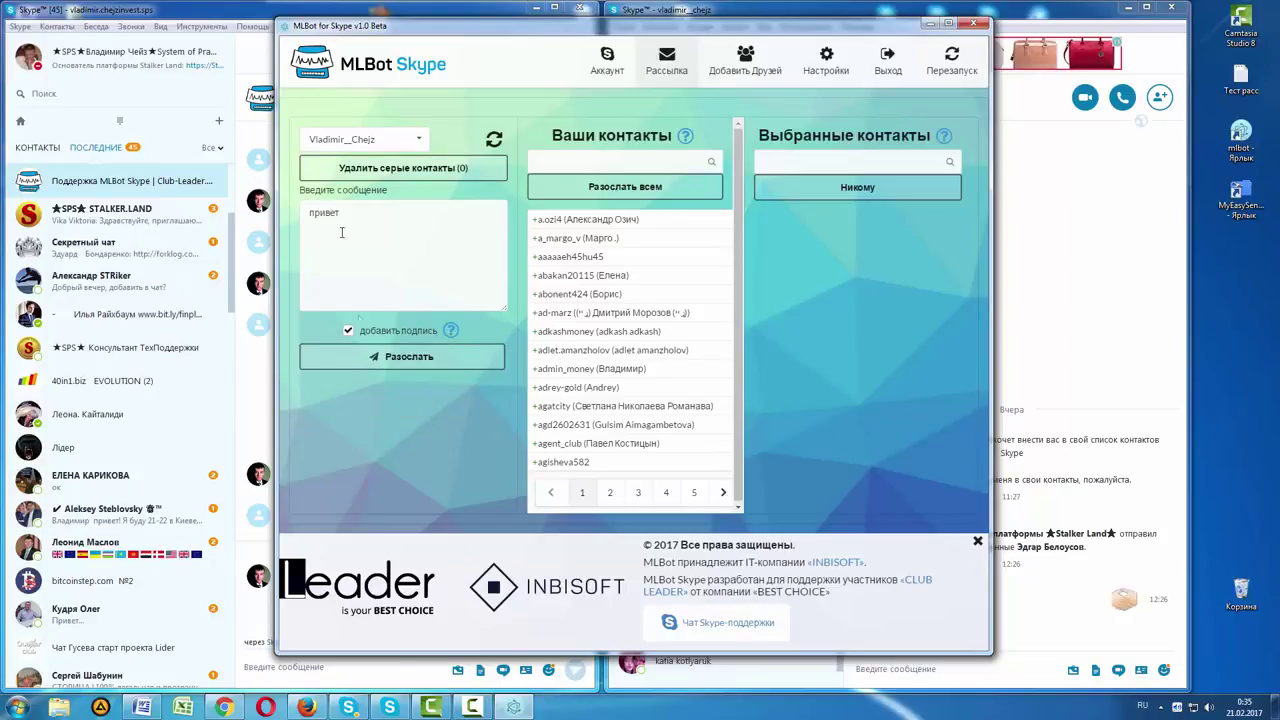
Turn off adding the signature (добавить подпись) to the mailing message.
left_click_drag(343, 214, 298, 212)
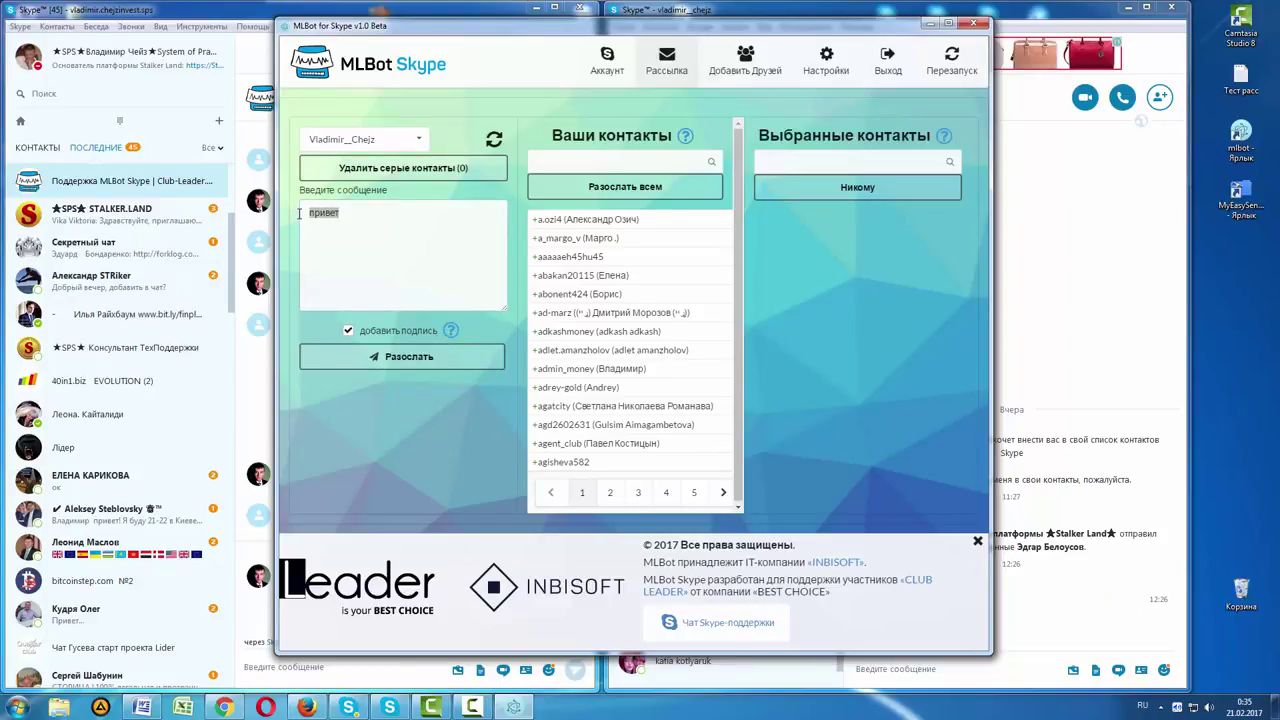
left_click(354, 254)
left_click(348, 330)
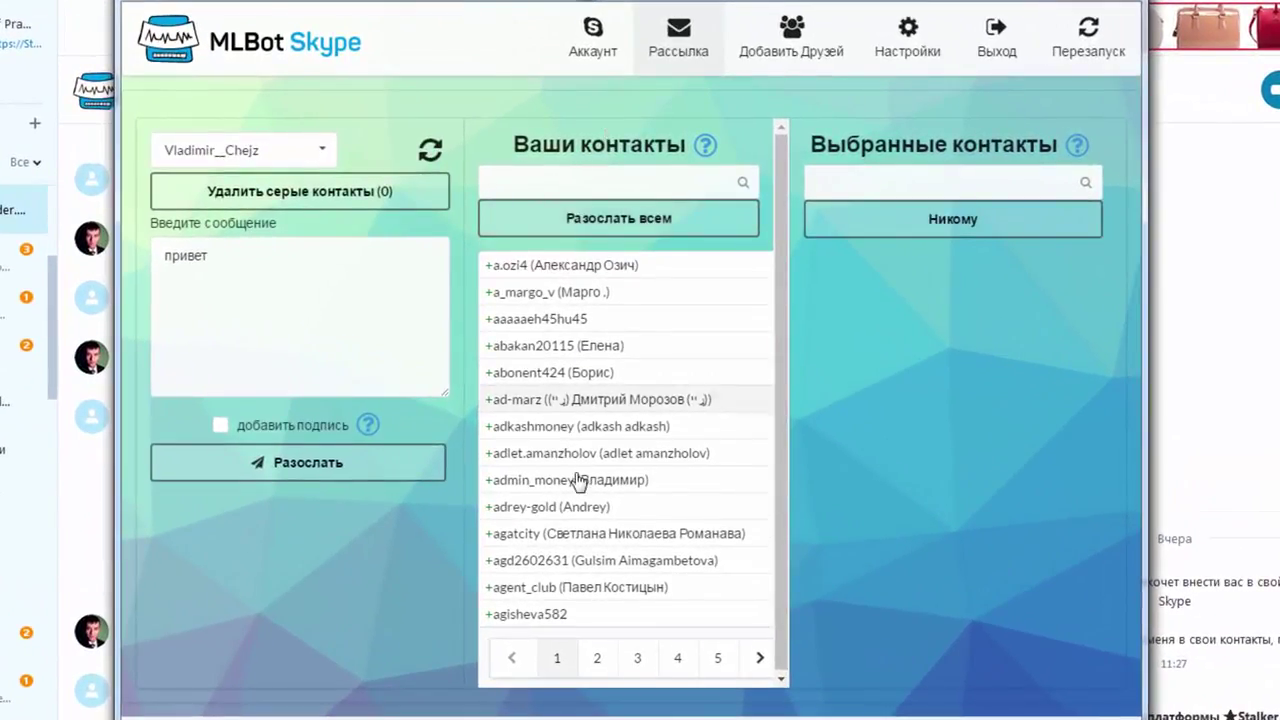
Select all contacts as recipients and clear the whole selection again.
left_click(624, 222)
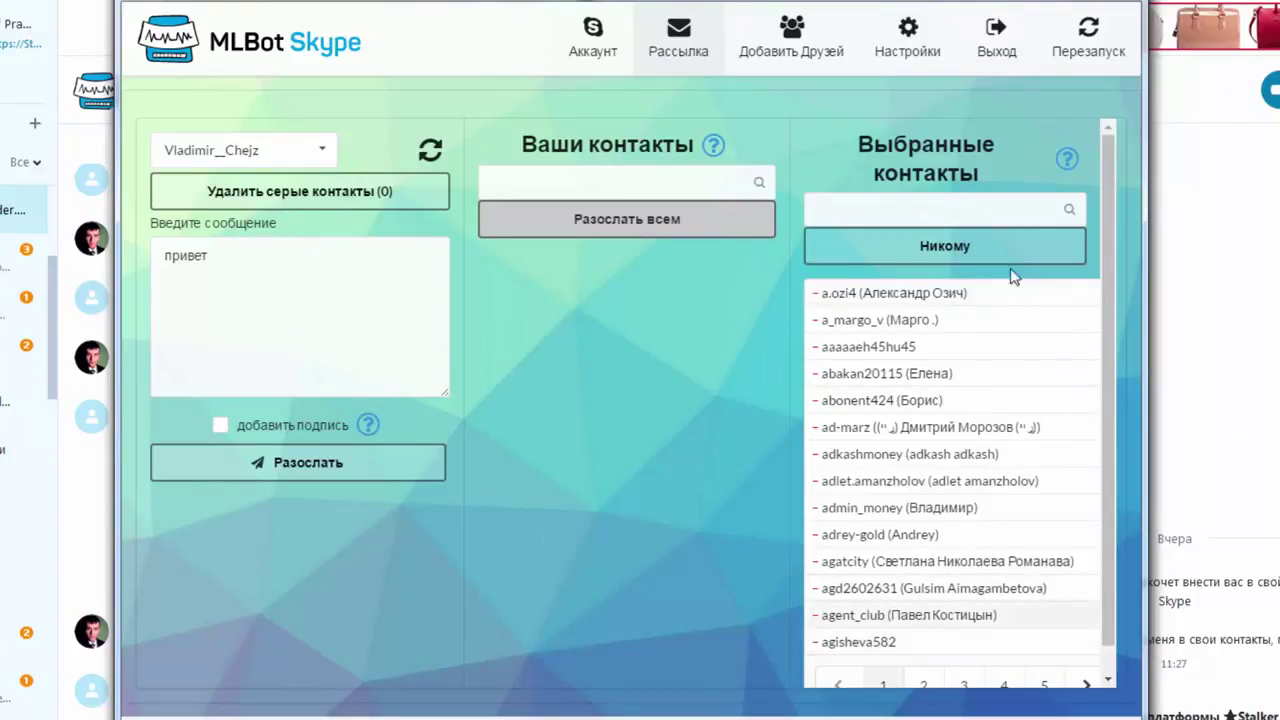
left_click(932, 250)
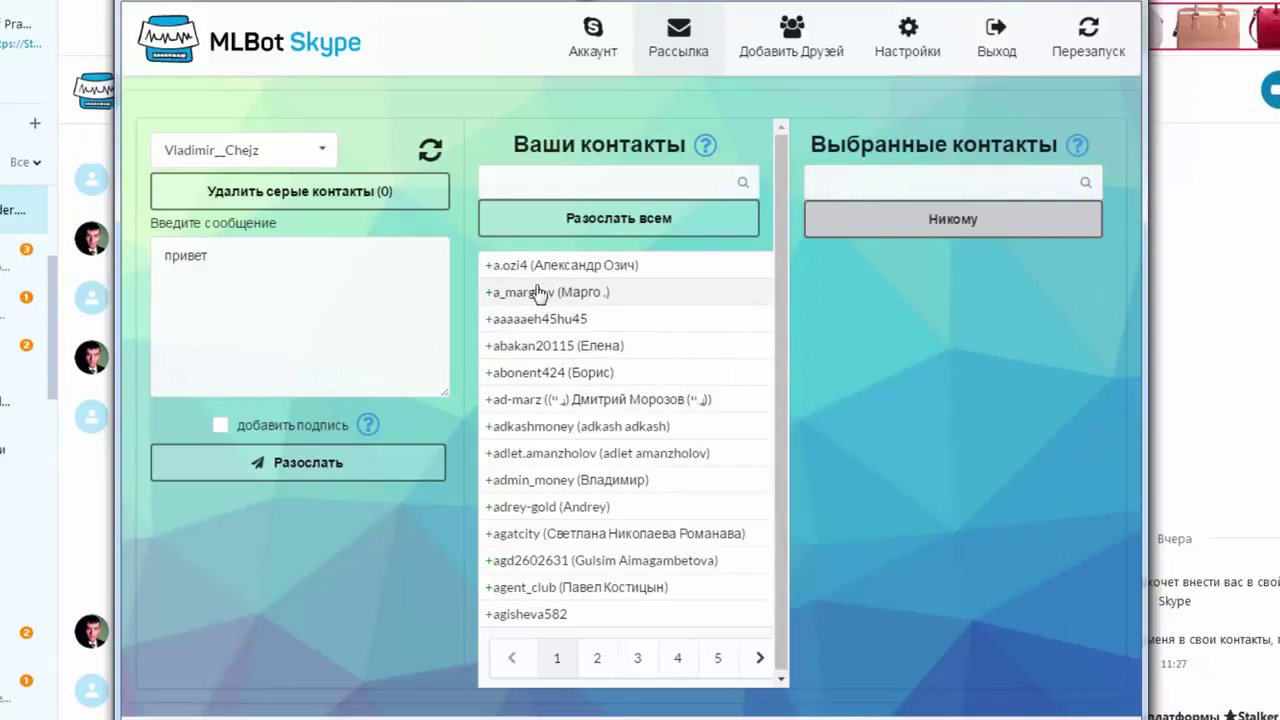
Add five individual contacts from the first page to the recipients and remove the fourth one from the selection.
left_click(524, 294)
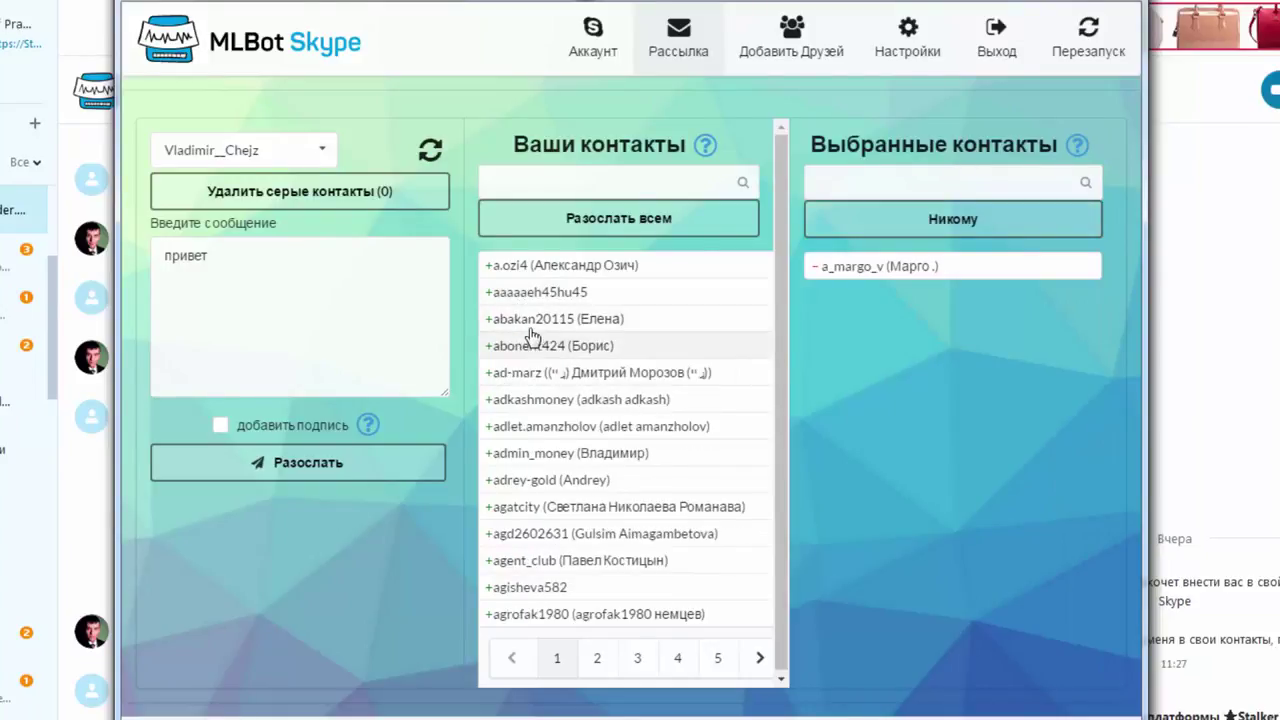
left_click(531, 322)
left_click(533, 322)
left_click(546, 428)
left_click(552, 401)
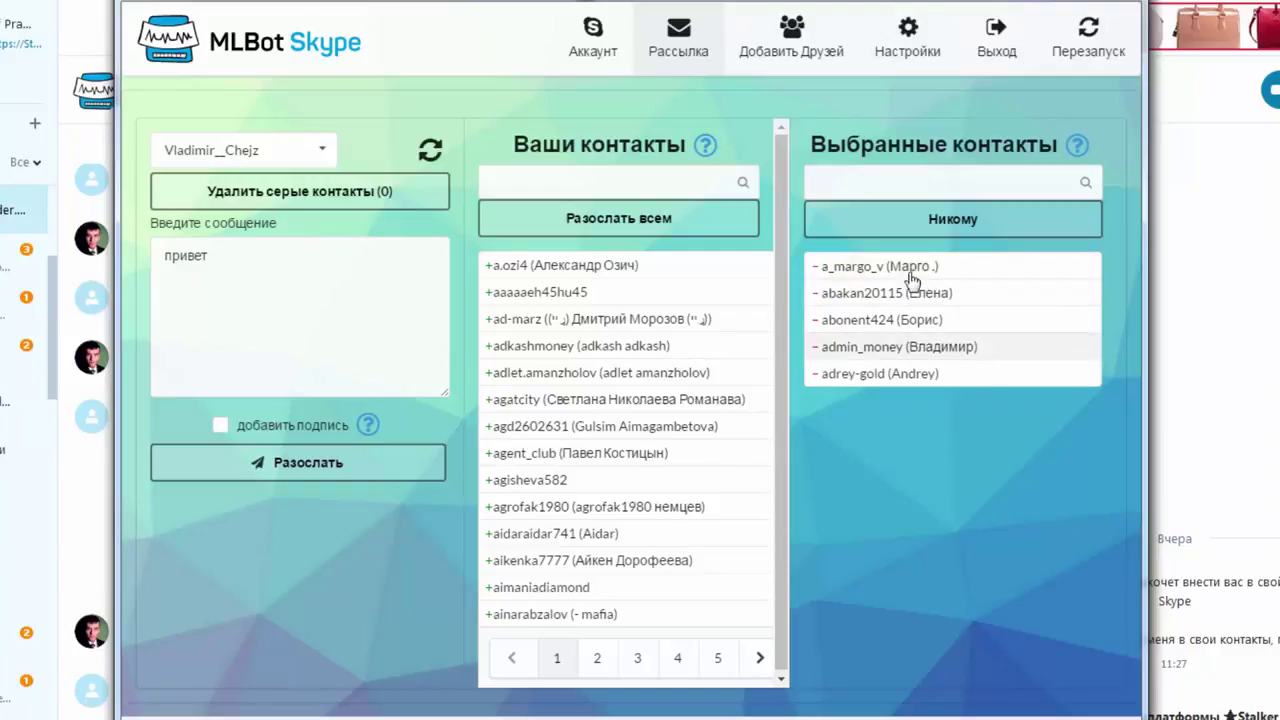
left_click(880, 347)
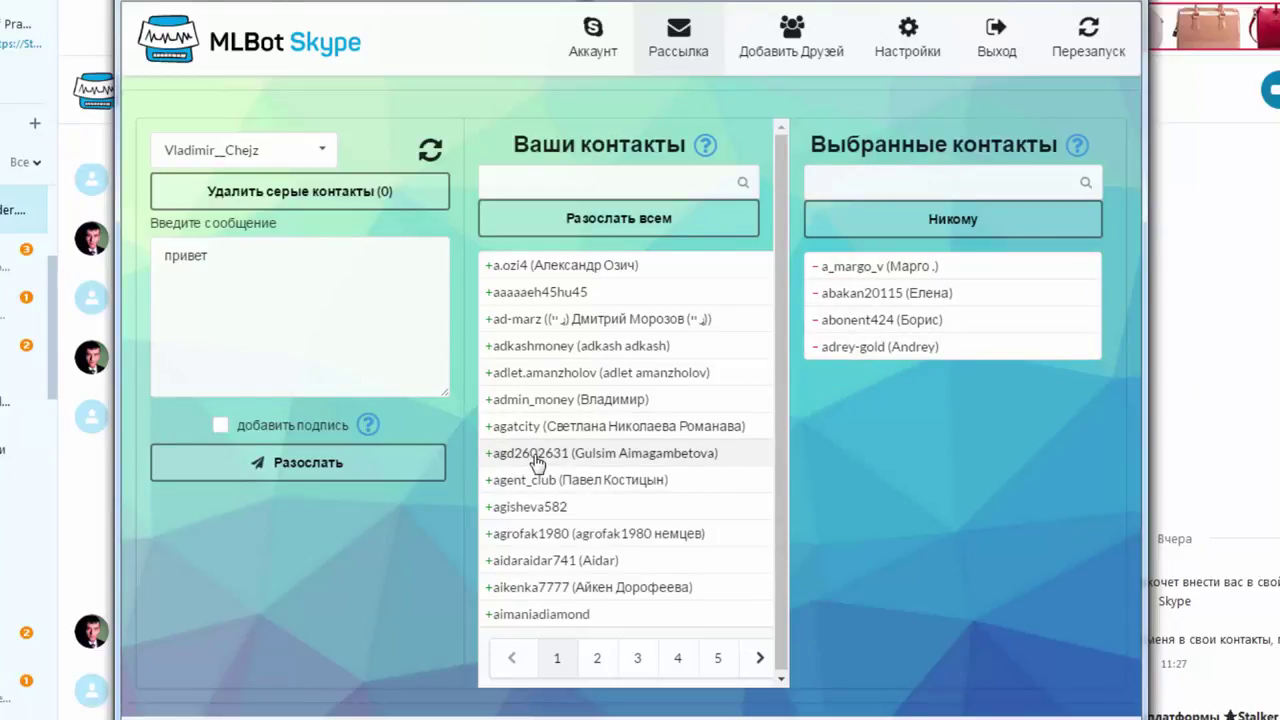
Search the contact list by a first name and add the matching contacts to the recipients.
left_click(611, 183)
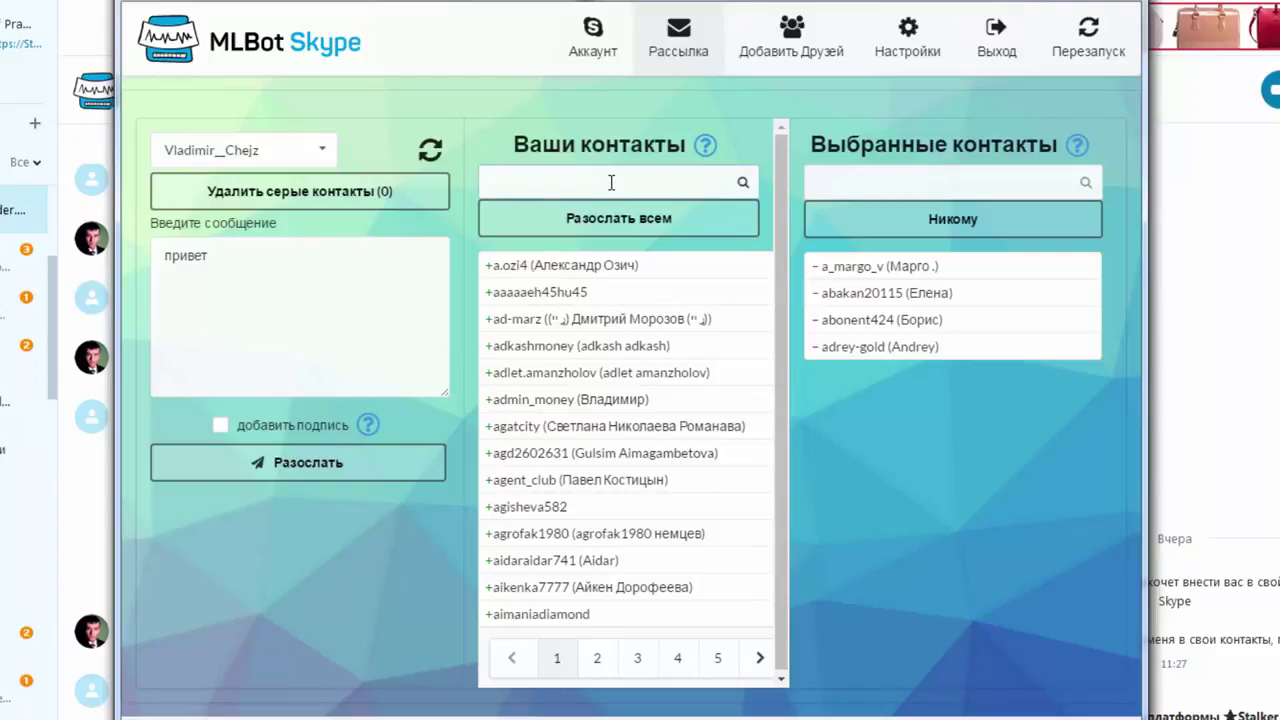
type("Дмитрий")
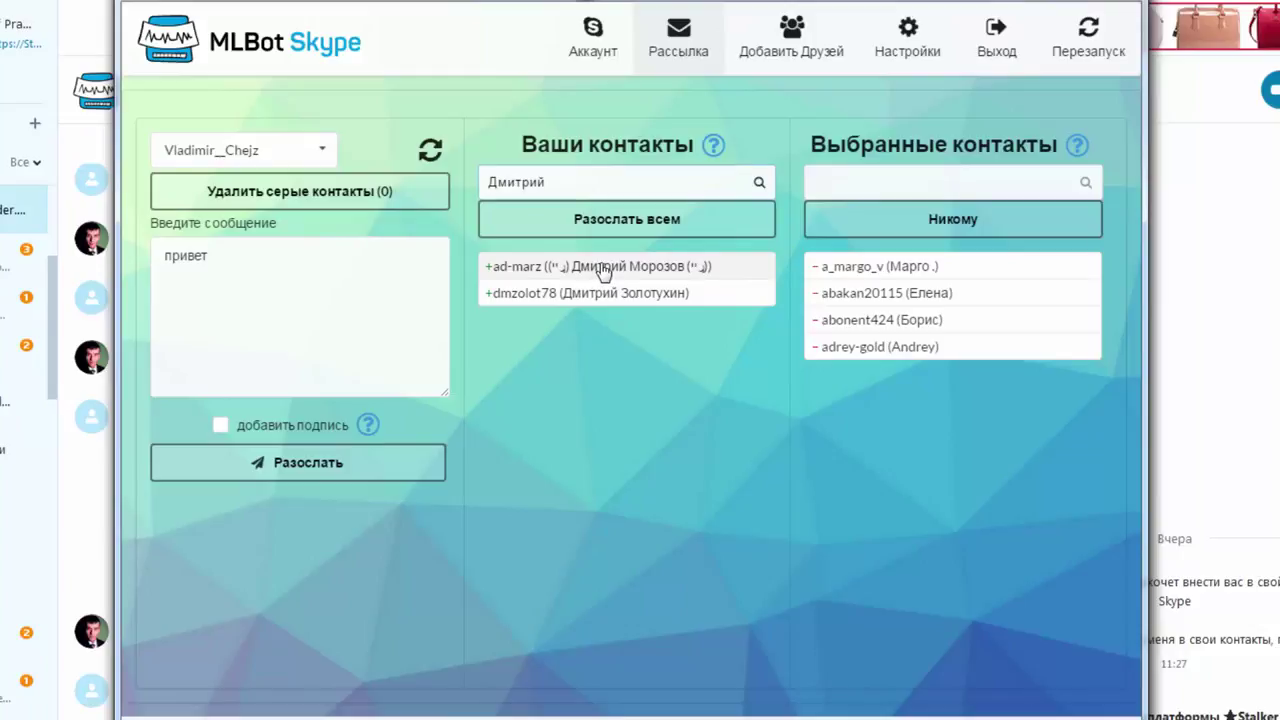
left_click(597, 272)
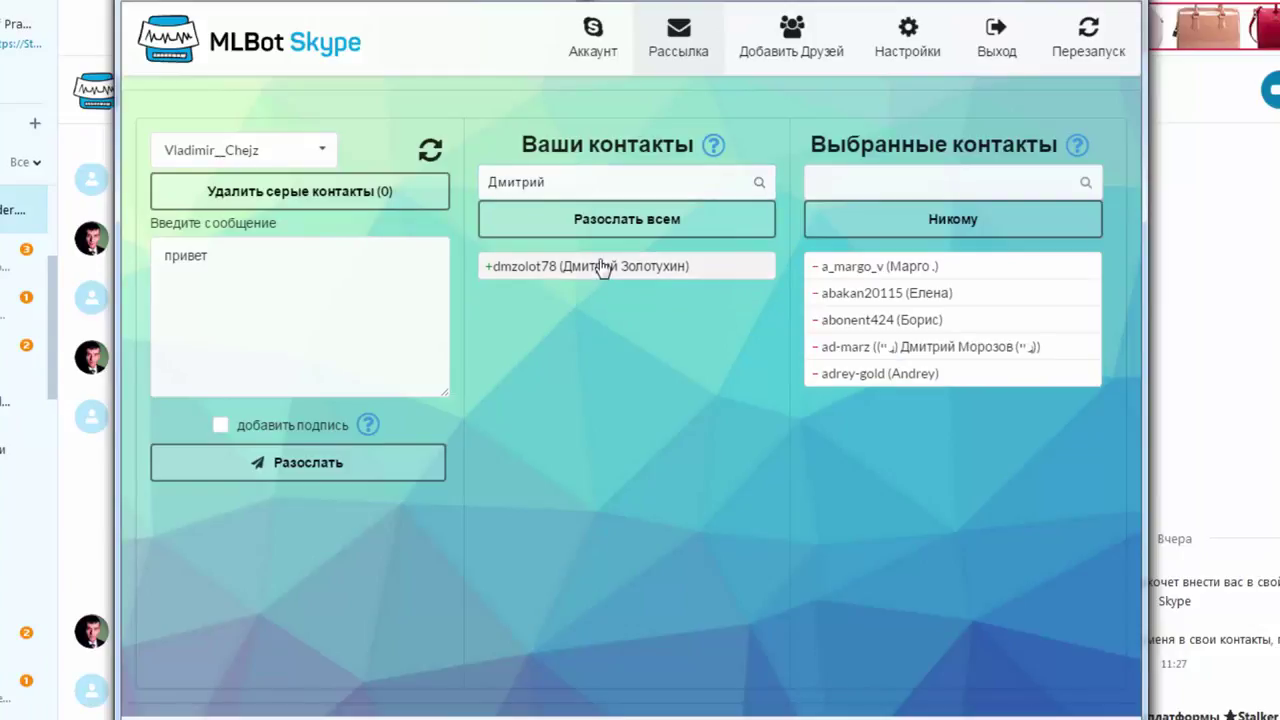
left_click(600, 270)
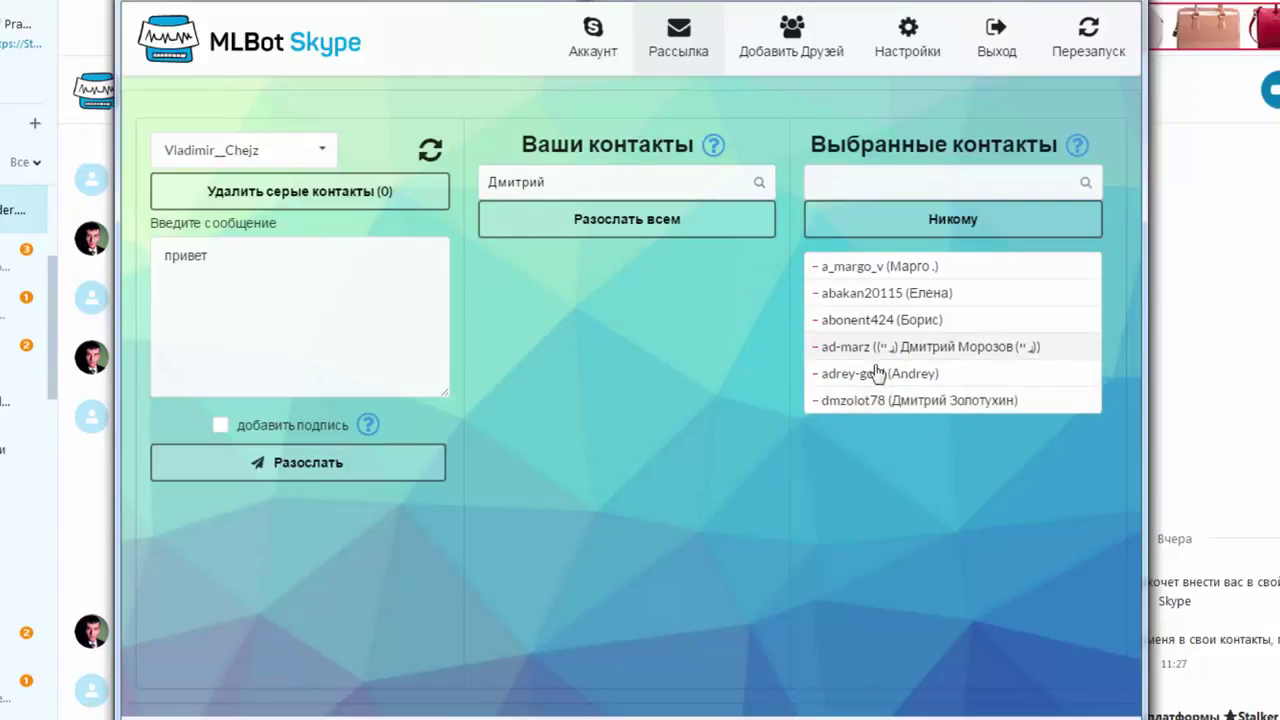
Clear all selected recipients and refresh the account's contact list.
left_click(952, 224)
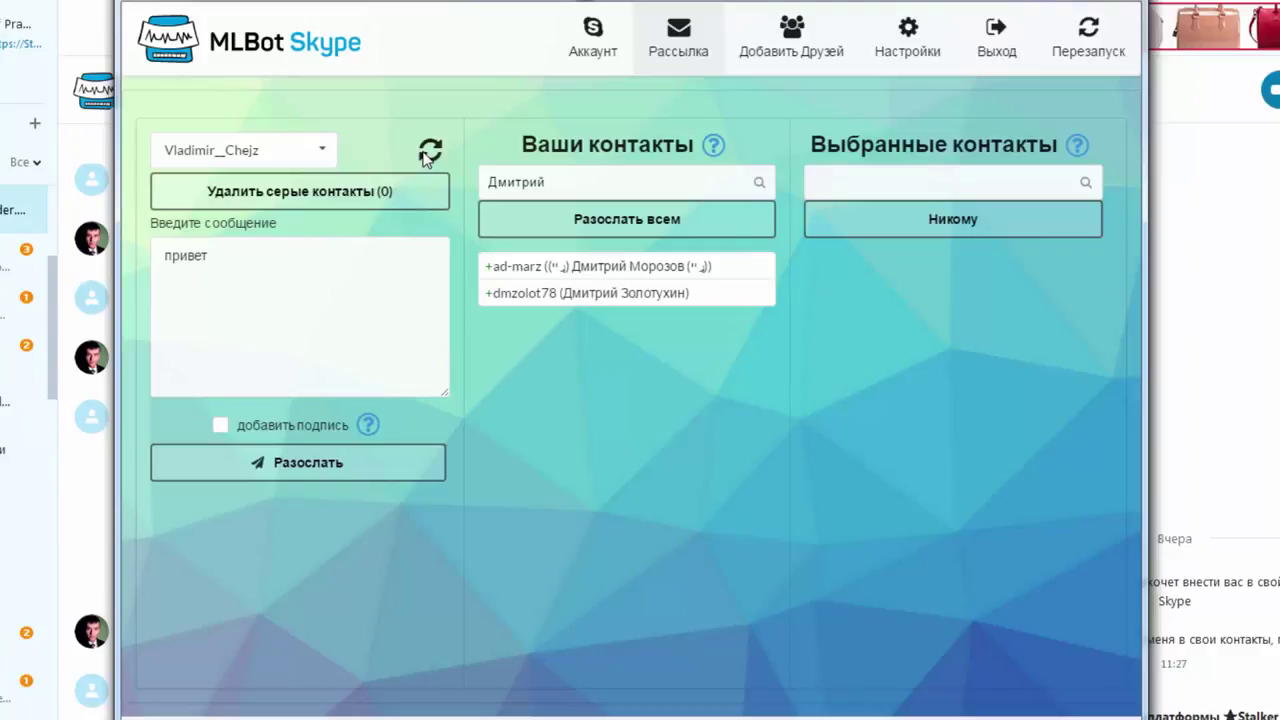
left_click(427, 154)
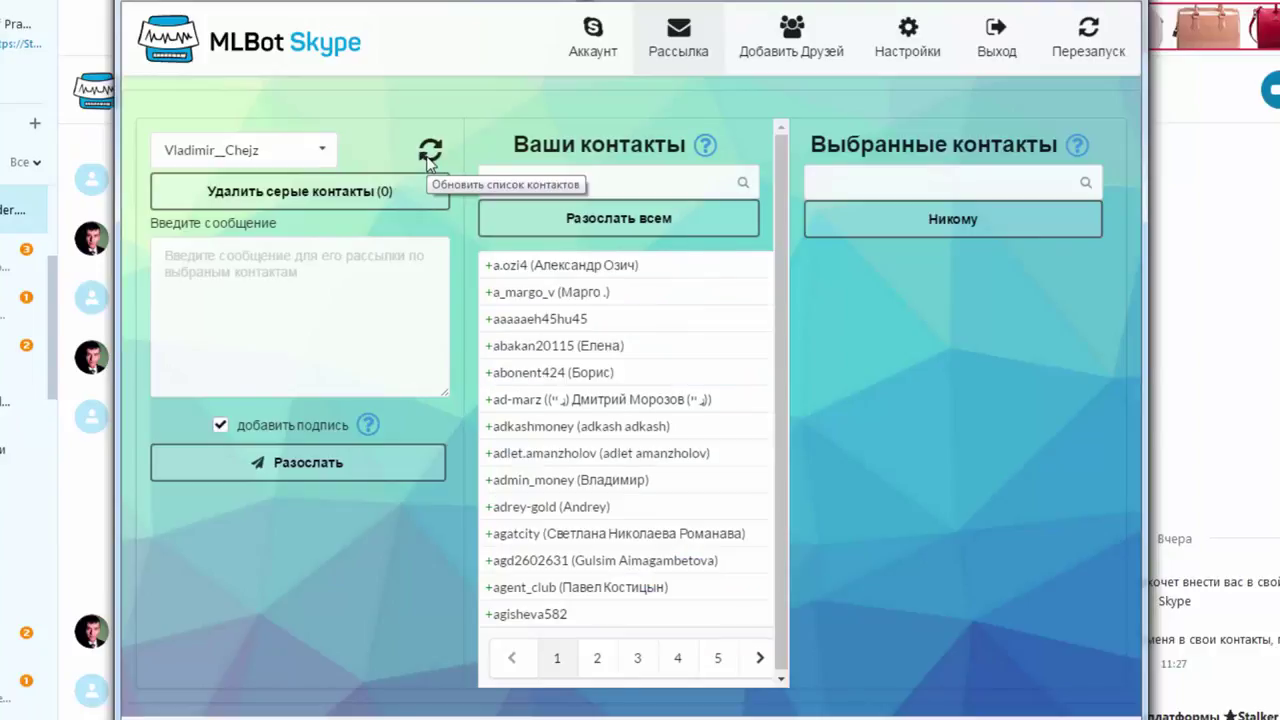
Select all contacts as recipients, write the message "привет" and send the mailing with the signature option enabled.
left_click(1057, 66)
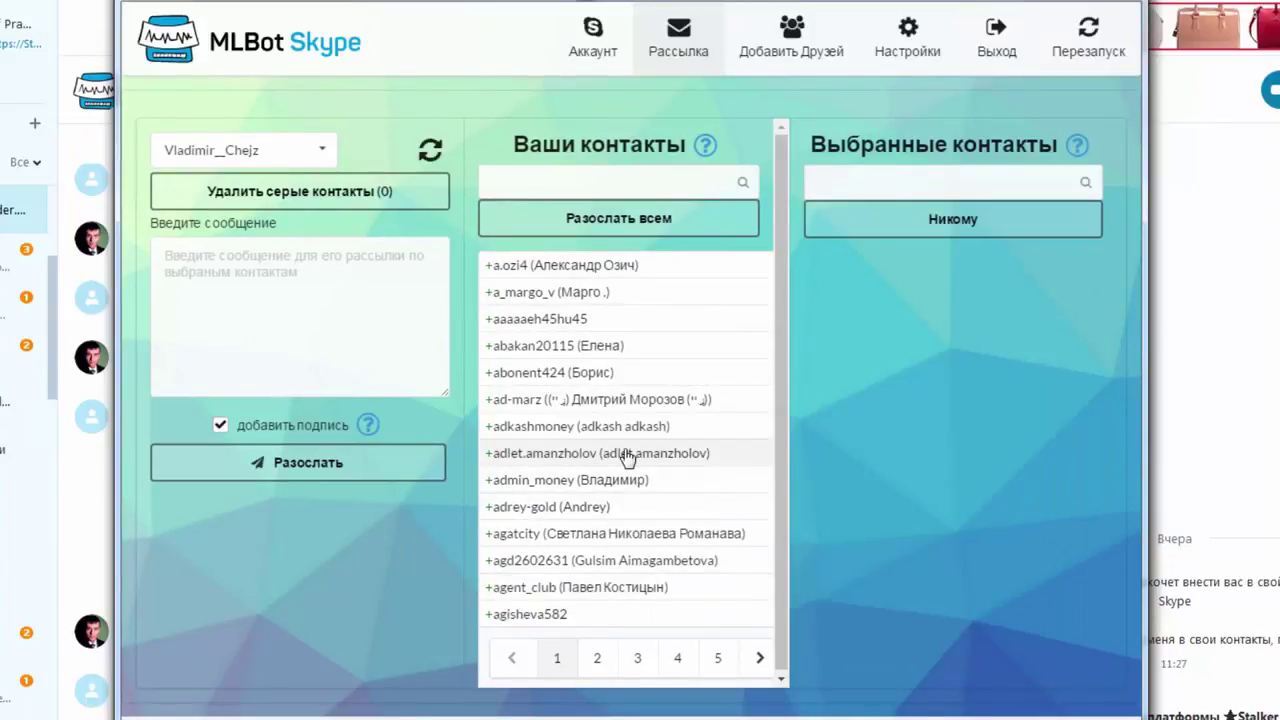
left_click(629, 219)
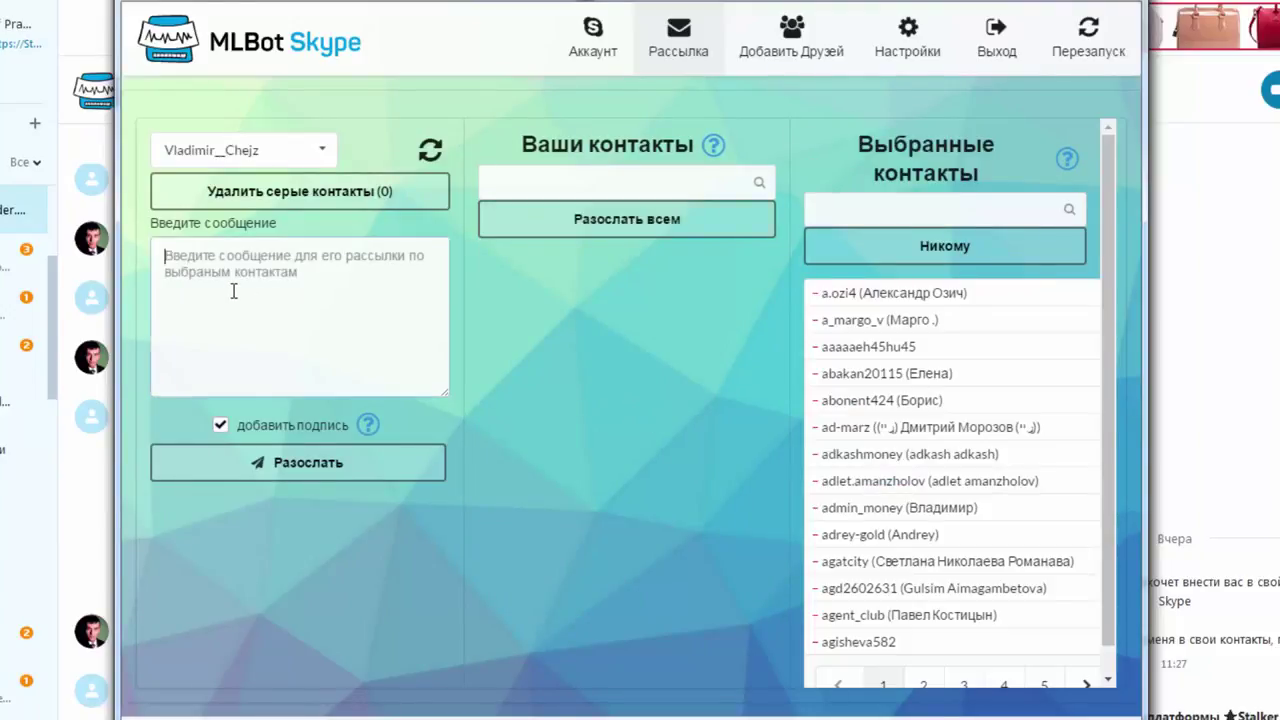
type("привет")
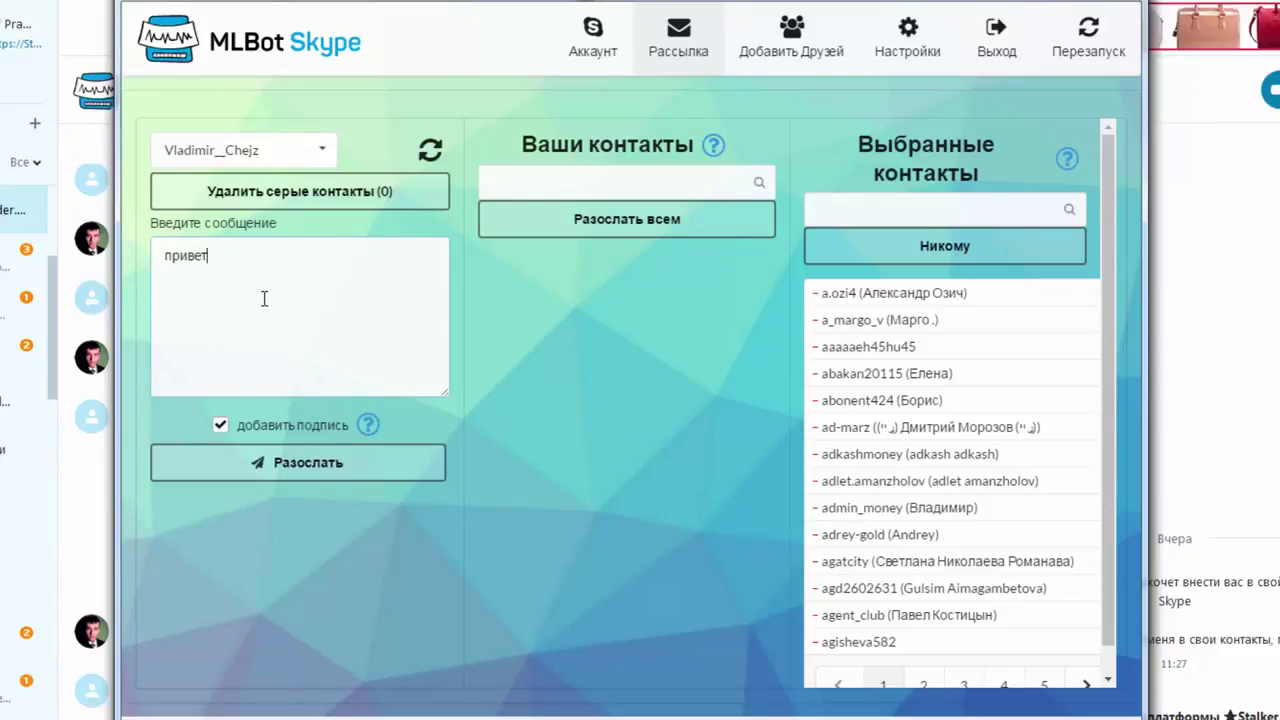
left_click(292, 470)
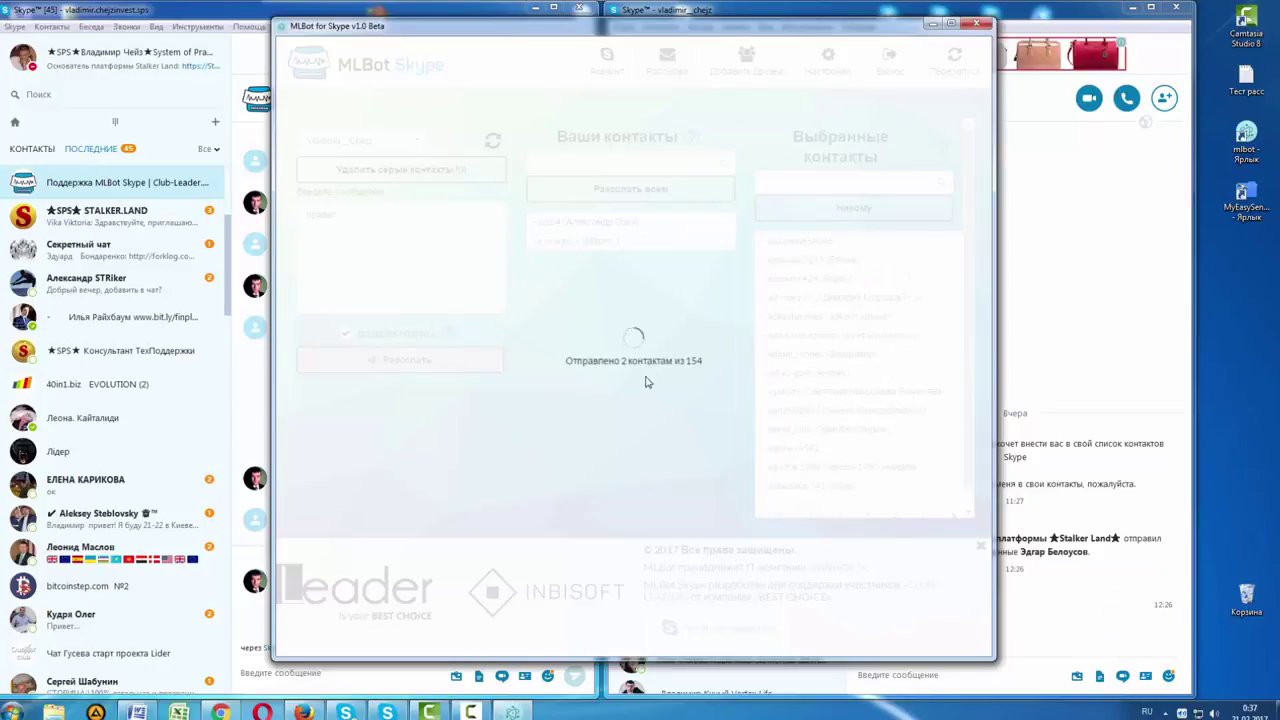
Move the MLBot window aside to uncover the sending account's Skype window and open one recipient's chat to check the message.
left_click_drag(877, 30, 470, 37)
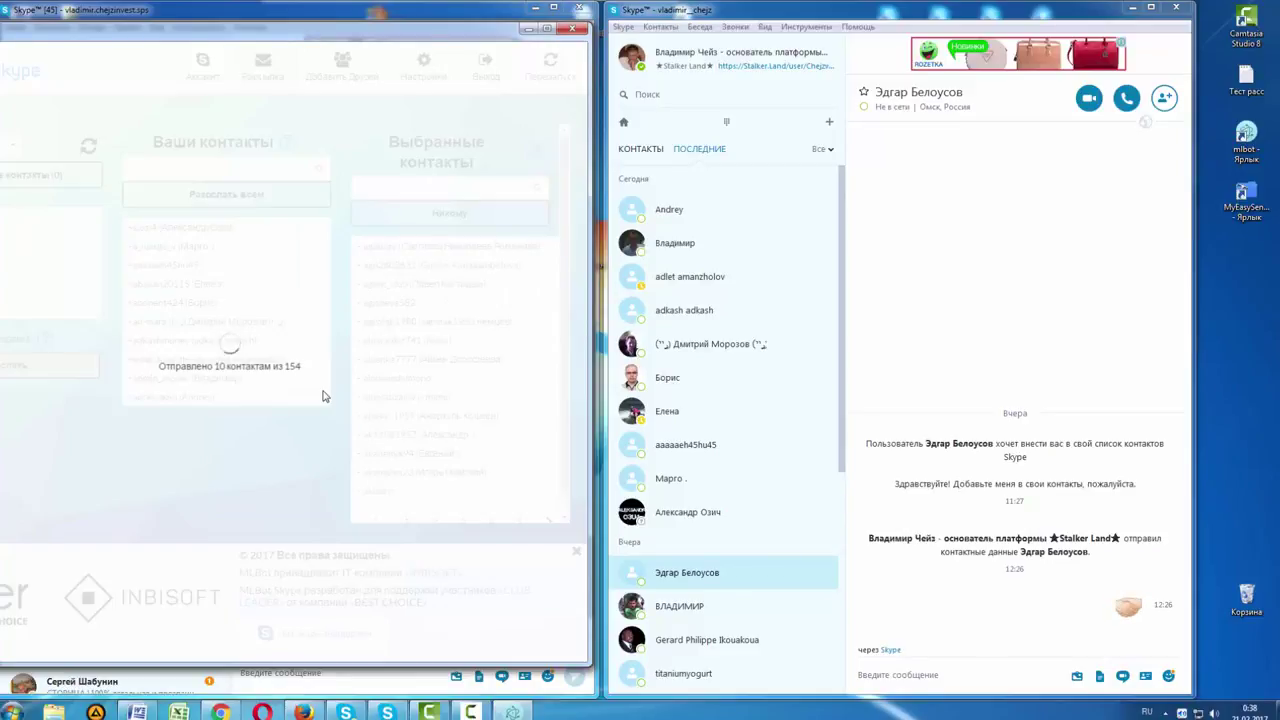
left_click(699, 315)
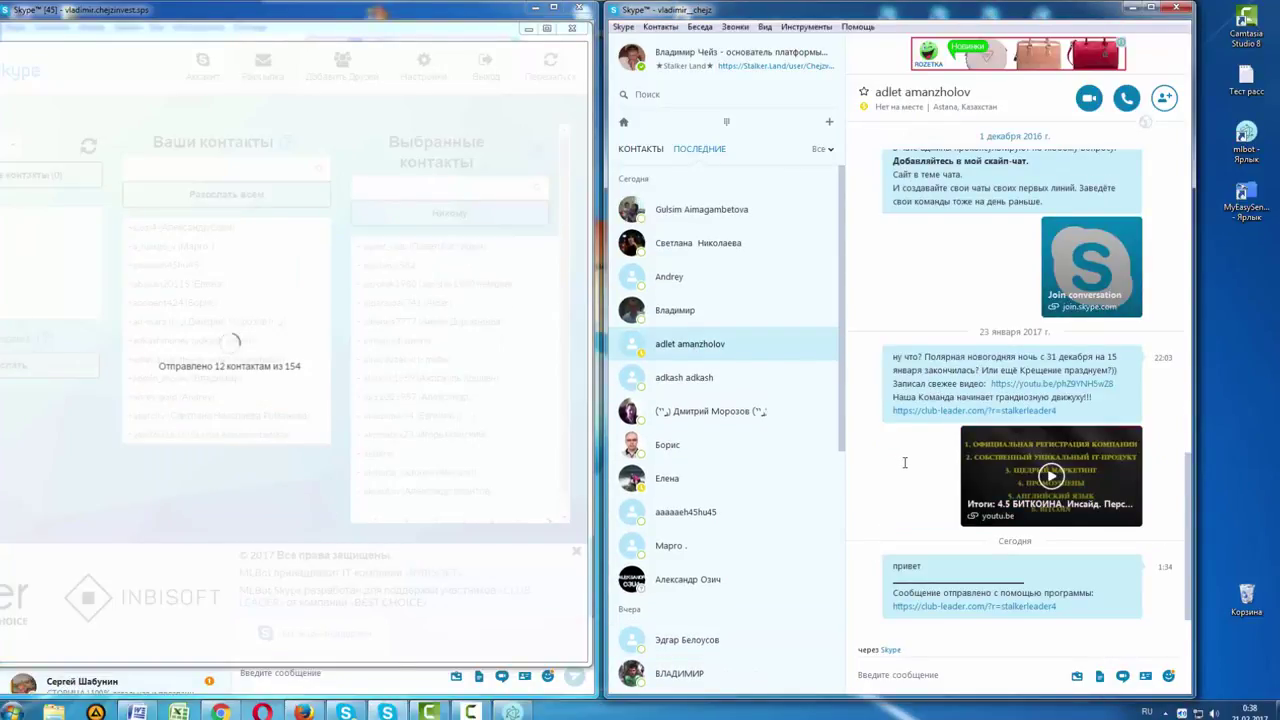
mouse_move(106, 16)
left_mouse_down()
mouse_move(466, 5)
mouse_move(105, 0)
left_mouse_up()
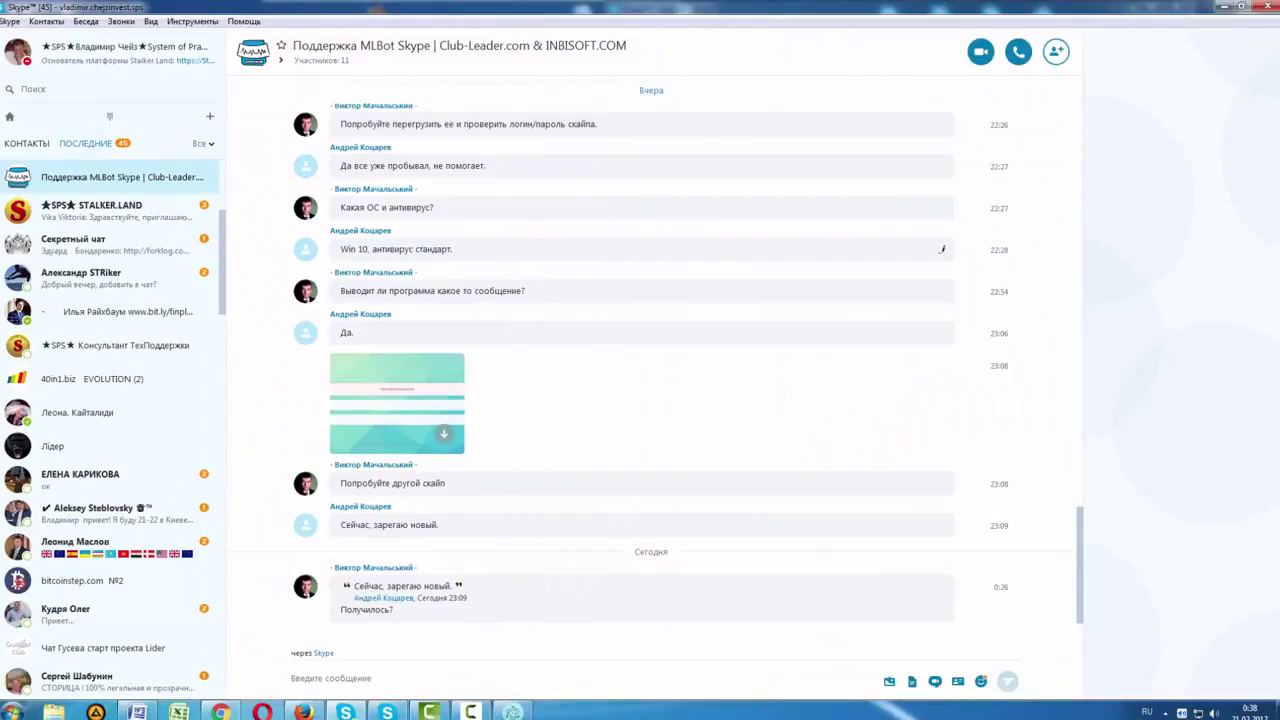
left_click(1241, 6)
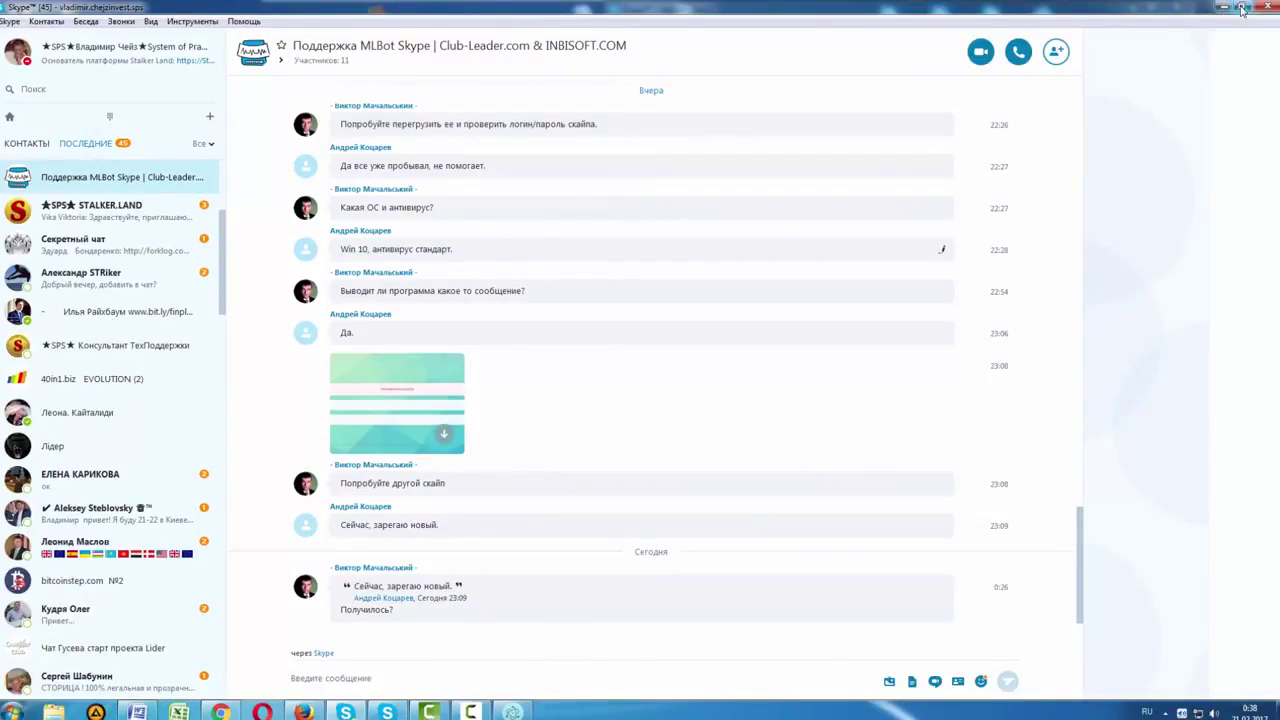
left_click(512, 712)
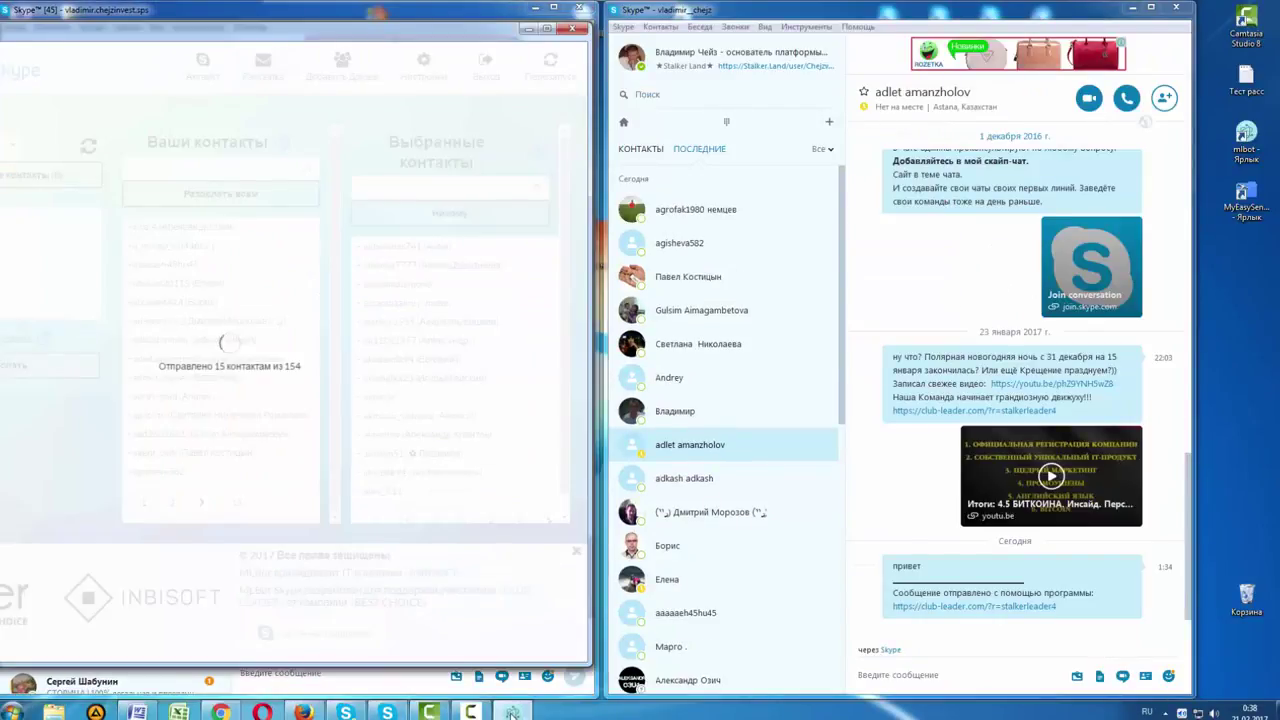
mouse_move(155, 14)
left_mouse_down()
mouse_move(421, 14)
mouse_move(158, 18)
left_mouse_up()
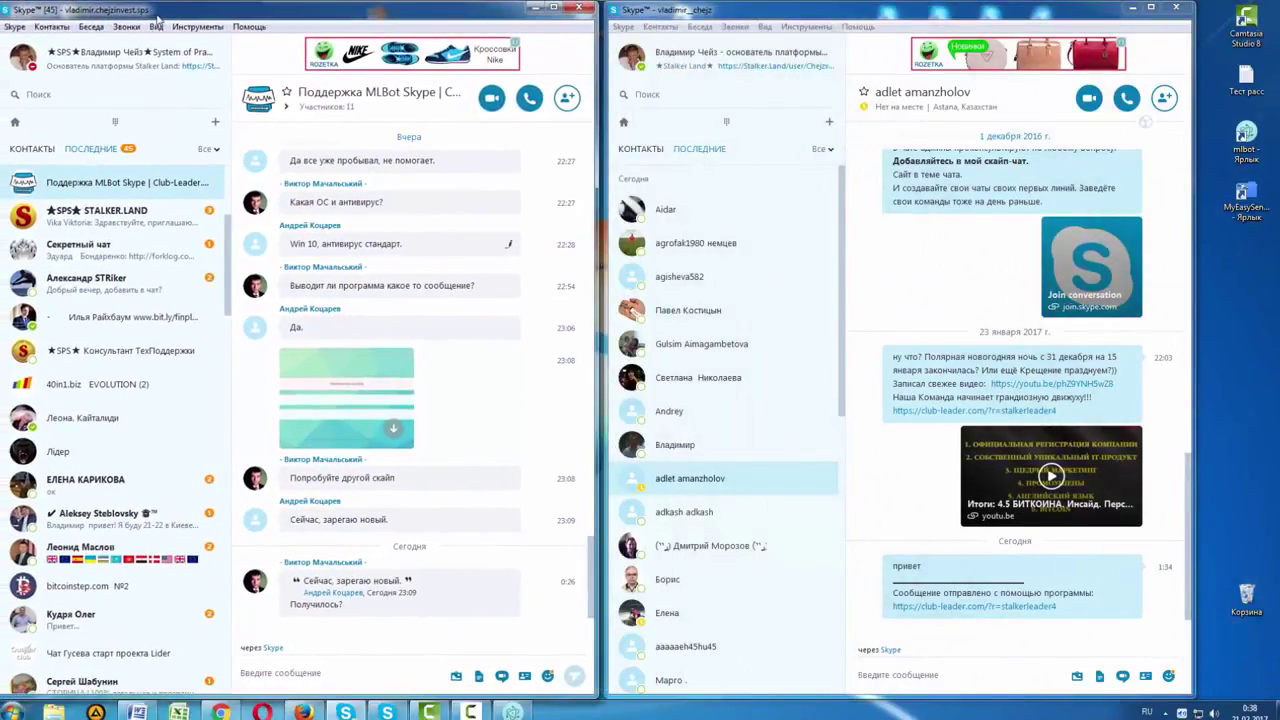
left_click(512, 712)
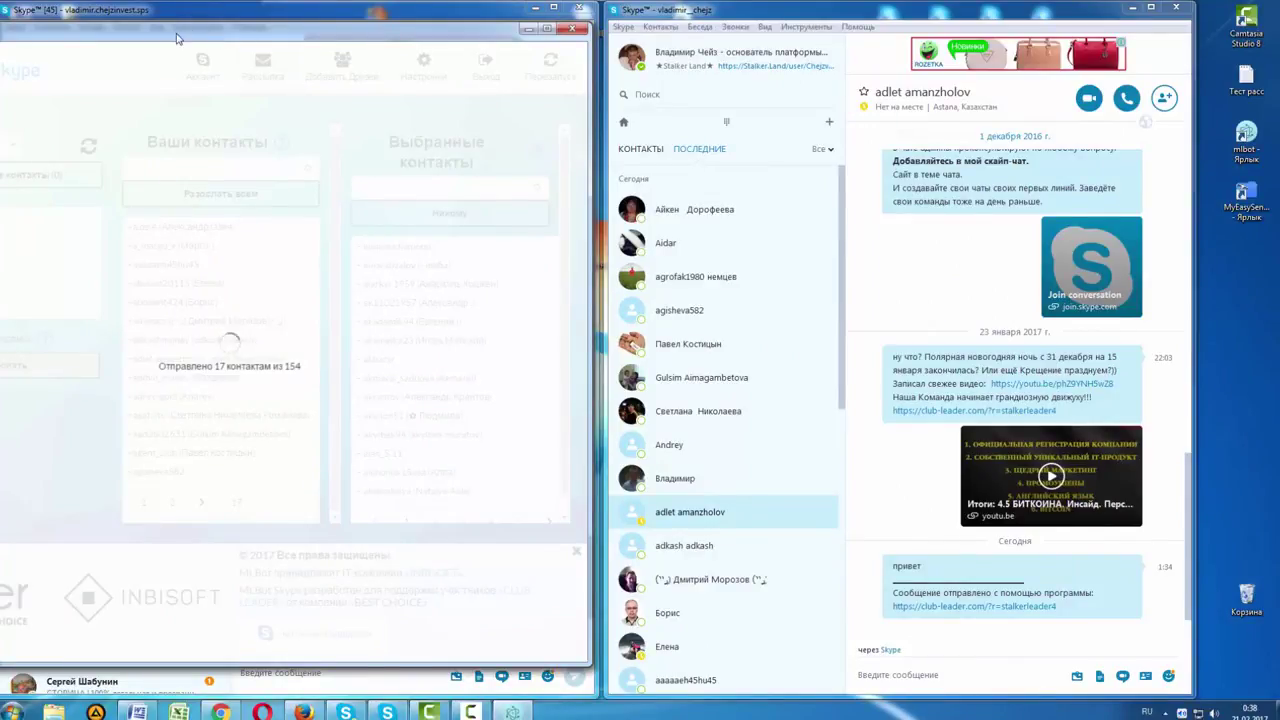
Switch to the sending account's Skype window and check several recipients' recent chats for the mailed message.
left_click_drag(176, 38, 361, 30)
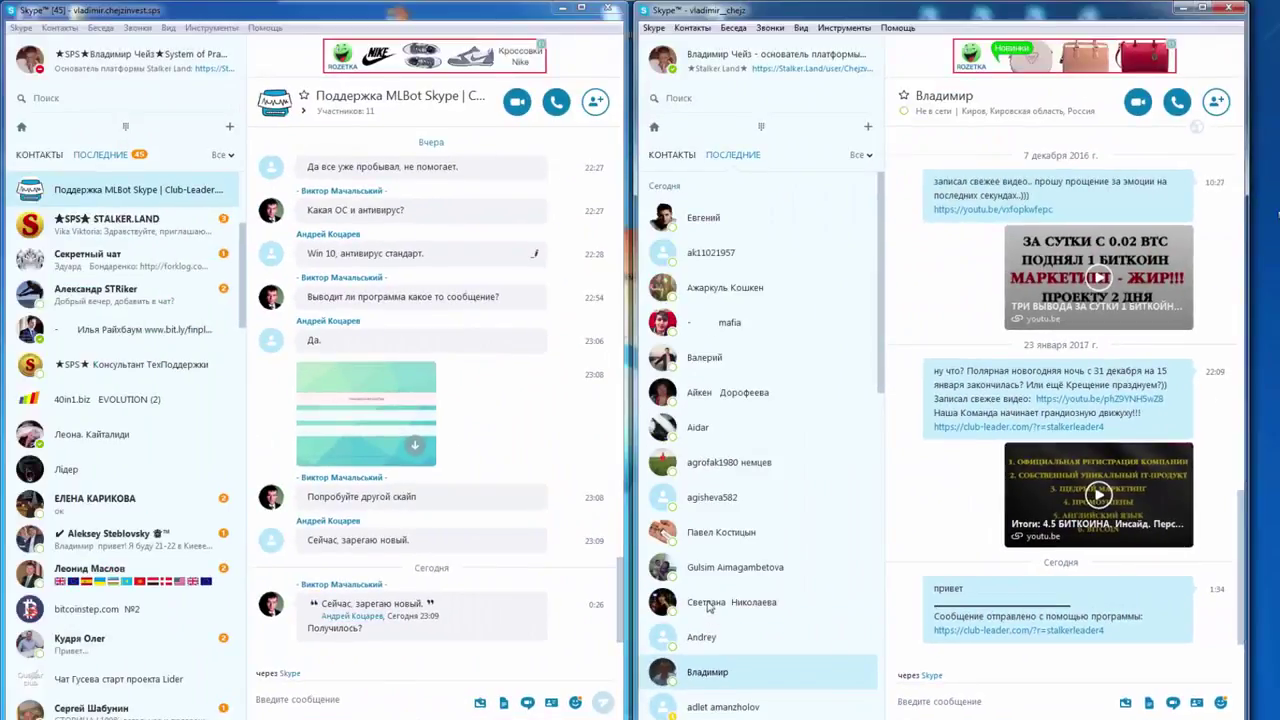
left_click(455, 486)
left_click(727, 572)
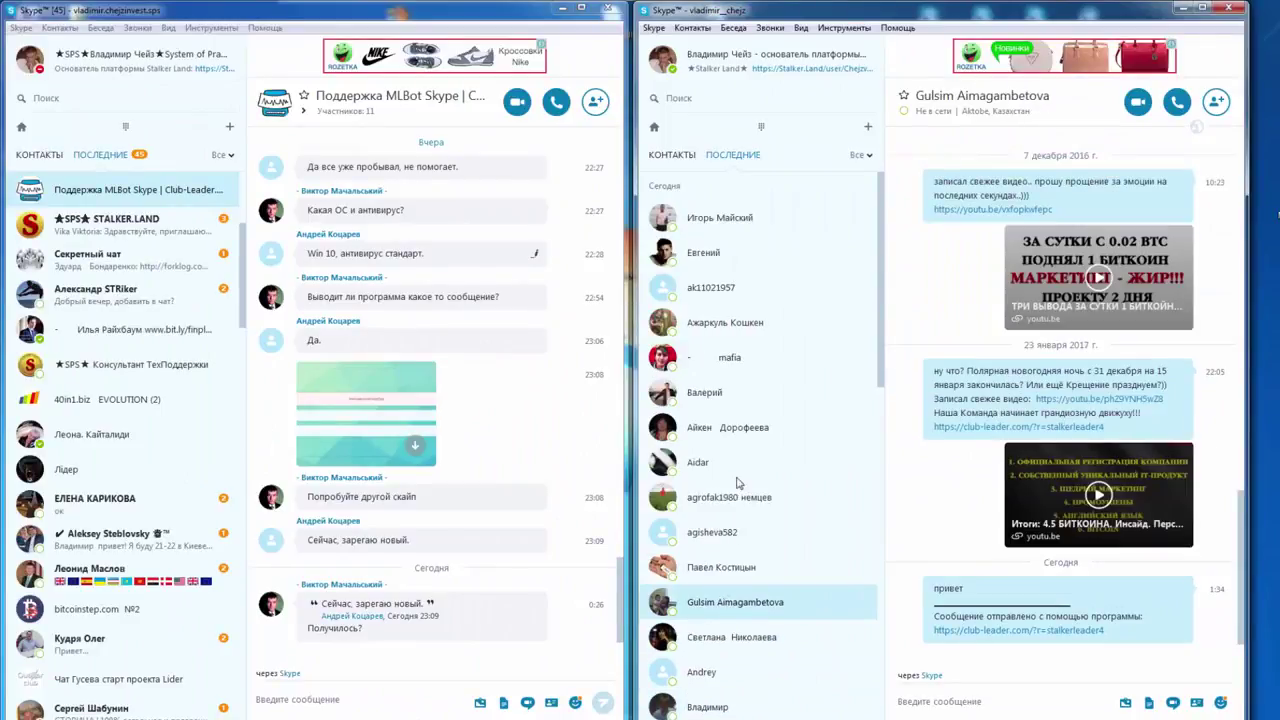
left_click(726, 503)
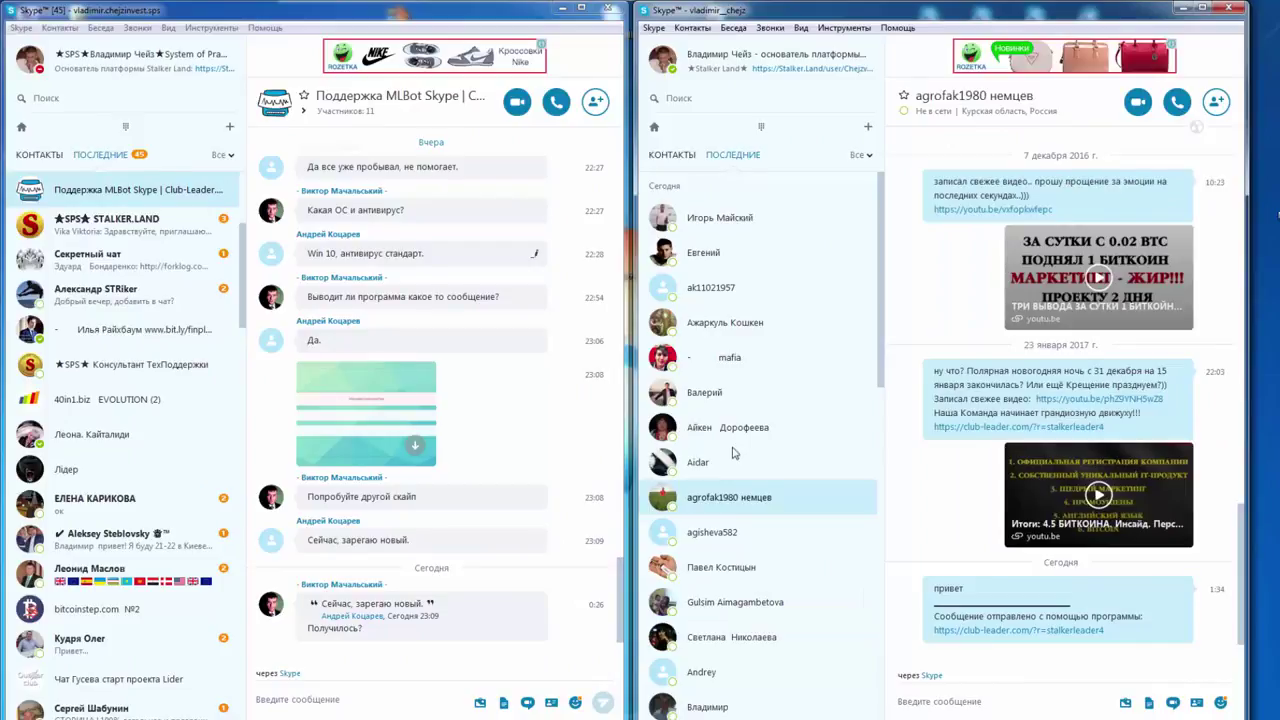
left_click(705, 398)
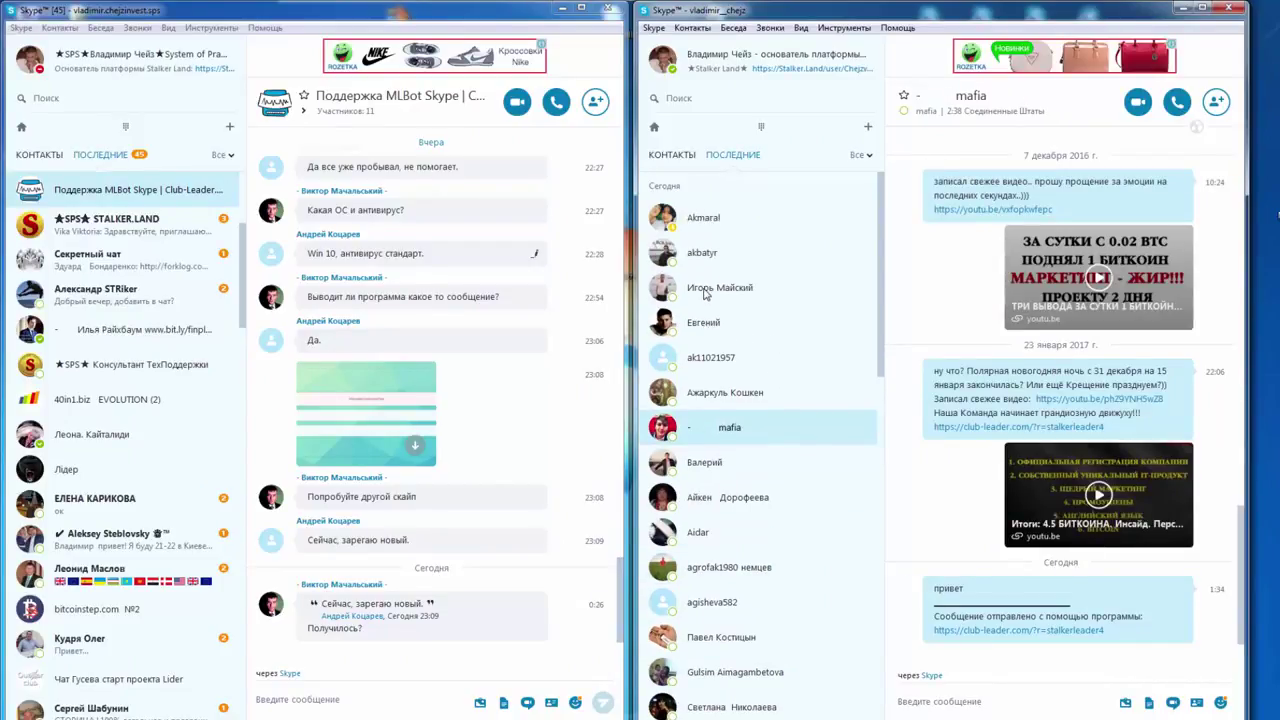
Maximize the sending account's Skype window and inspect the mailed message in successively newer chats of the recent list.
left_click(1205, 8)
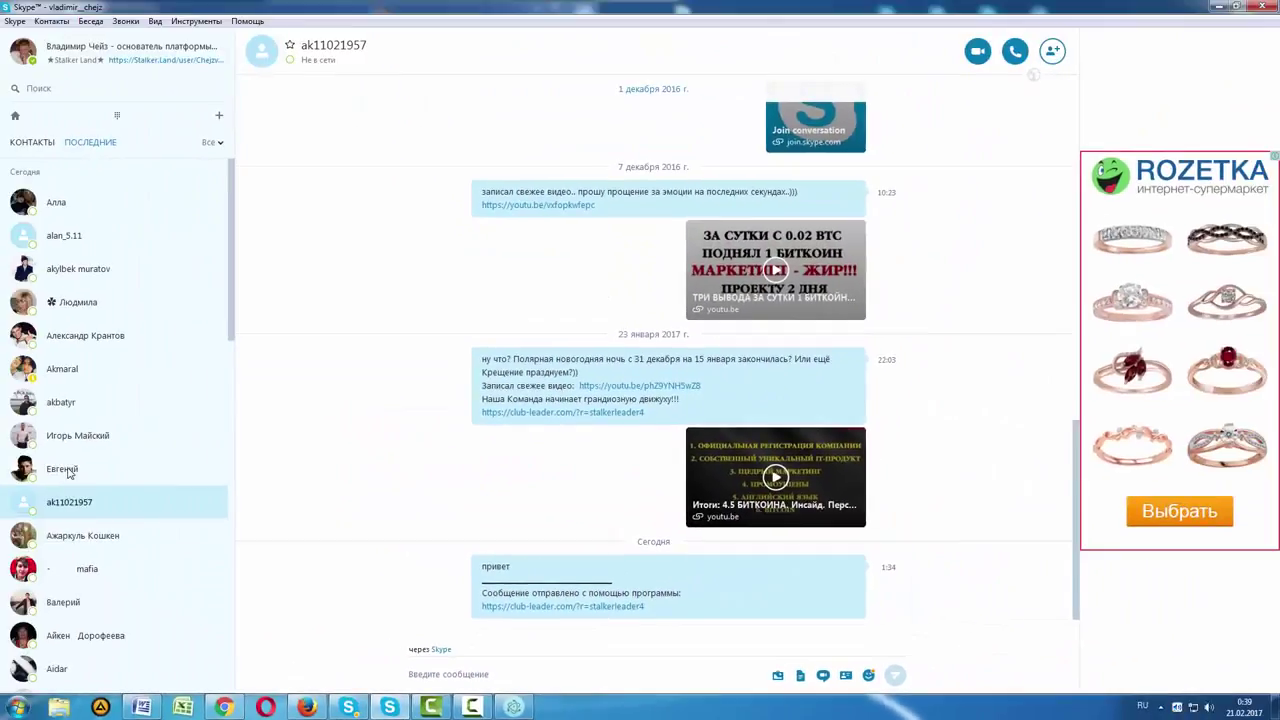
left_click(66, 466)
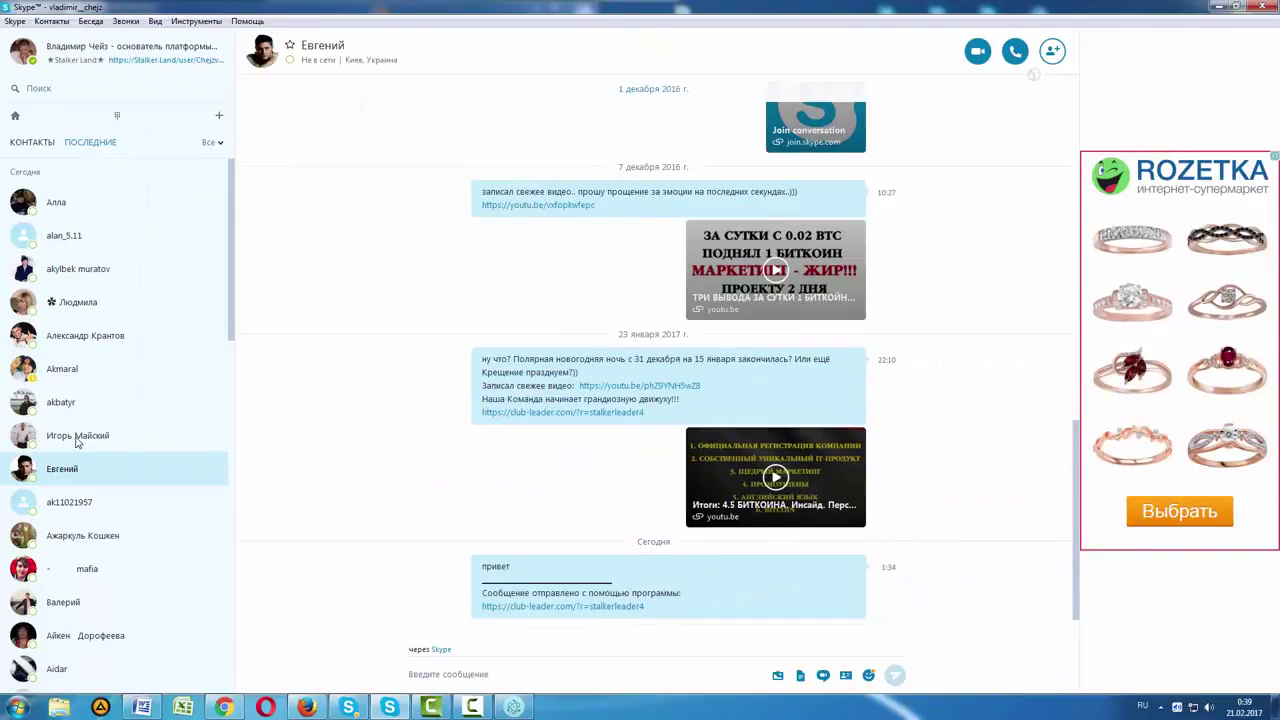
left_click(77, 439)
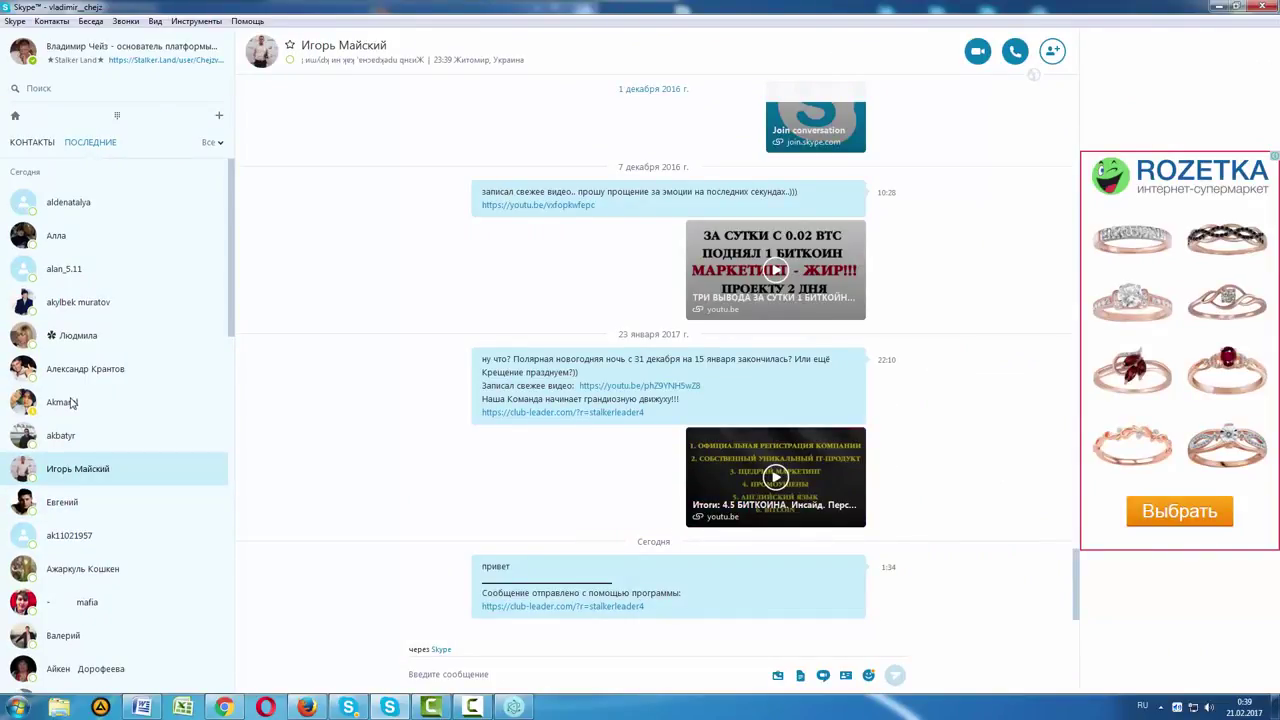
left_click(69, 405)
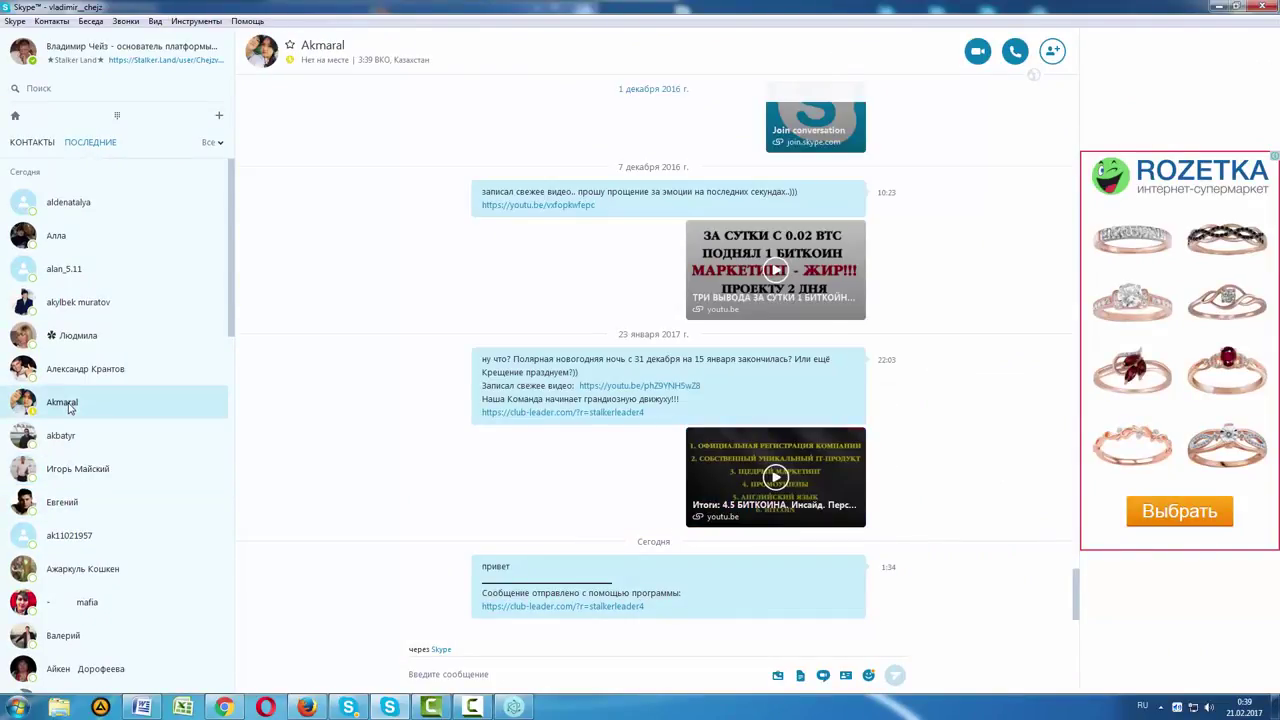
left_click(80, 368)
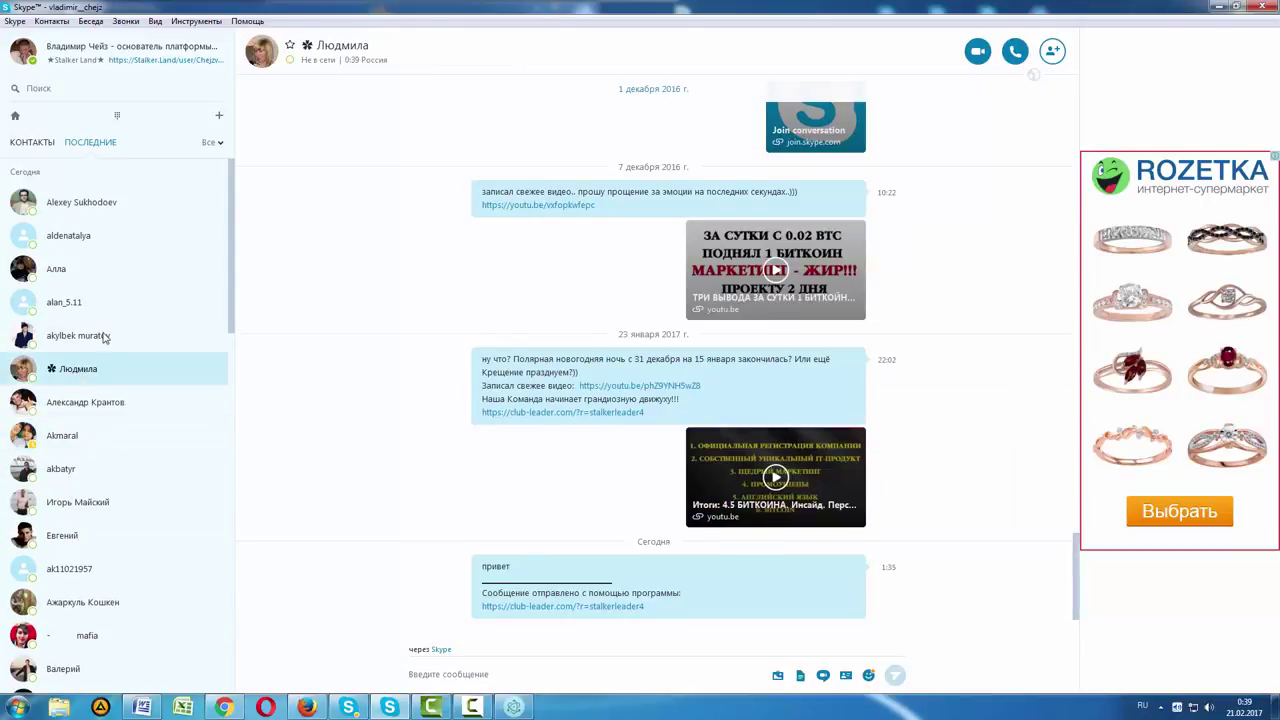
left_click(72, 338)
left_click(78, 206)
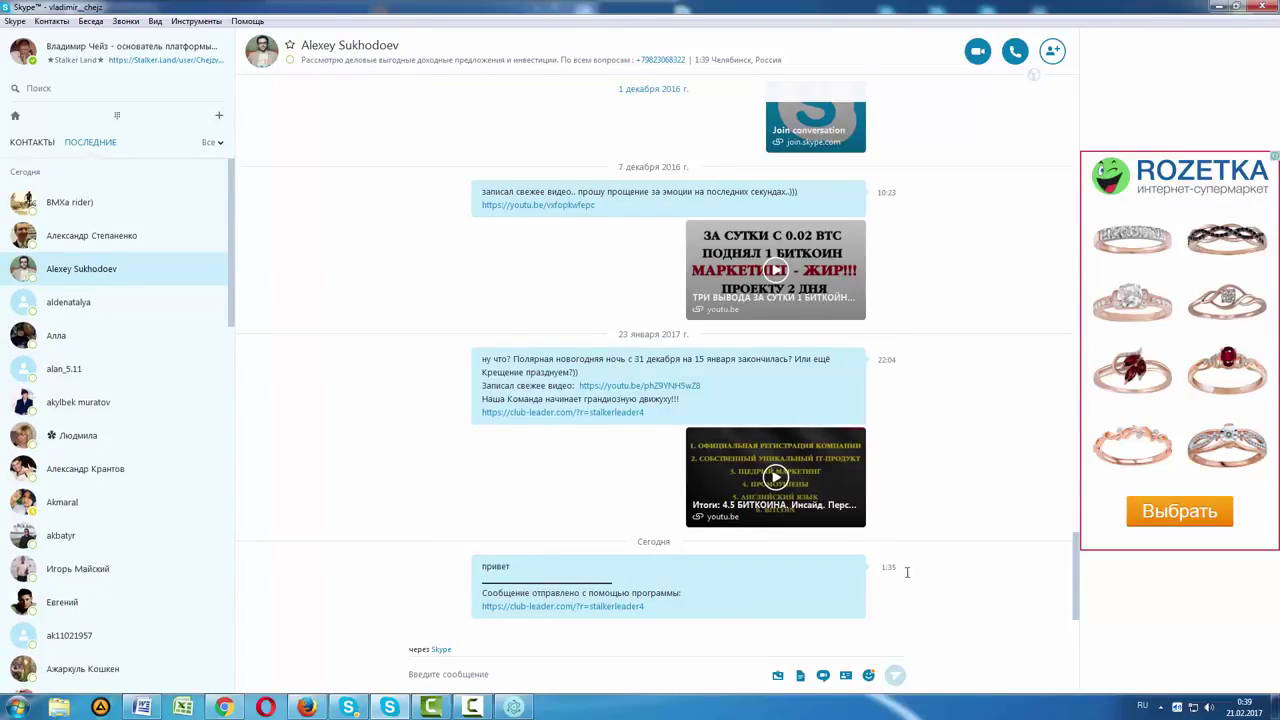
Examine the message and its sending time in further recipients' chats as new ones enter the recent list.
left_click(910, 588)
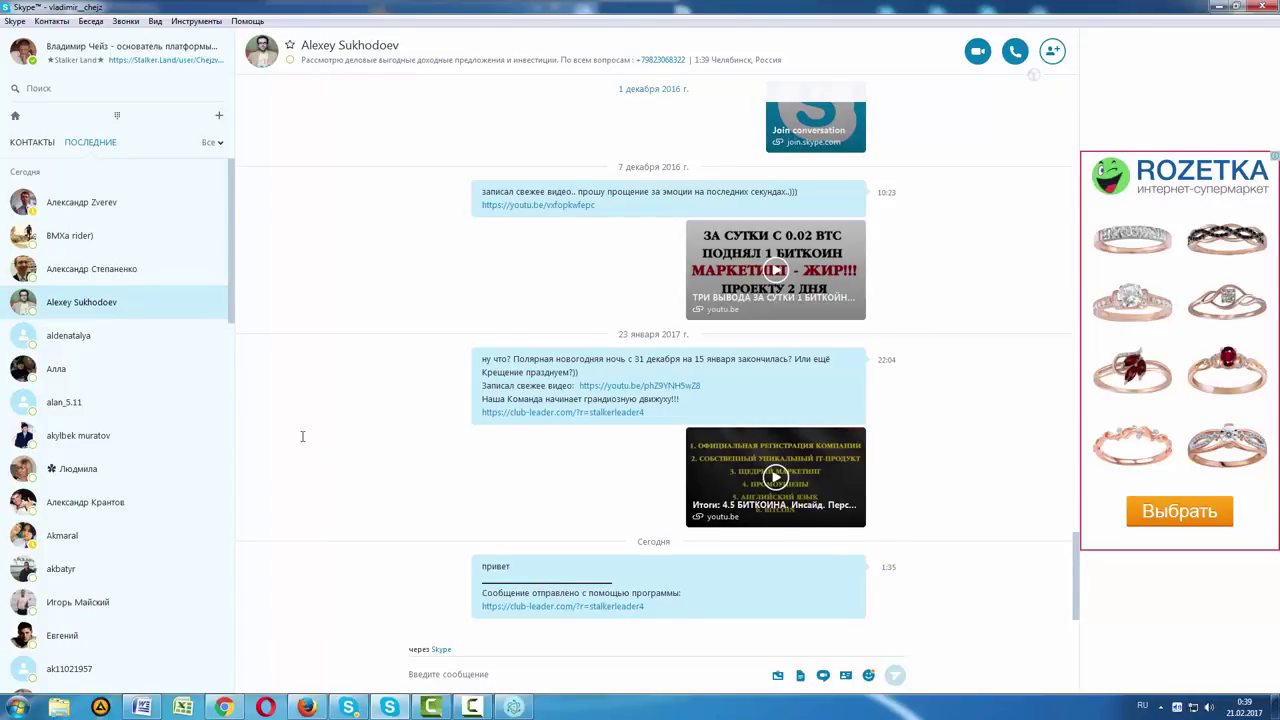
left_click(72, 310)
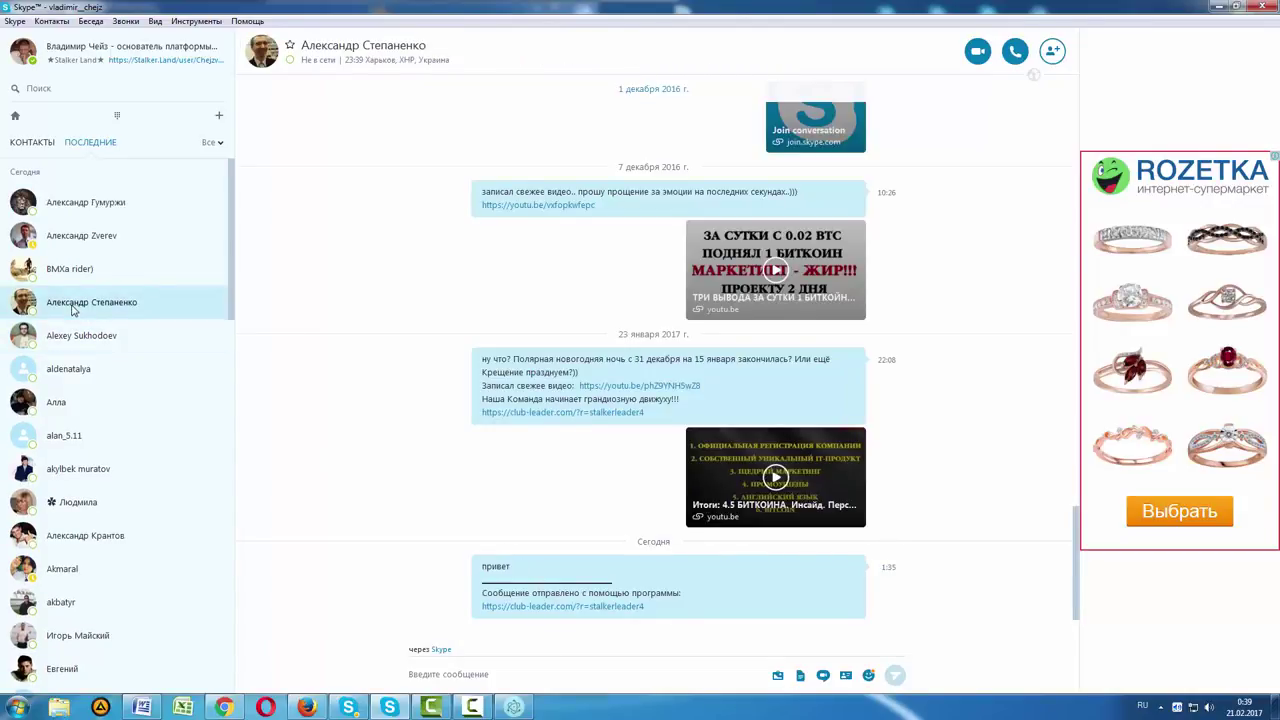
left_click(62, 272)
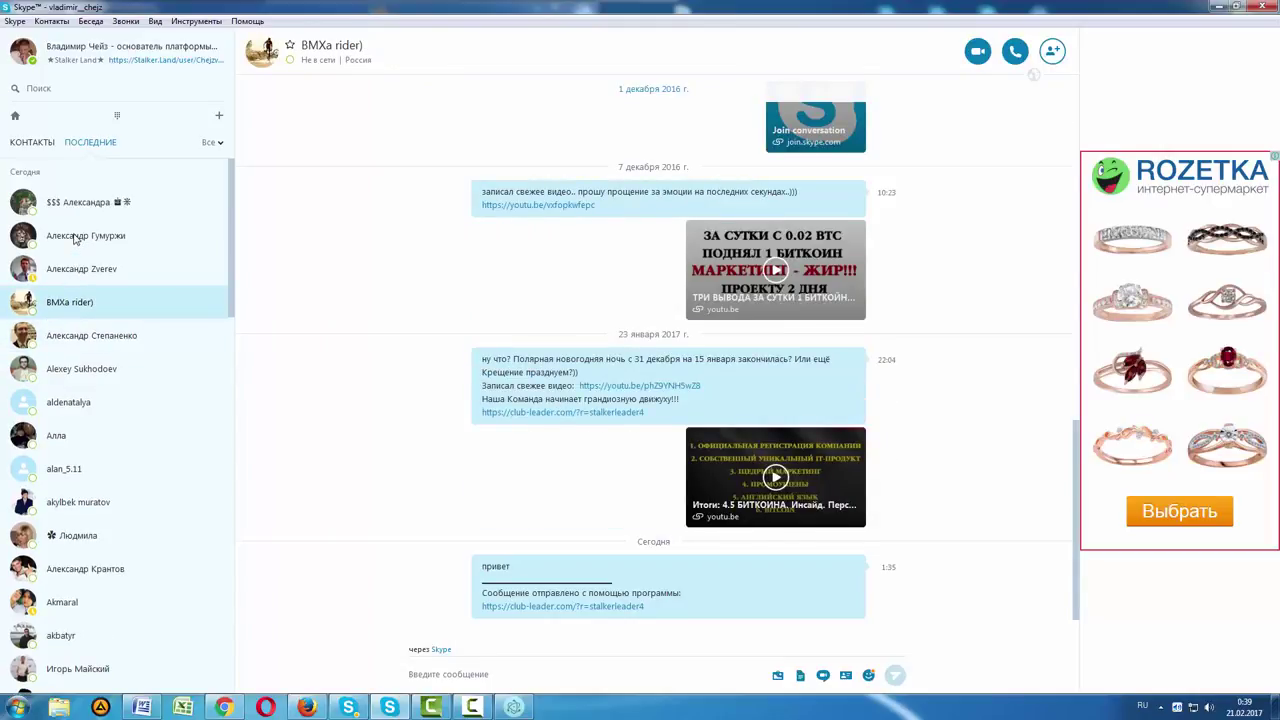
left_click(72, 272)
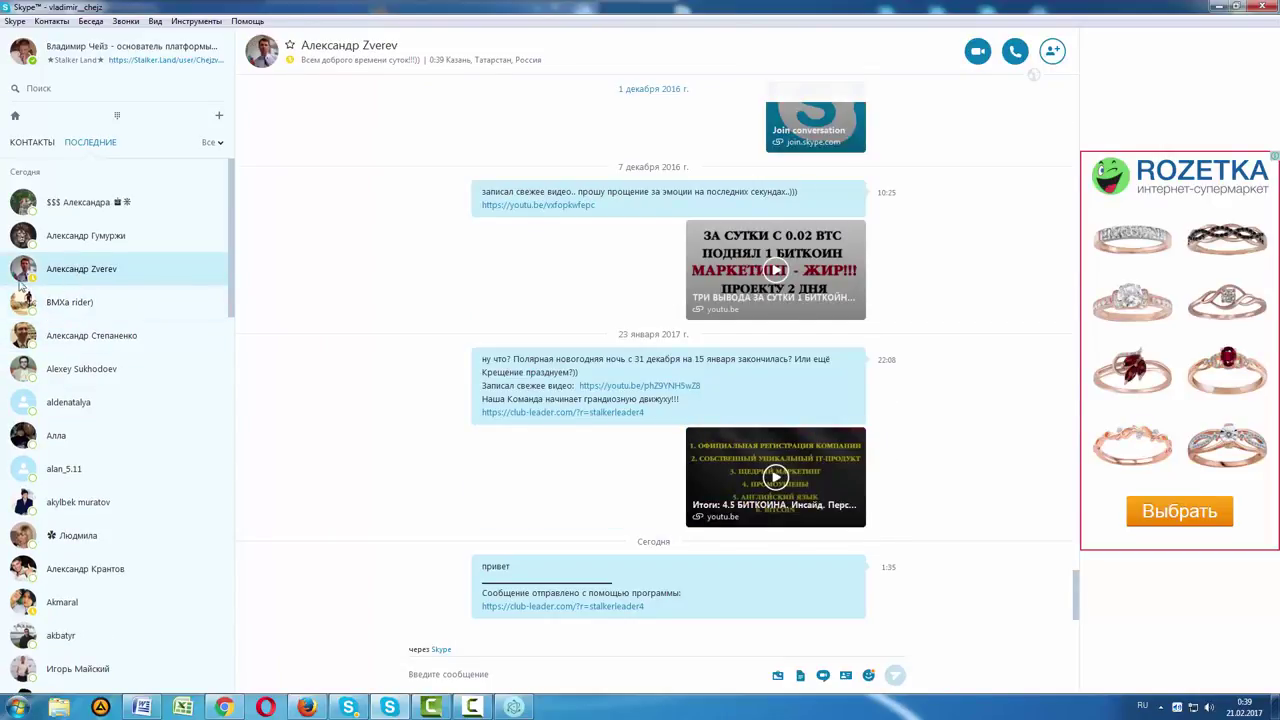
left_click(75, 270)
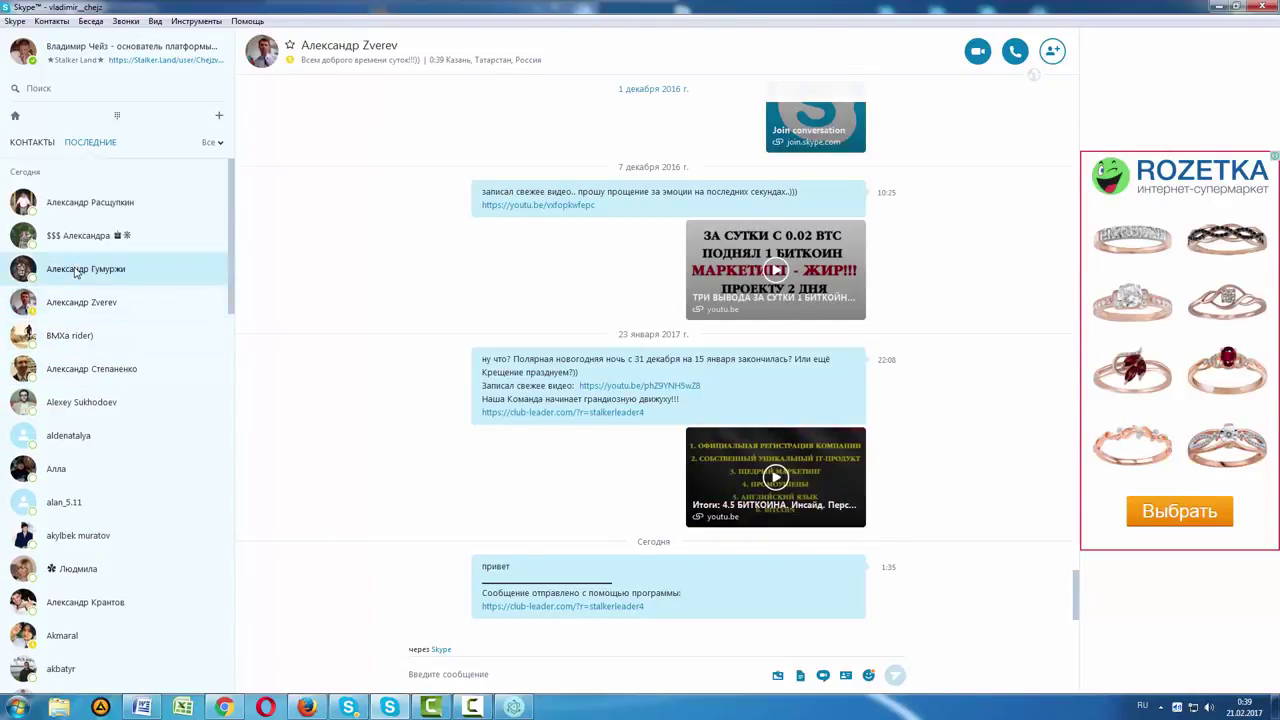
left_click(80, 238)
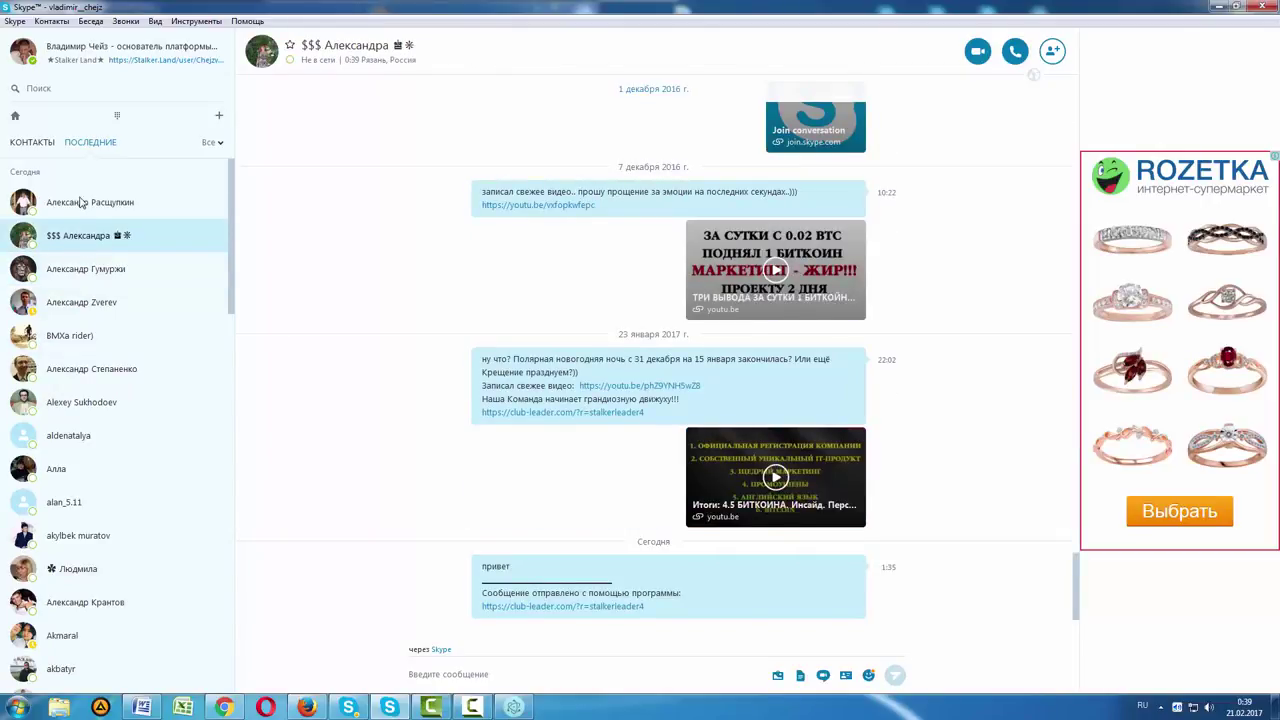
left_click(80, 205)
left_click(95, 205)
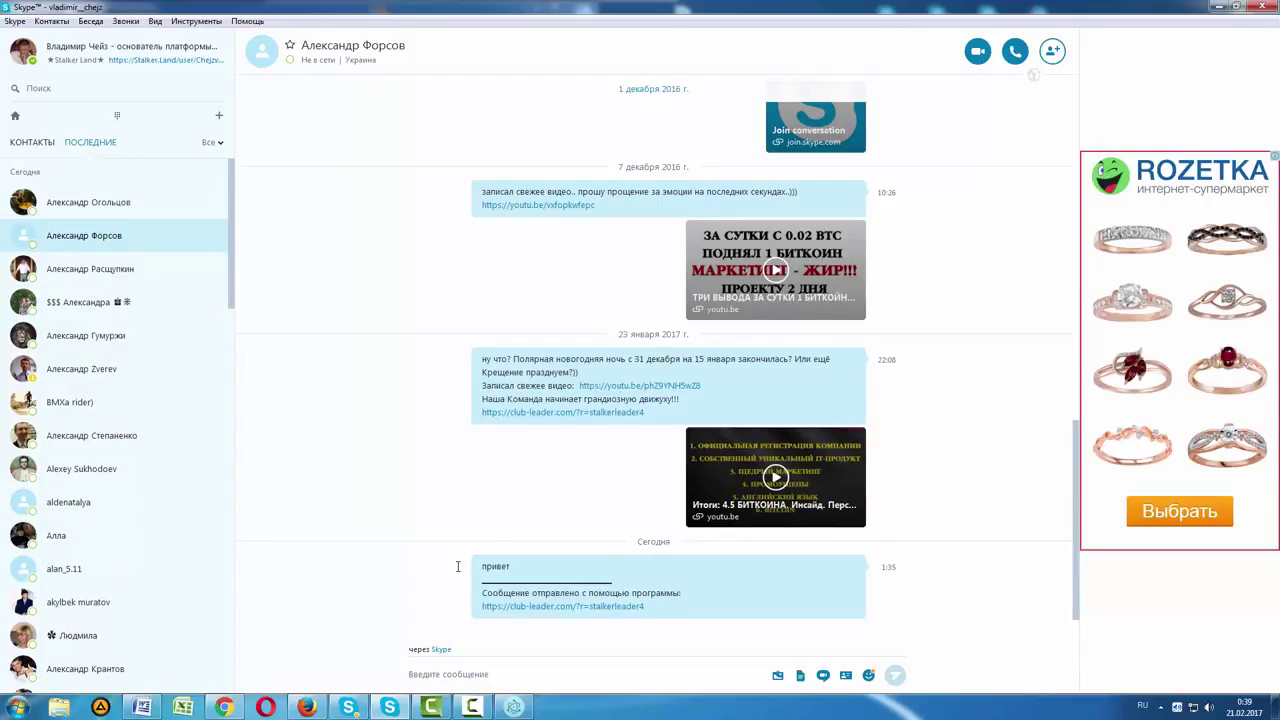
Highlight the text "привет" above the signature in the open chat, then clear the highlight.
left_click_drag(477, 567, 512, 569)
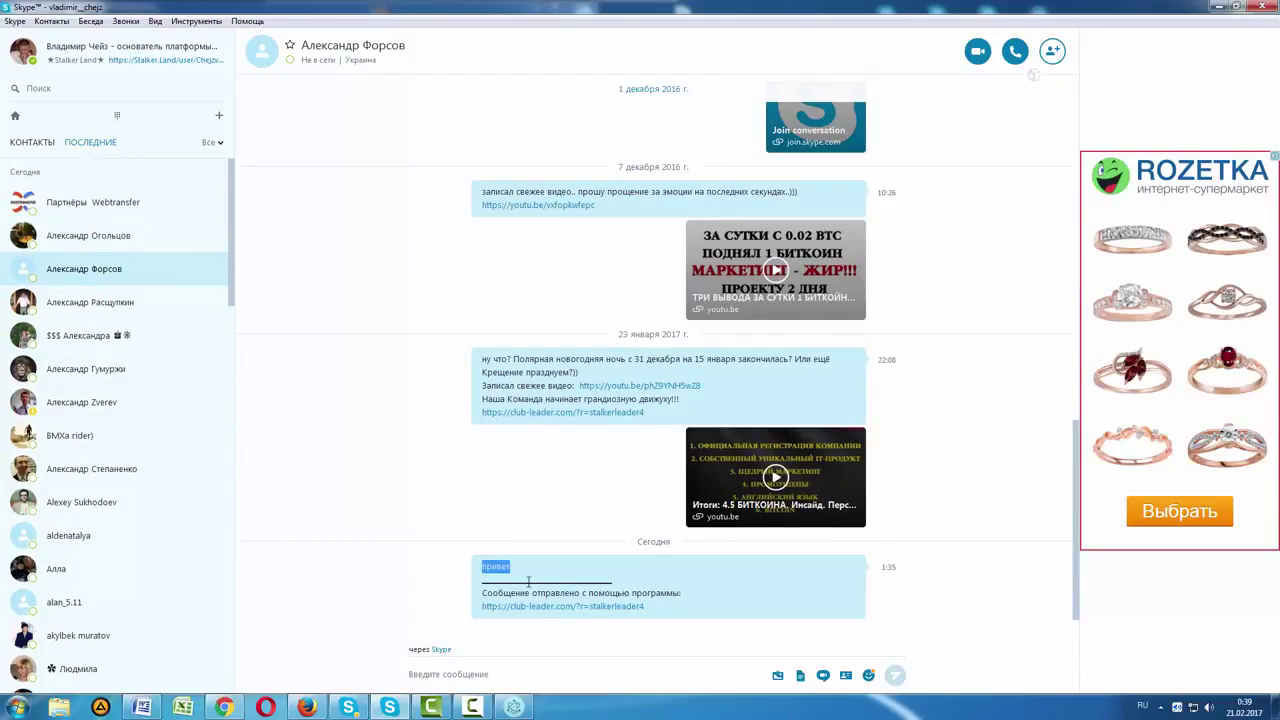
left_click(544, 568)
left_click_drag(479, 567, 556, 567)
left_click(556, 567)
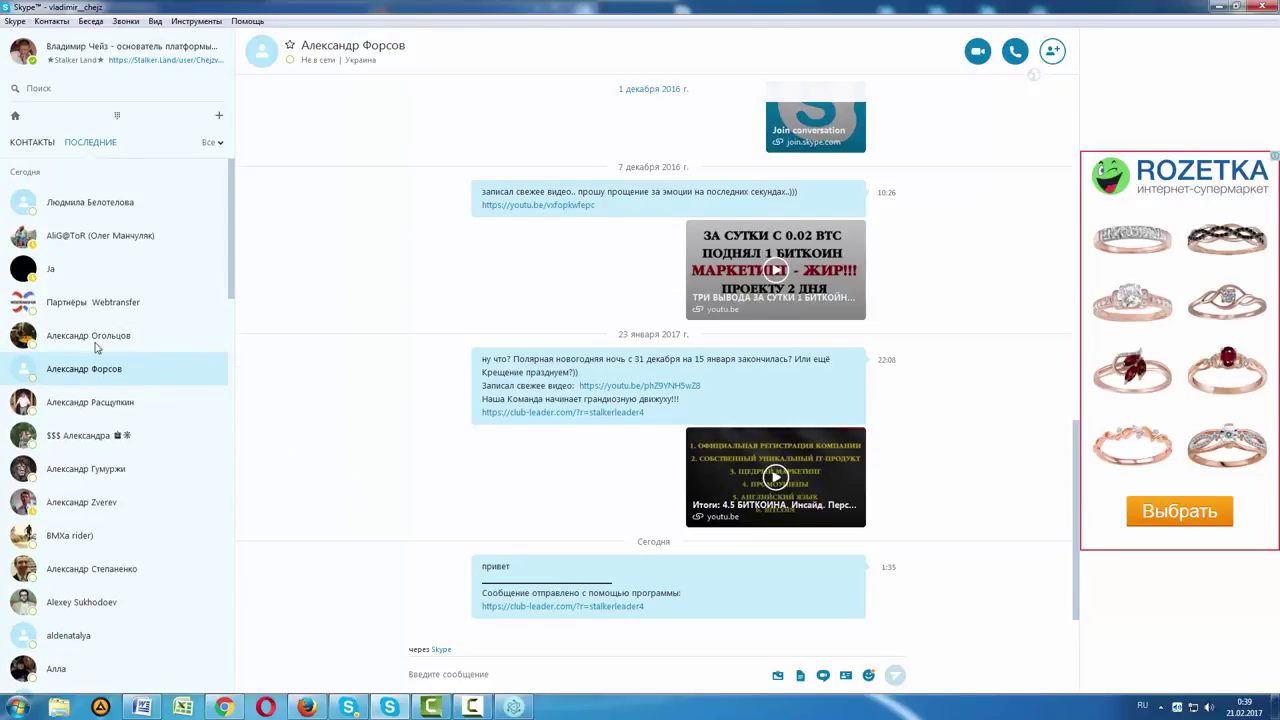
Check the newest chats added to the recent list for the mailed greeting and its signature link.
left_click(92, 340)
left_click(78, 308)
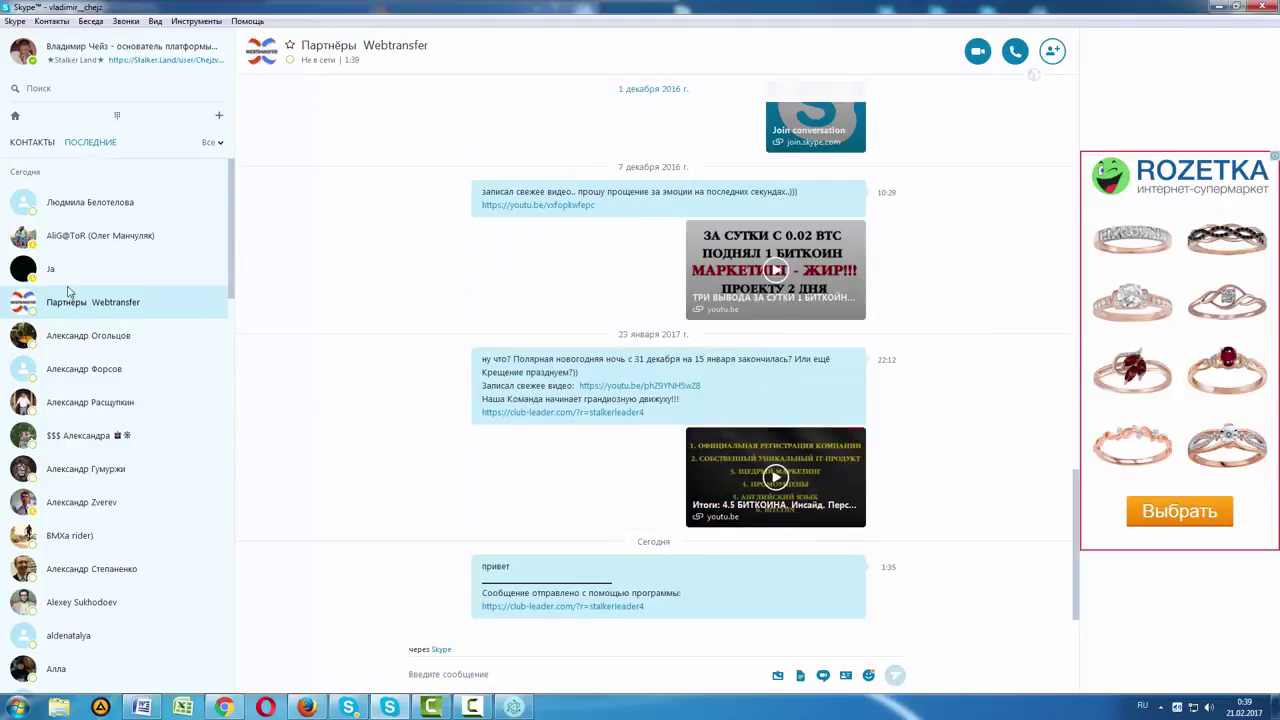
left_click(54, 279)
left_click(60, 306)
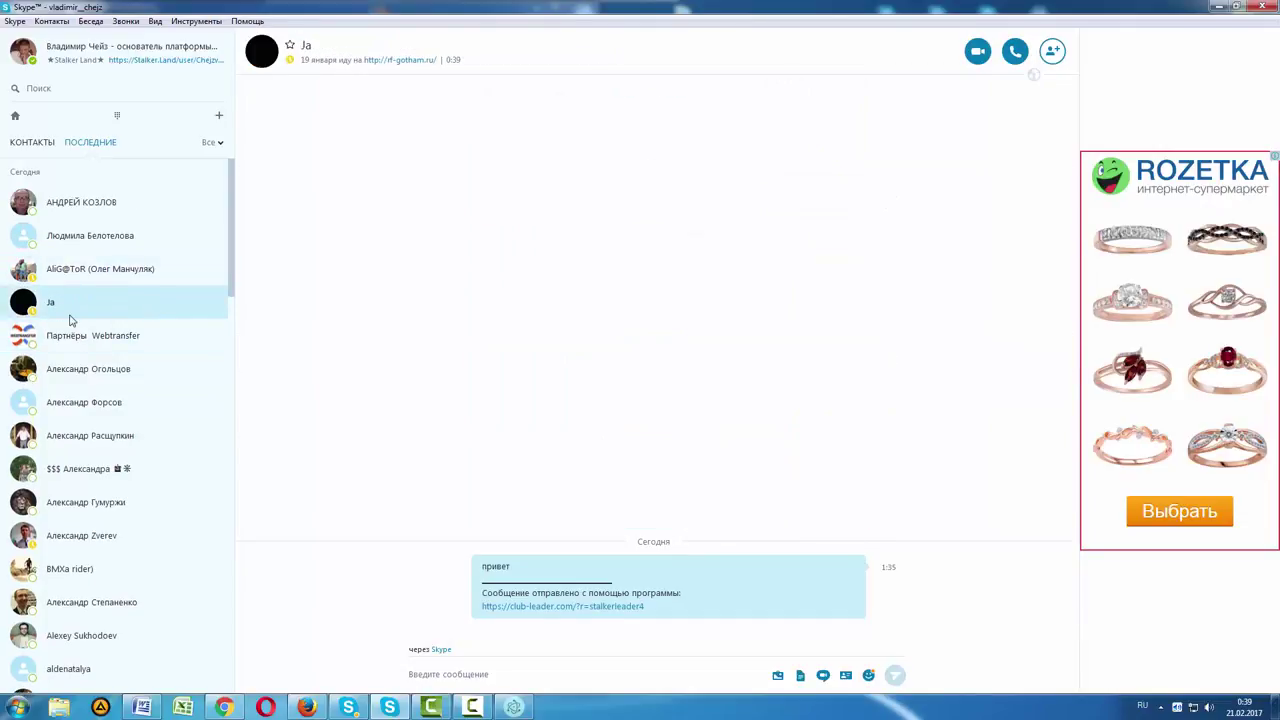
left_click(82, 270)
left_click(80, 238)
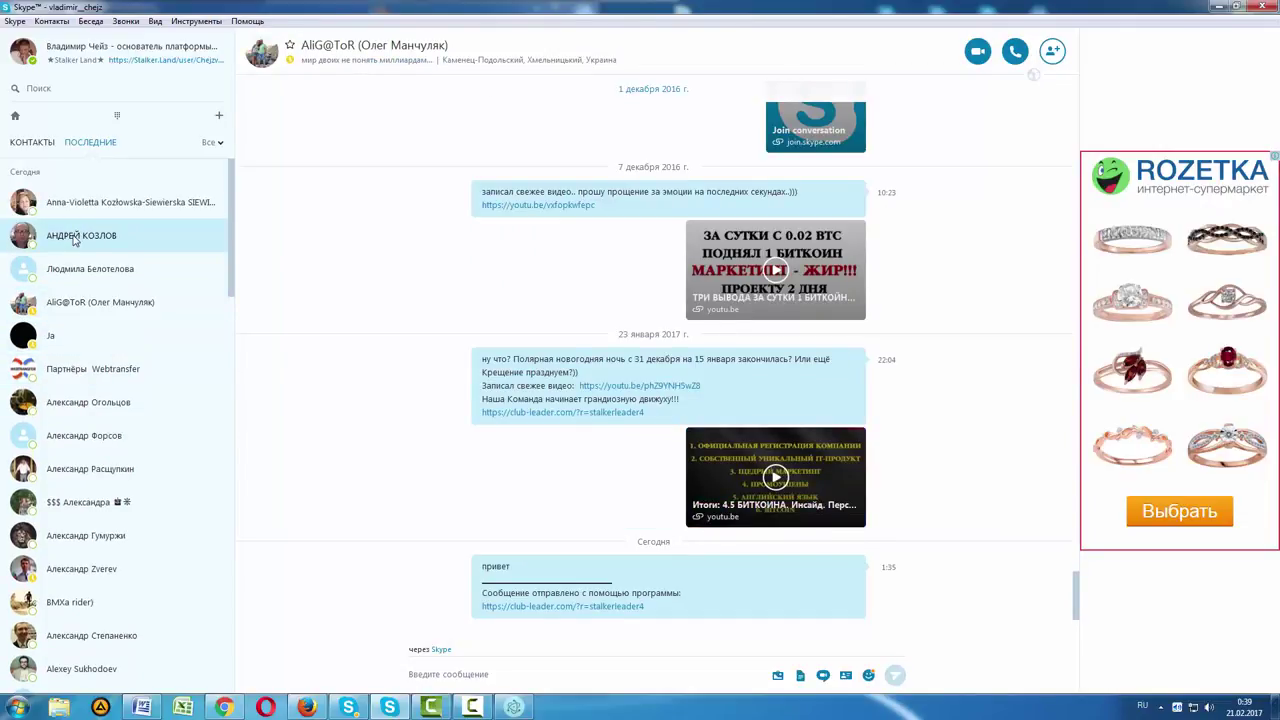
left_click(78, 204)
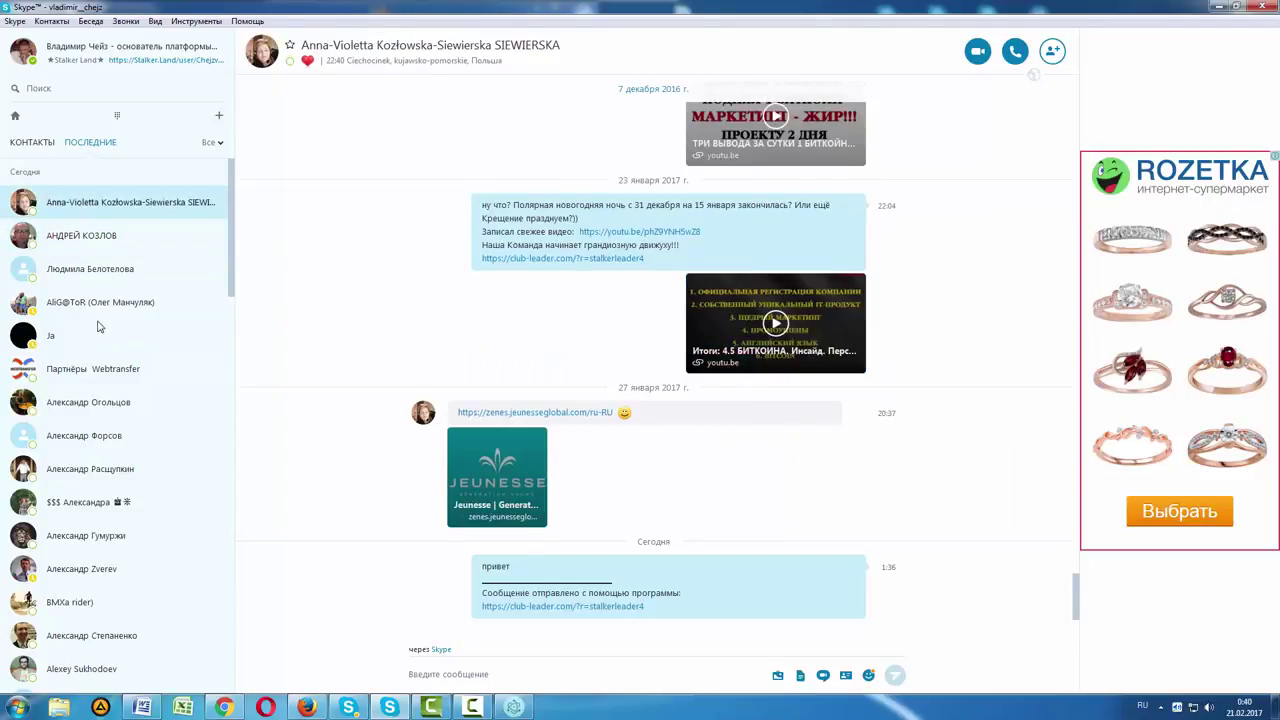
left_click(97, 330)
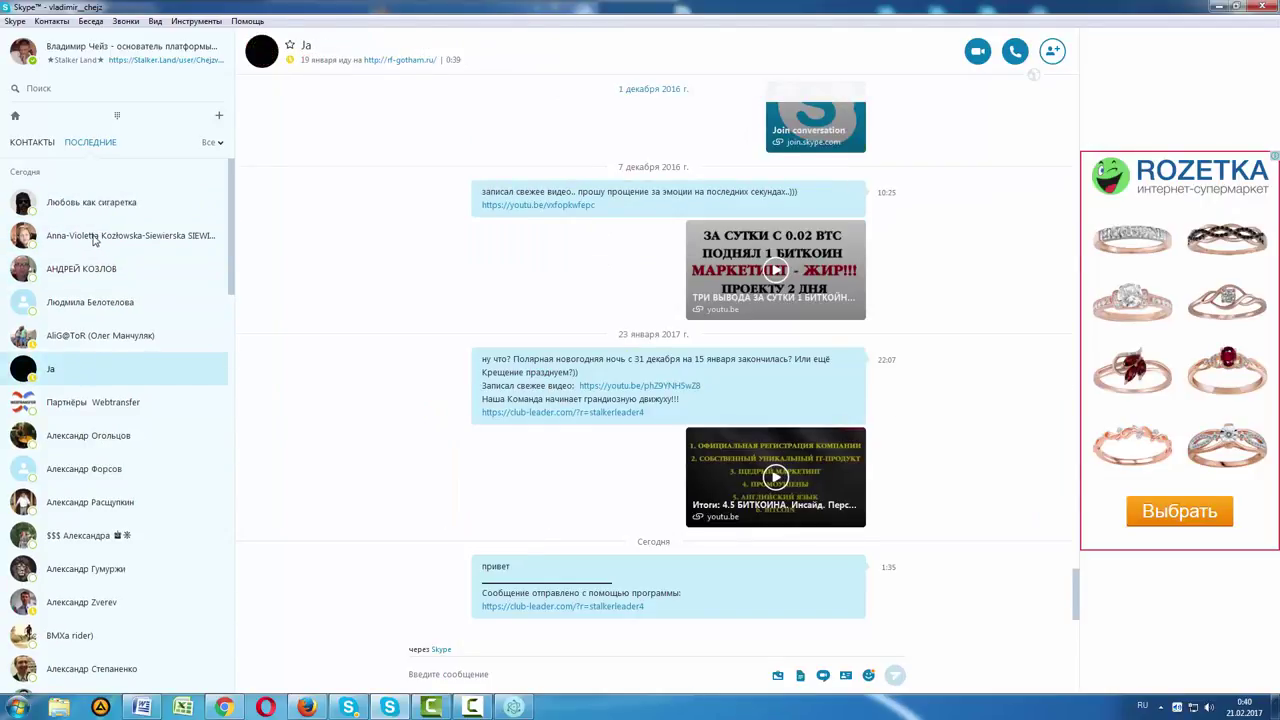
Check each newest chat appearing in the recent list for the mailed "привет" message and its sending time.
left_click(84, 206)
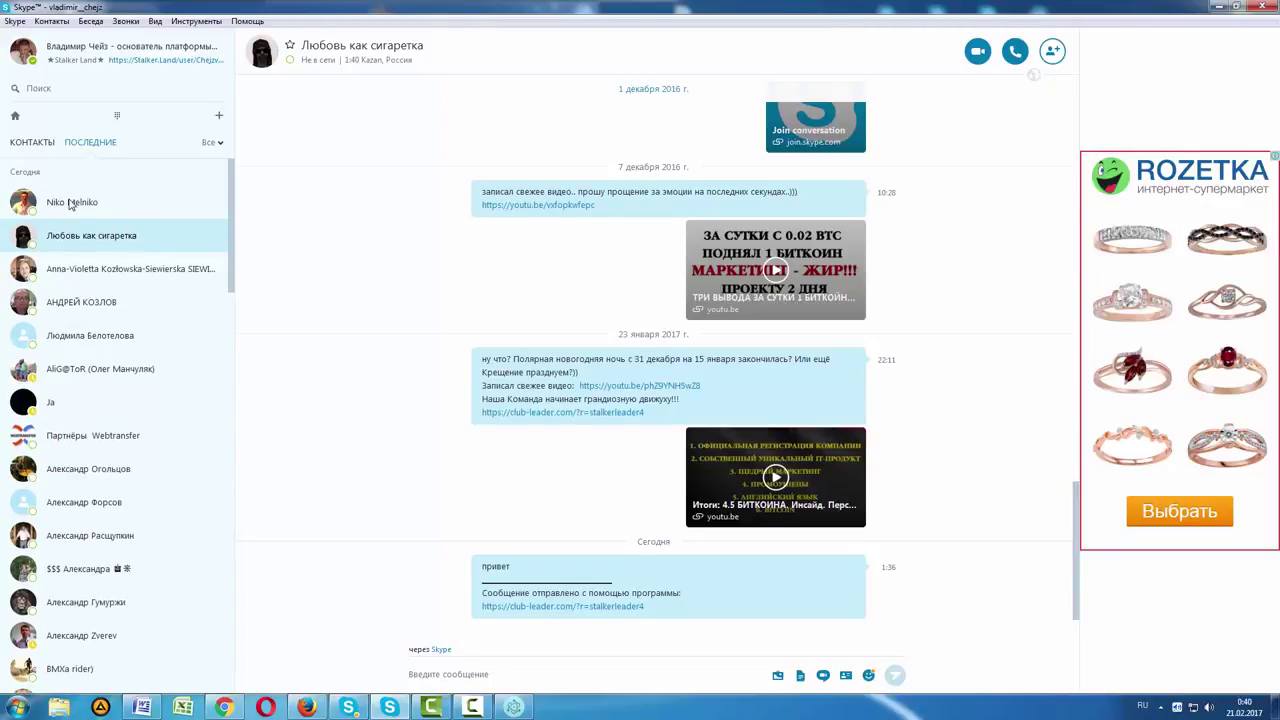
left_click(100, 213)
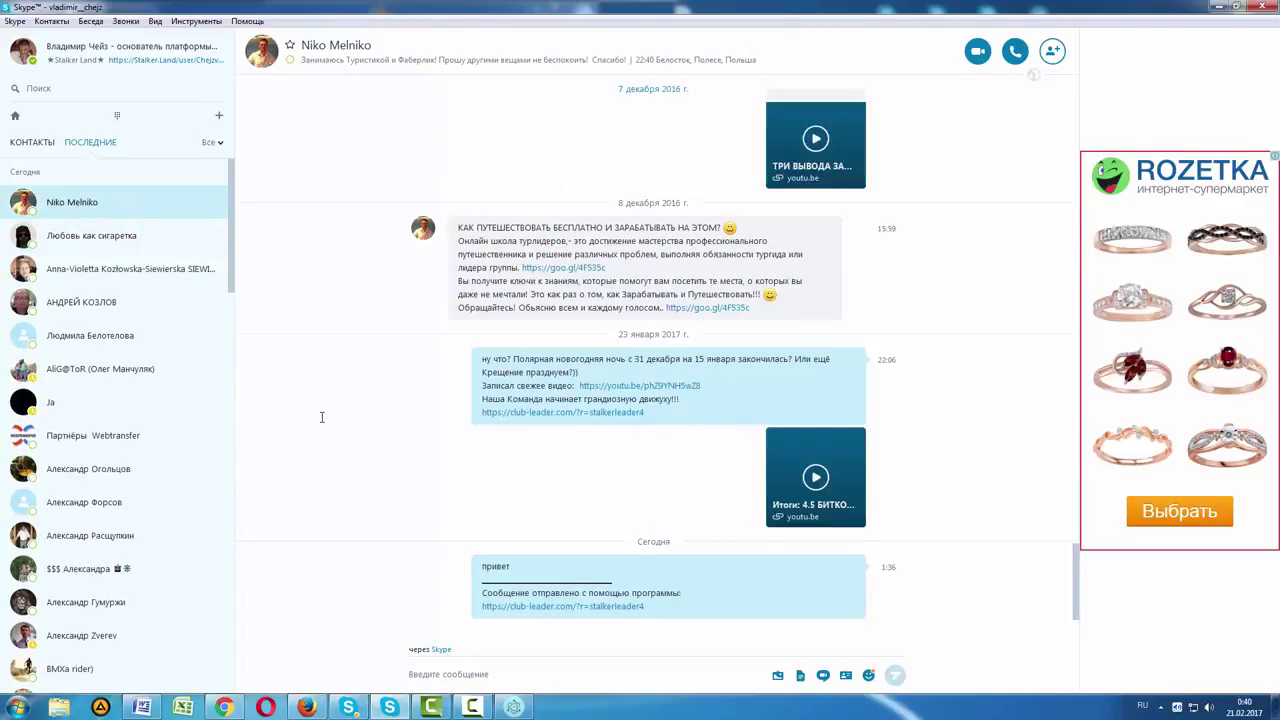
left_click(102, 204)
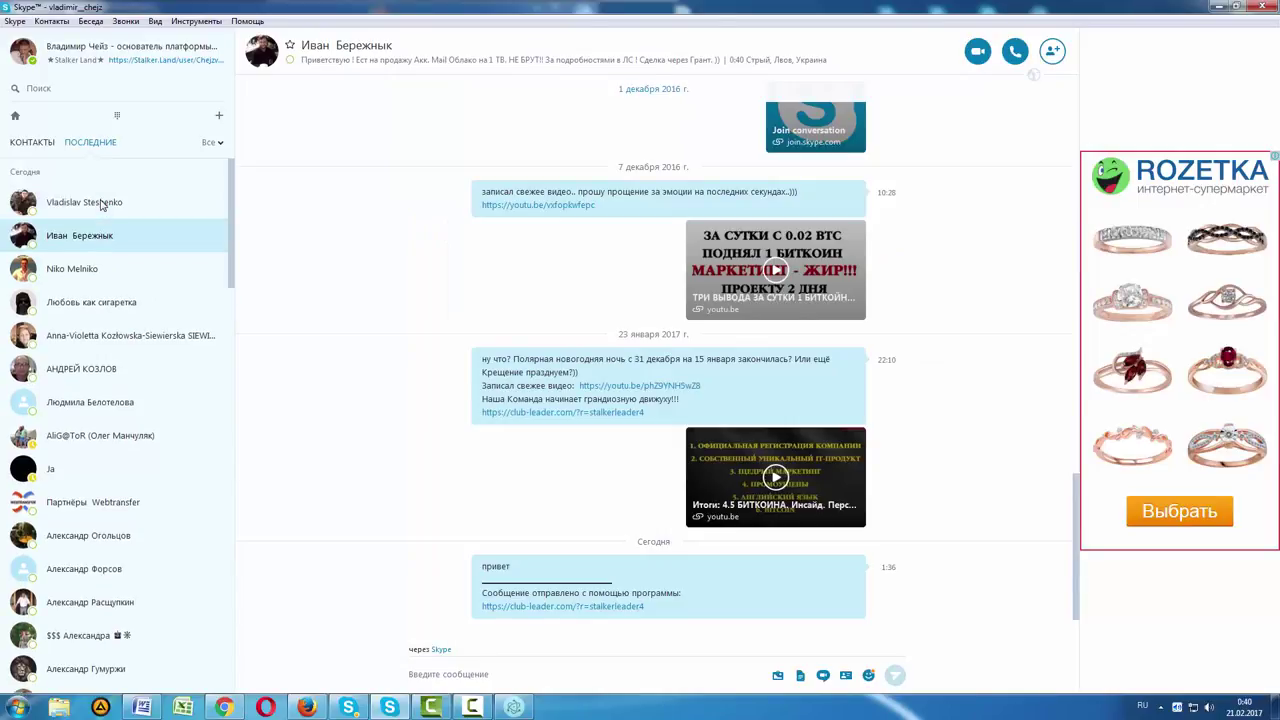
left_click(101, 204)
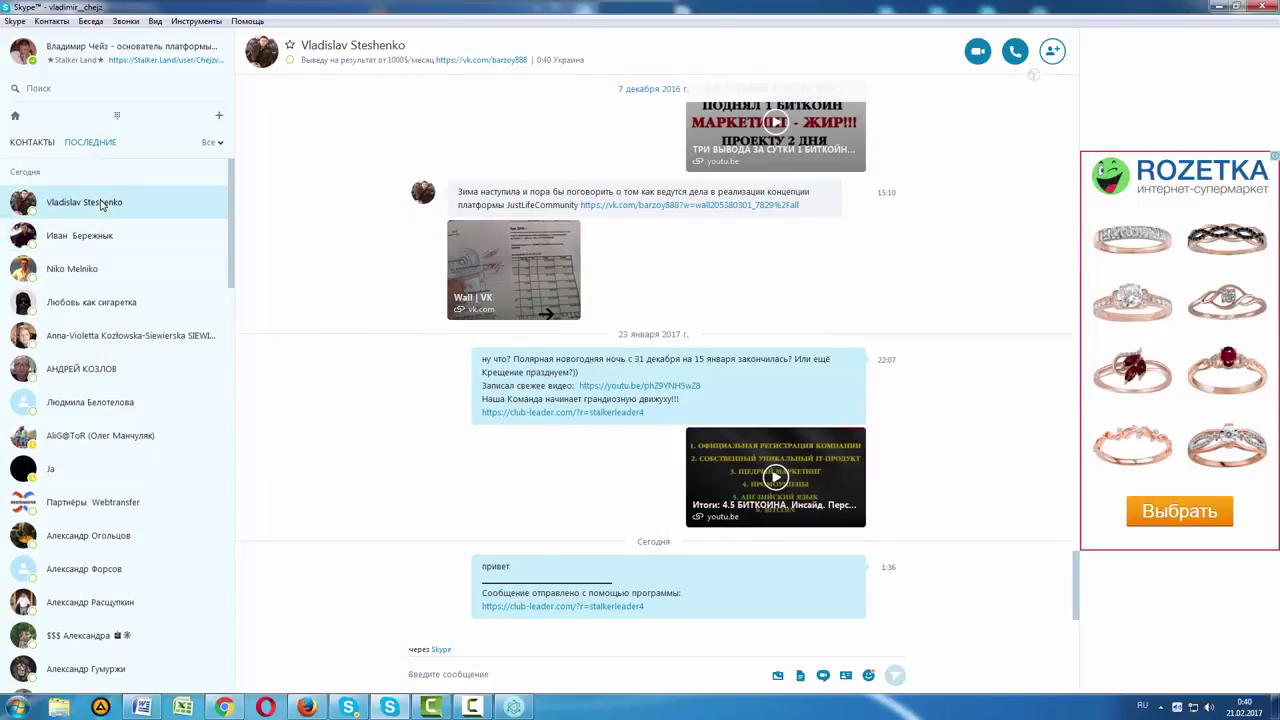
left_click(100, 204)
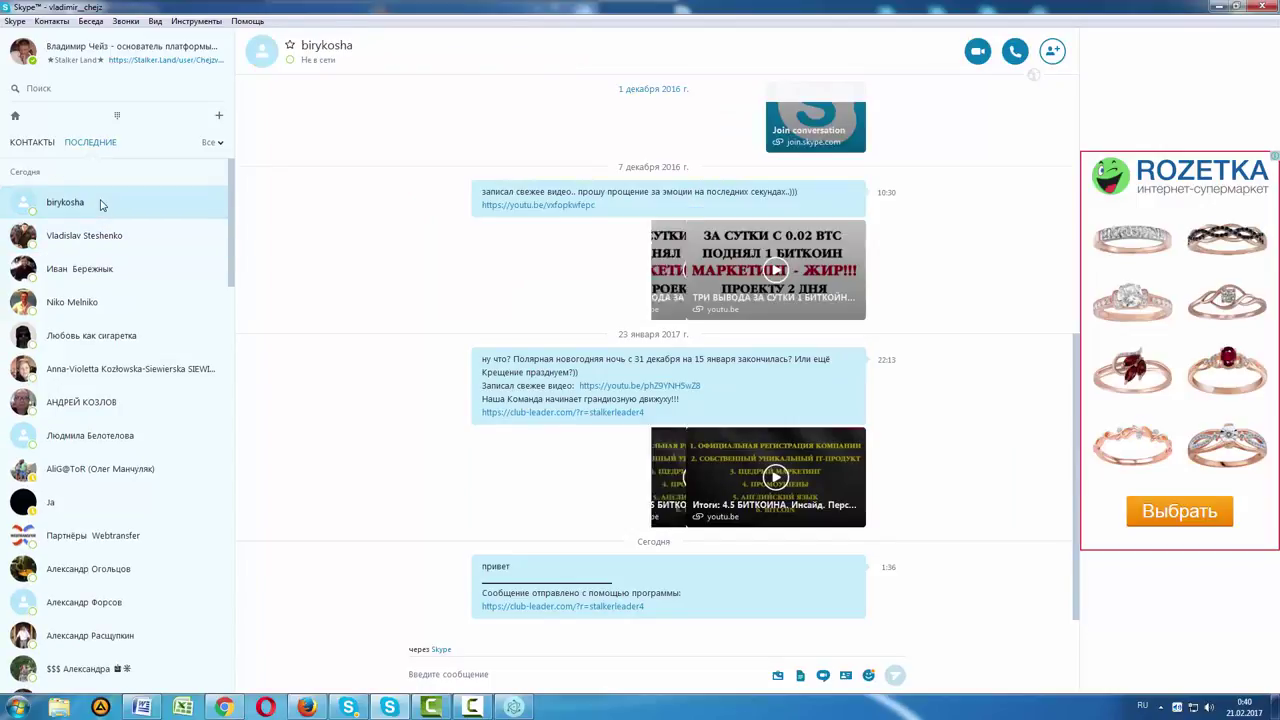
Bring up the second account's Skype window, place the cursor in the MLBot support chat's message field, and minimize the window.
left_click(348, 707)
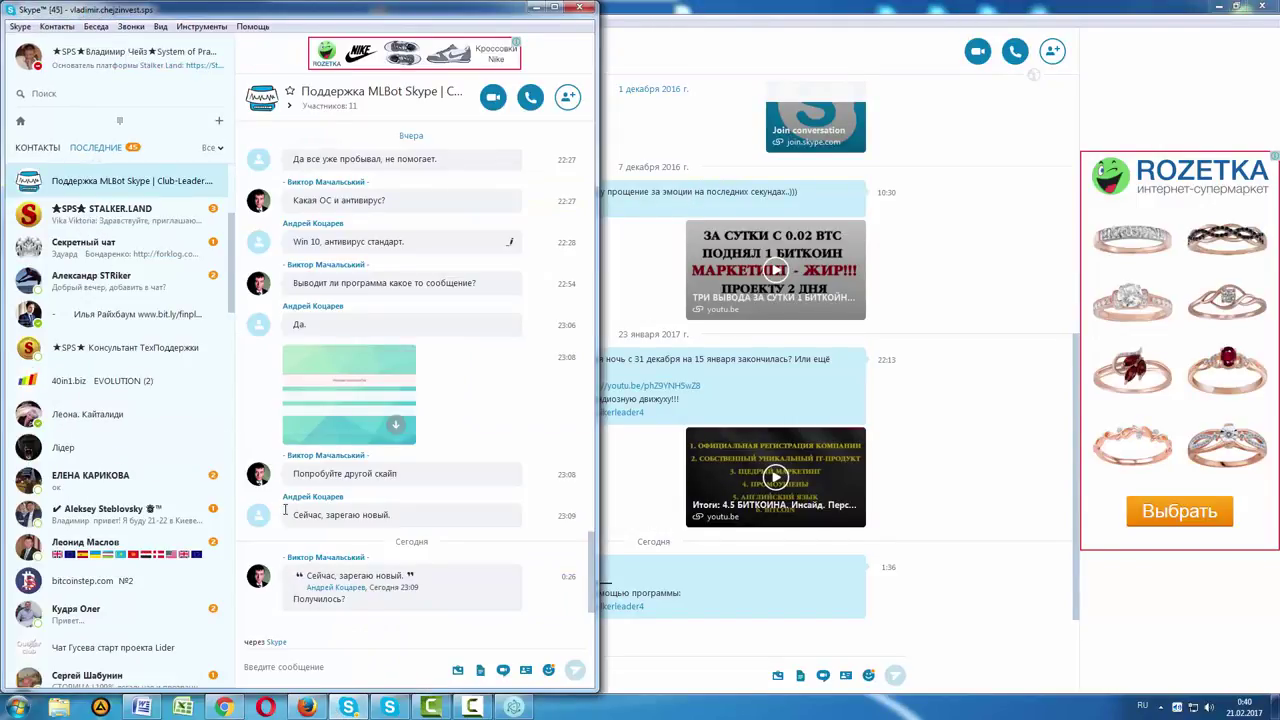
left_click(305, 666)
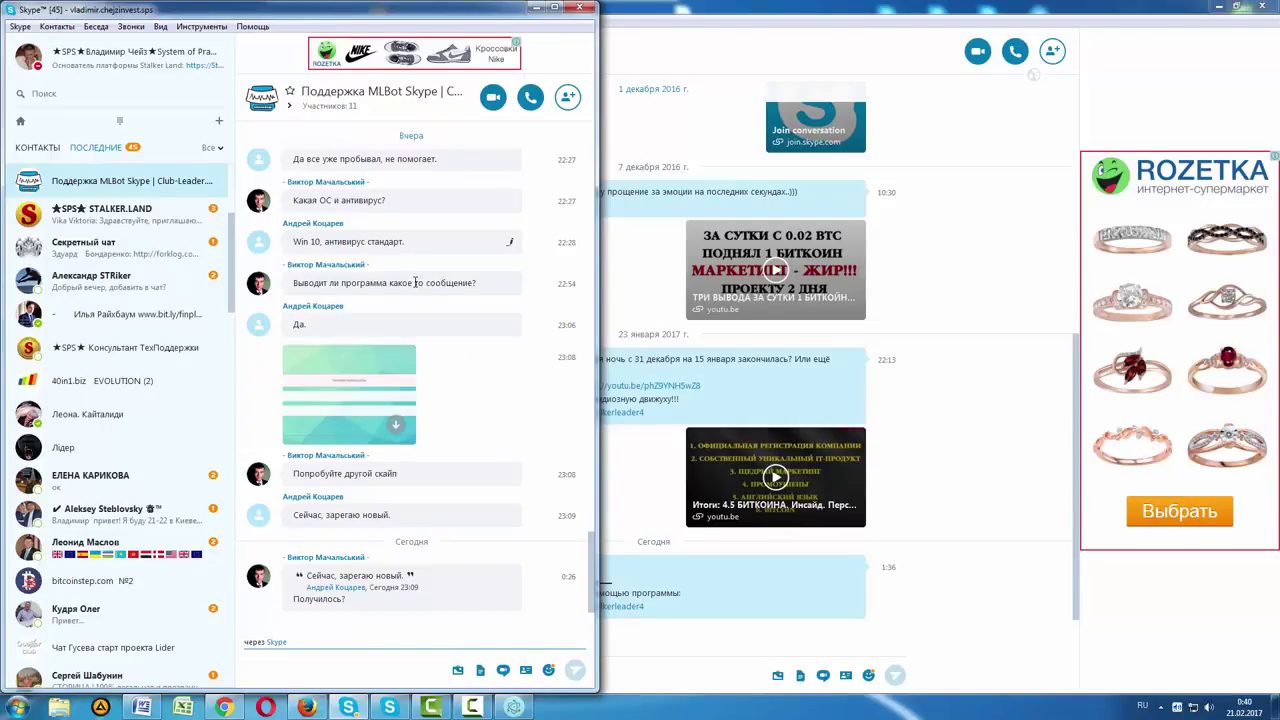
left_click(535, 8)
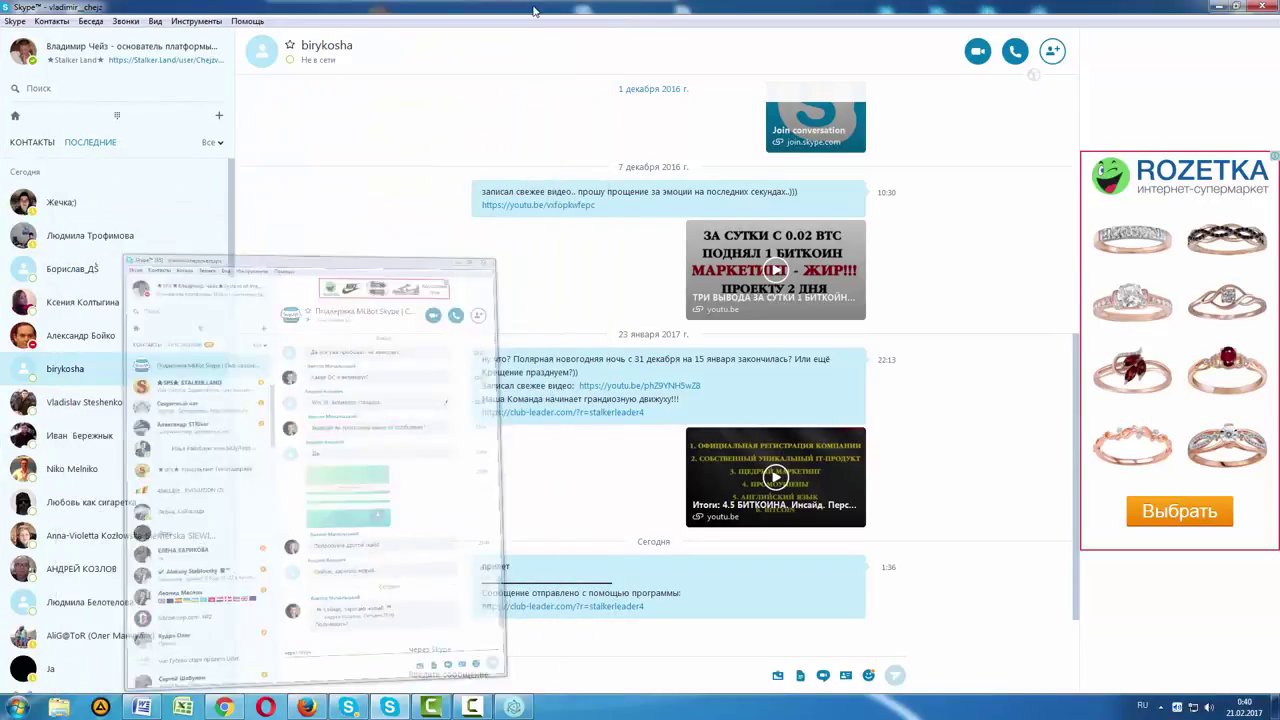
Send the random test text "авповарпопалпонгдлб" in the sending account's open chat while the mailing runs.
left_click(524, 677)
type("авловарпопалпонгдб")
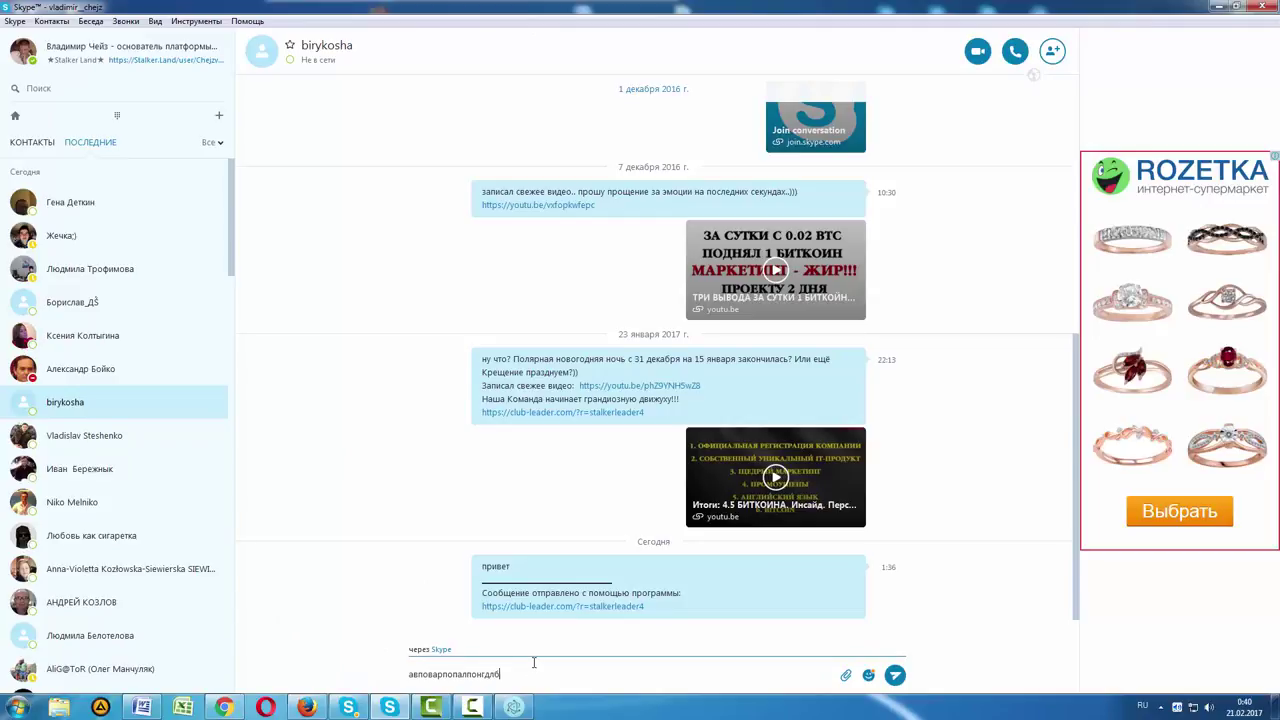
key("Return")
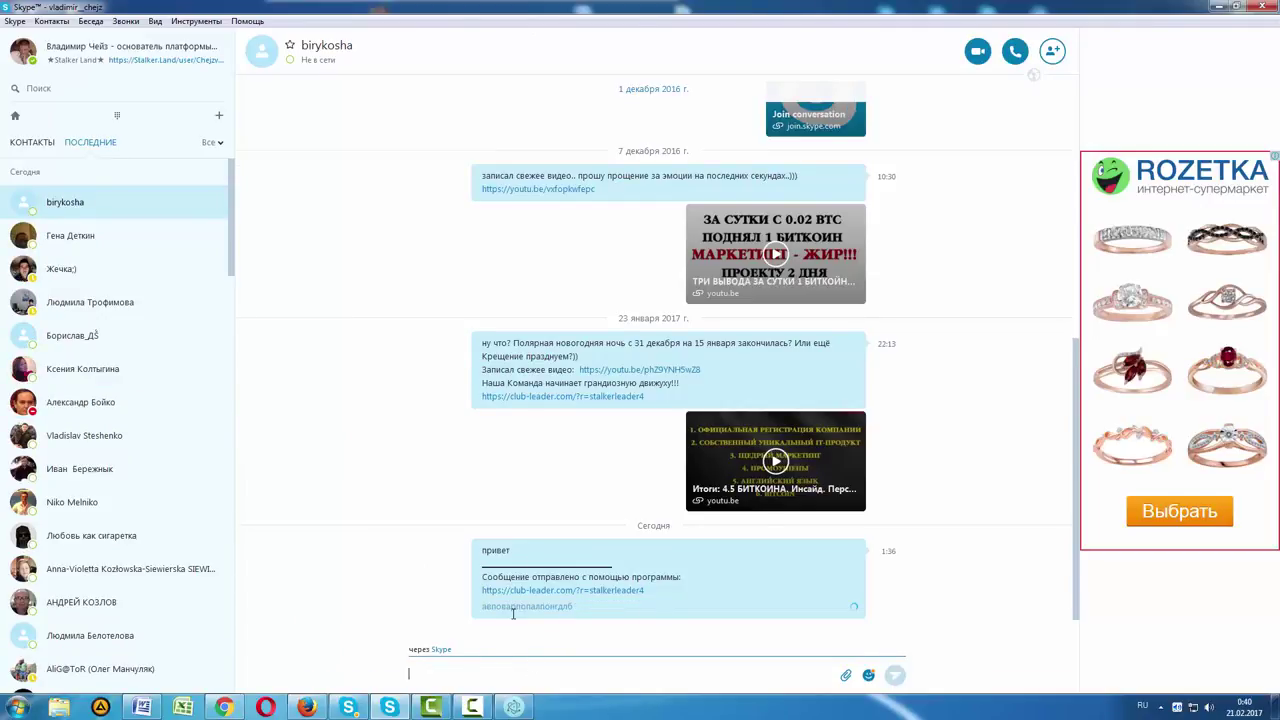
left_click(382, 517)
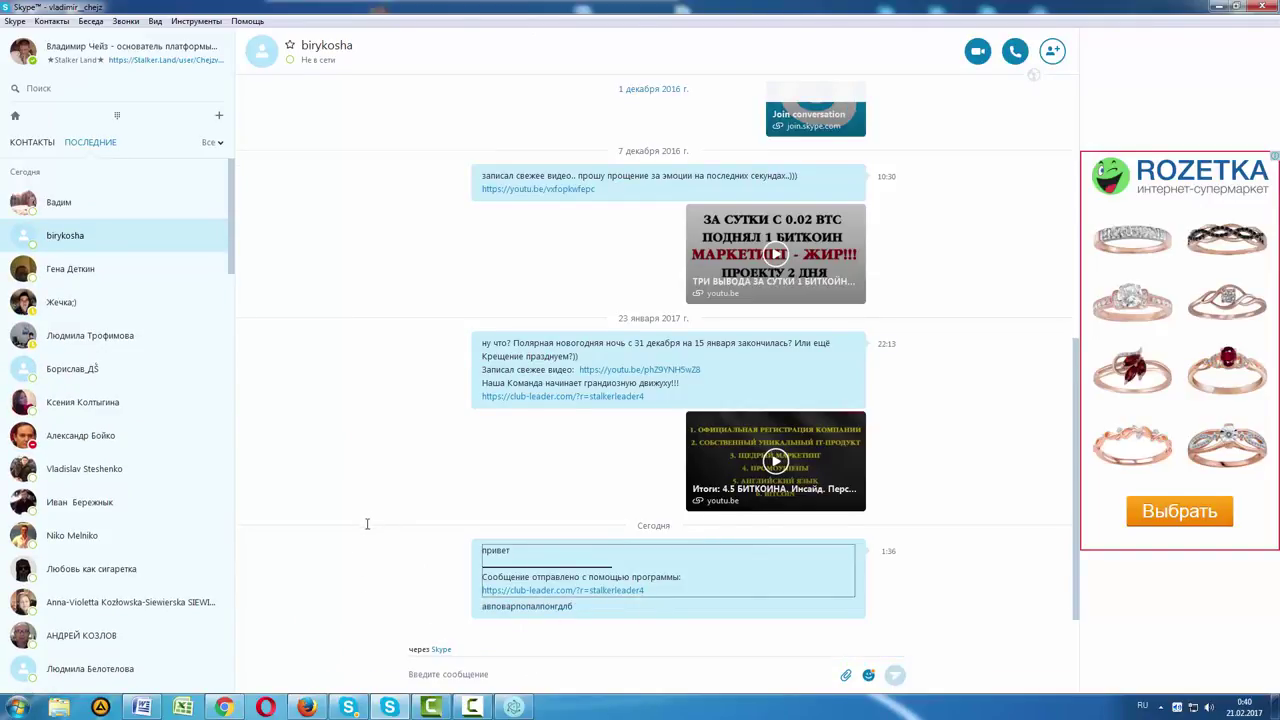
Compare the neighbouring recent chats with the one that received the manual test text.
left_click(60, 212)
left_click(70, 245)
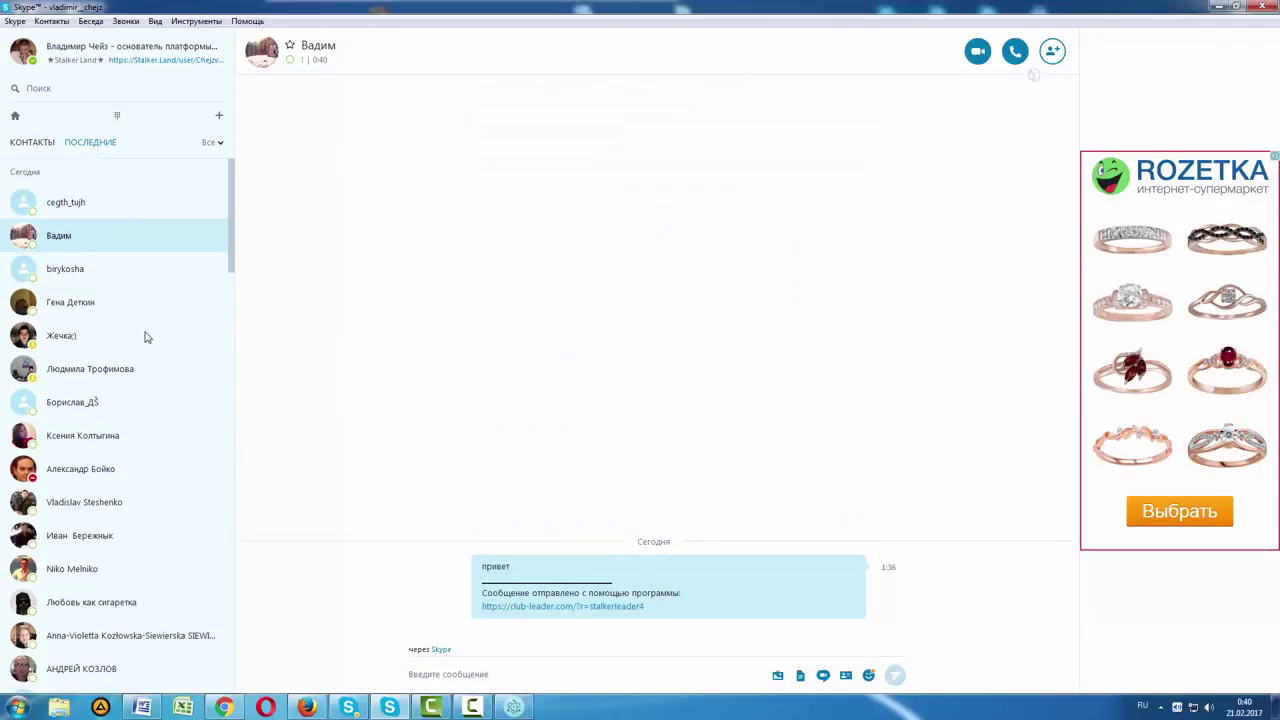
left_click(74, 272)
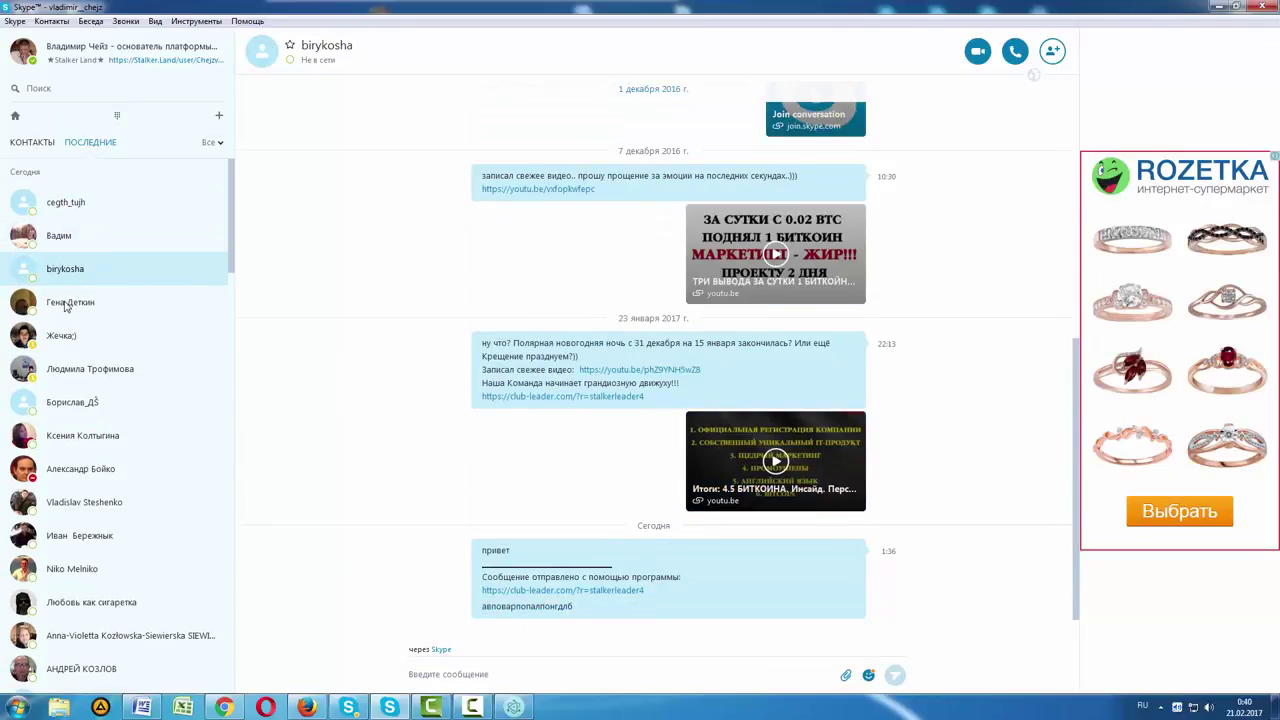
left_click(80, 343)
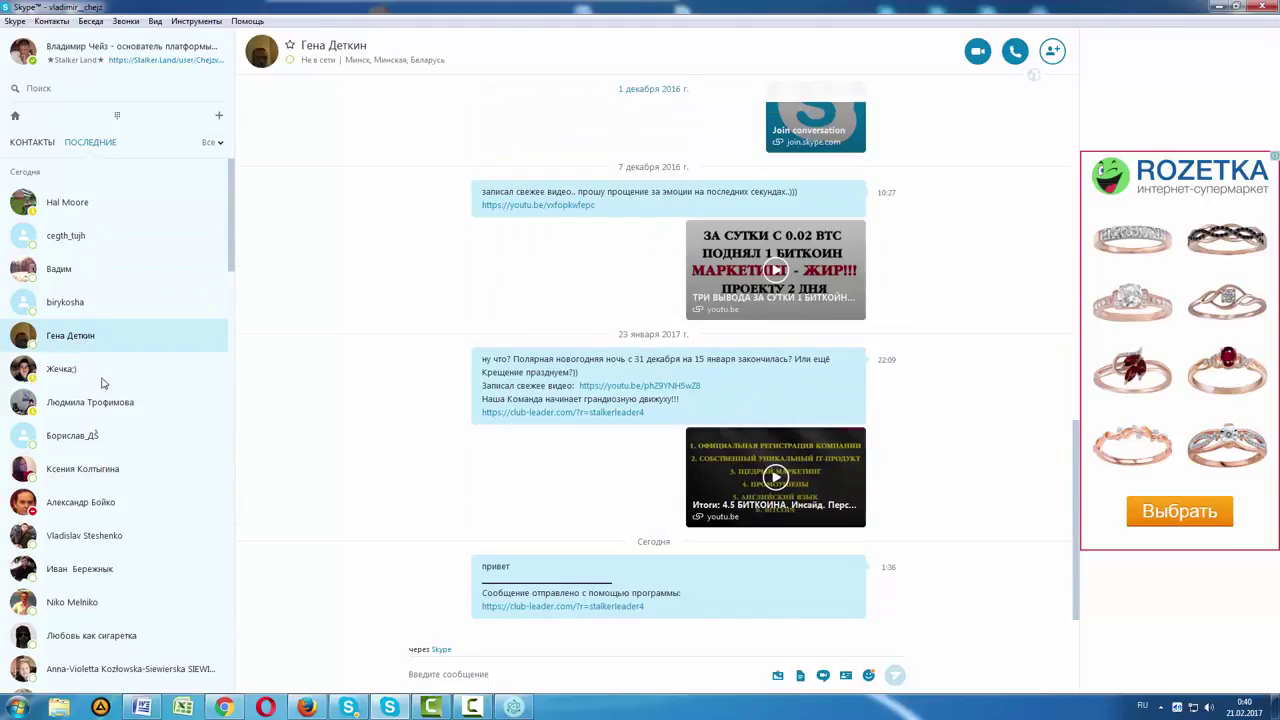
Reopen the chat containing the random test text and delete that message.
left_click(68, 306)
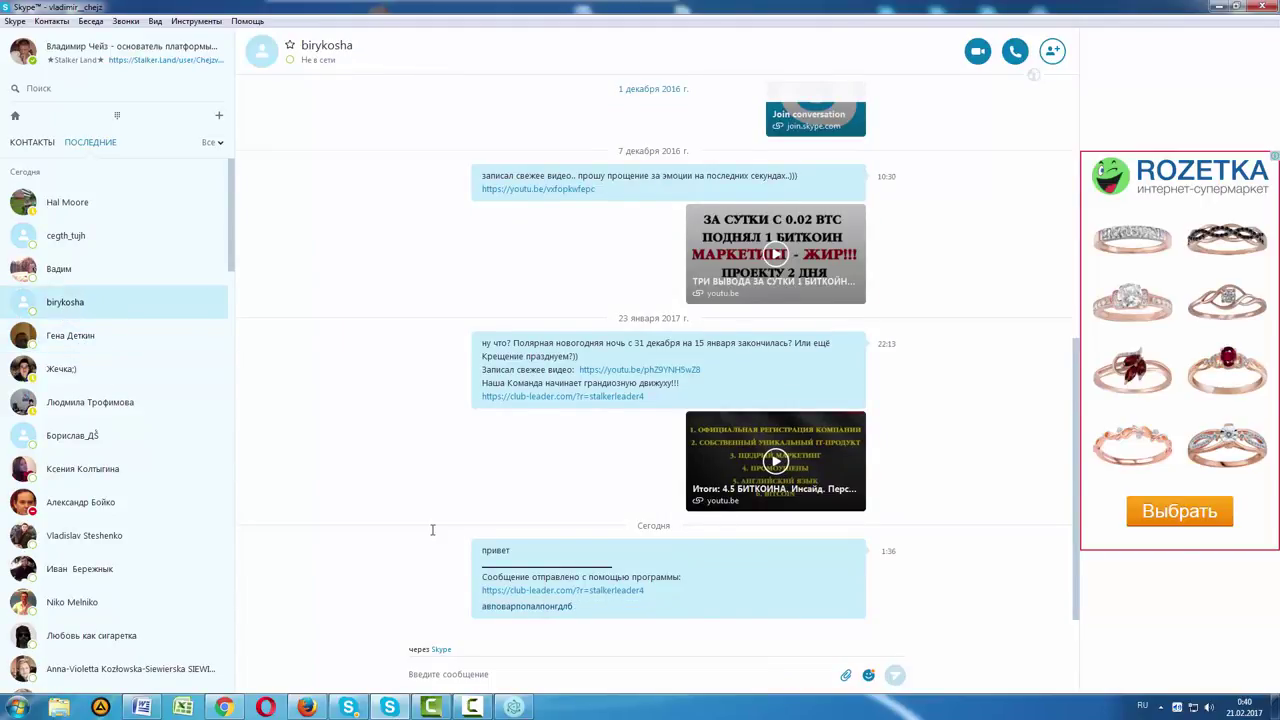
right_click(534, 606)
left_click(556, 584)
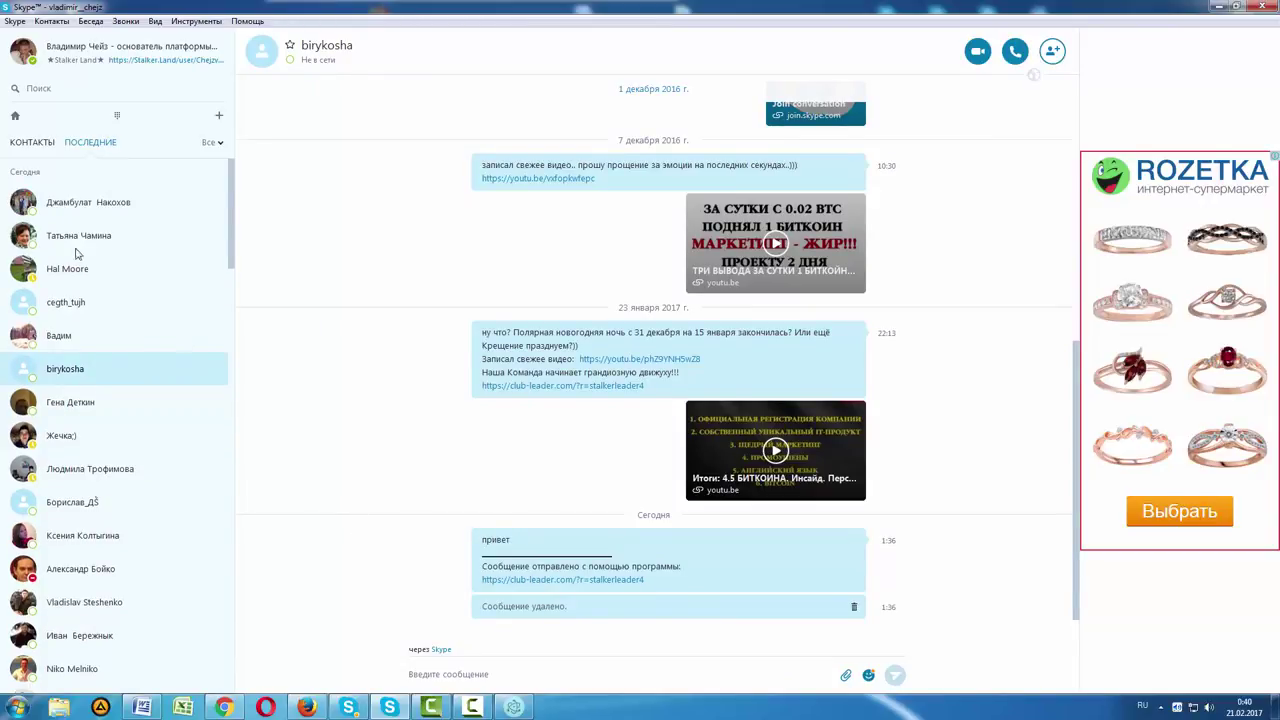
Inspect the mailed greeting in the three most recent recipients' chats.
left_click(72, 210)
left_click(81, 241)
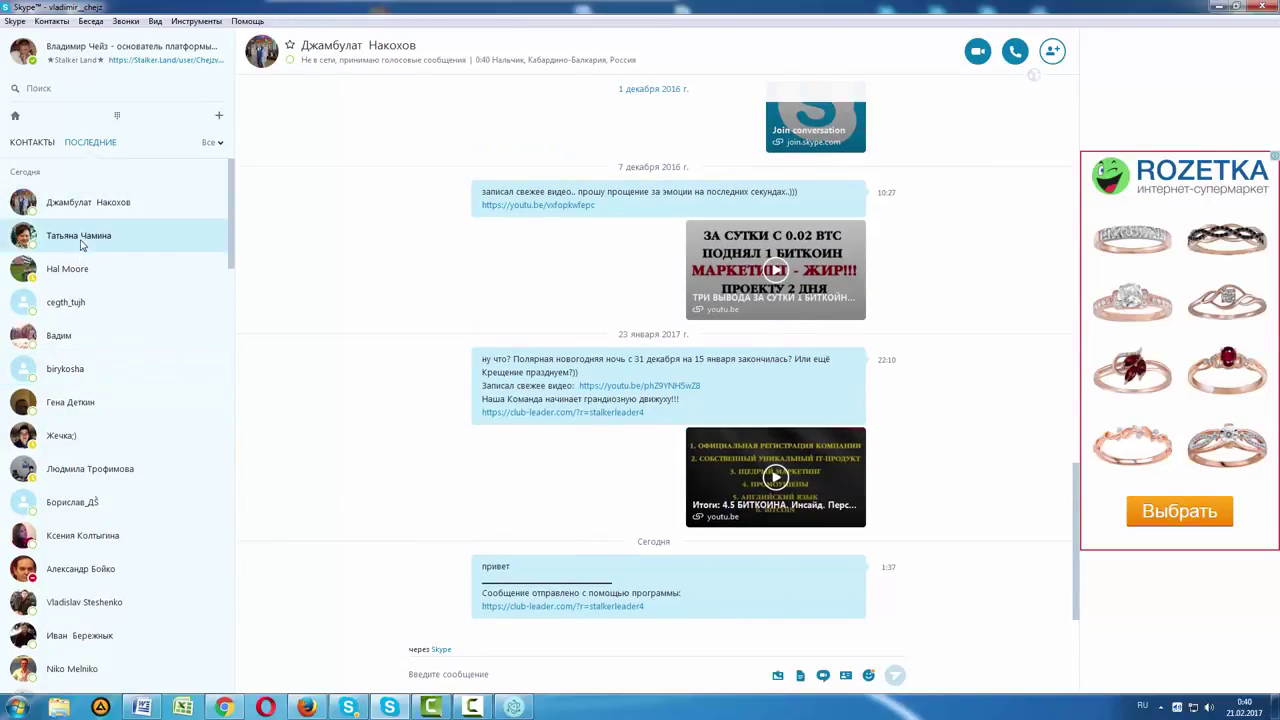
left_click(72, 205)
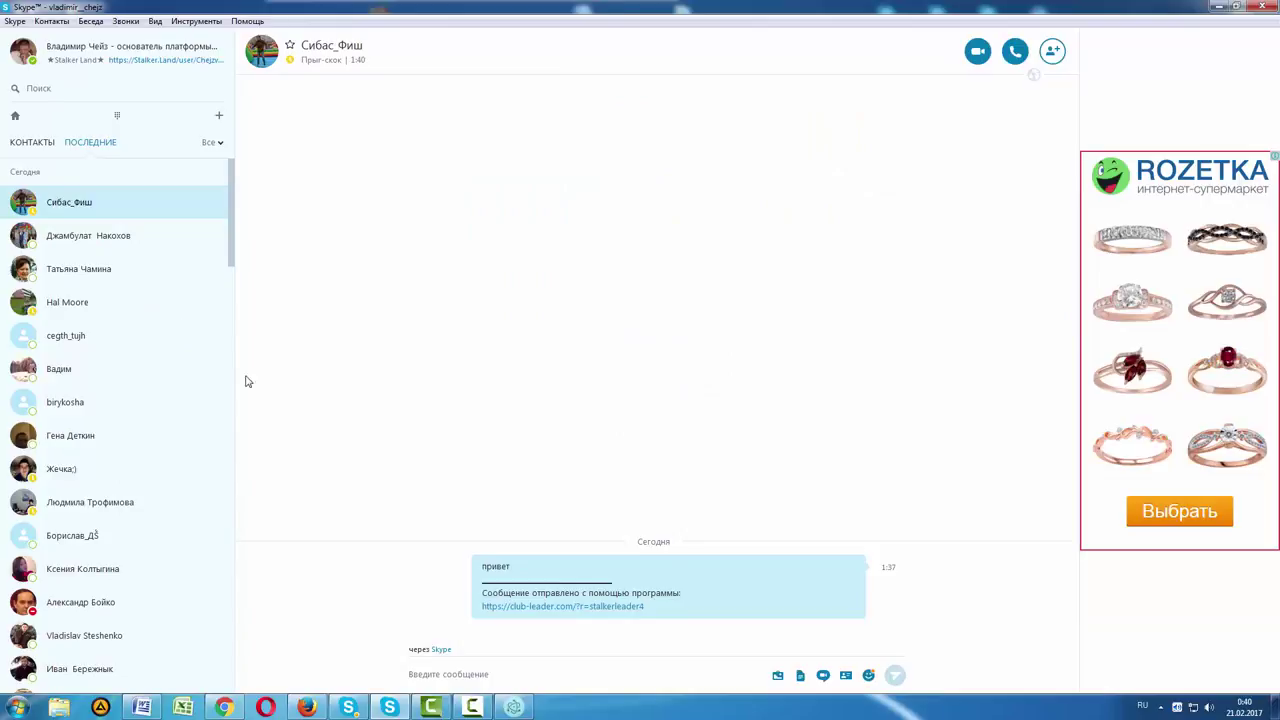
Restore the Skype window to its smaller size and check the mailed message in newly added recipients' chats.
left_click(1237, 6)
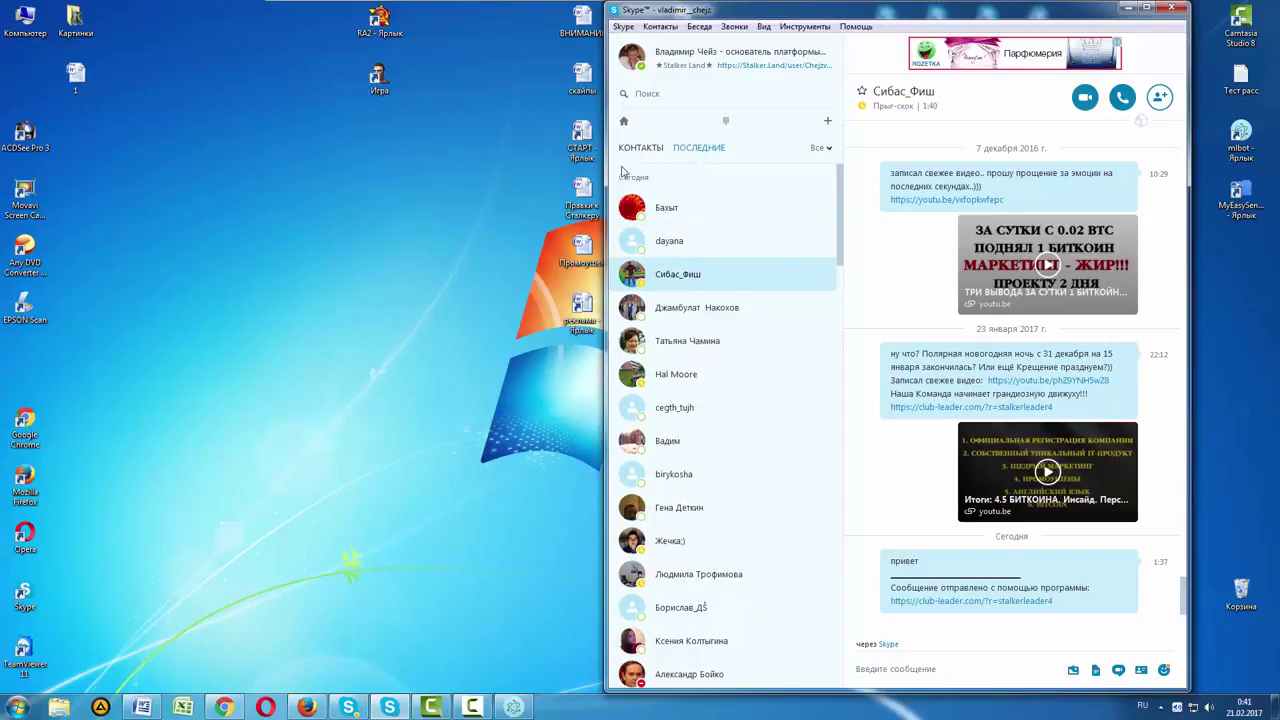
left_click(678, 246)
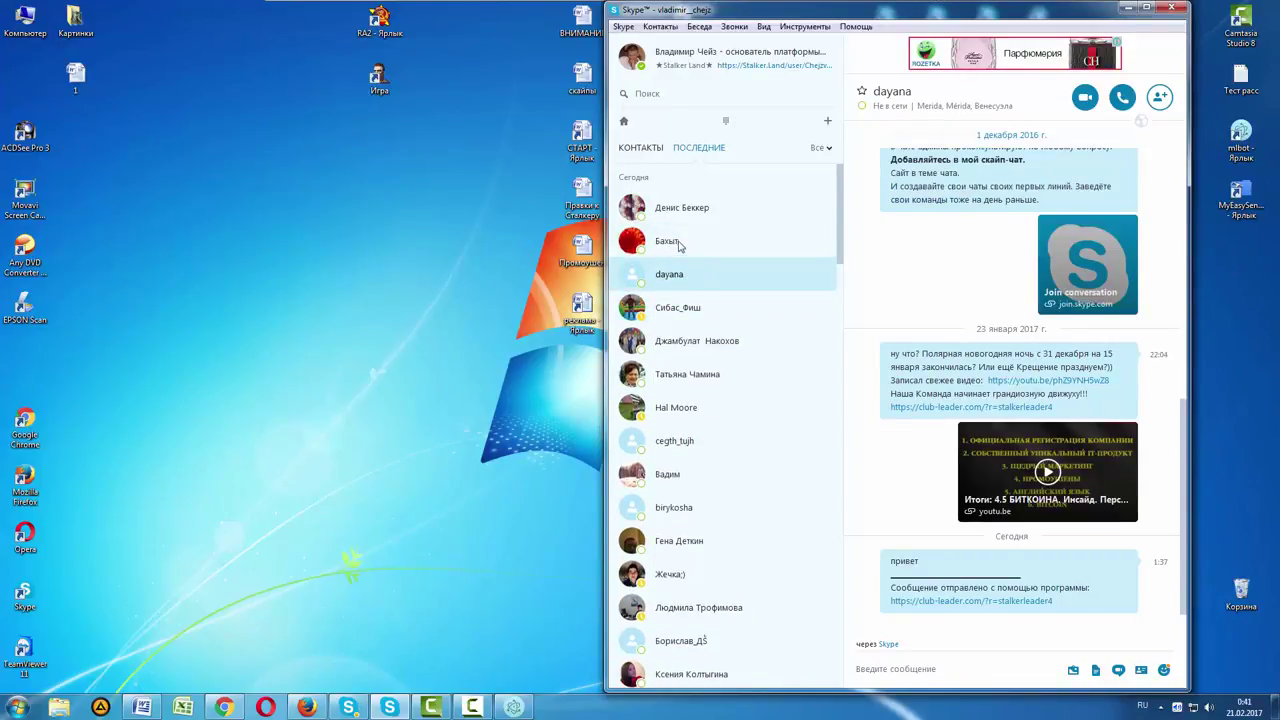
left_click(680, 245)
left_click(694, 210)
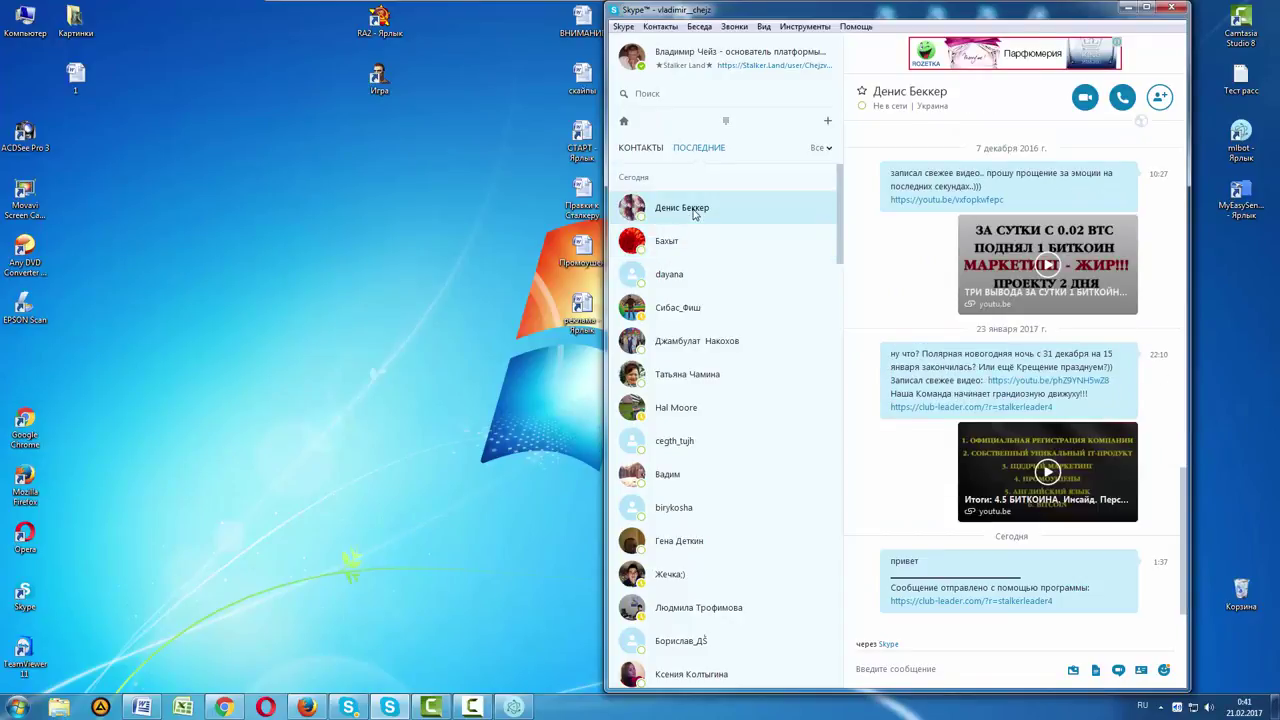
left_click(694, 210)
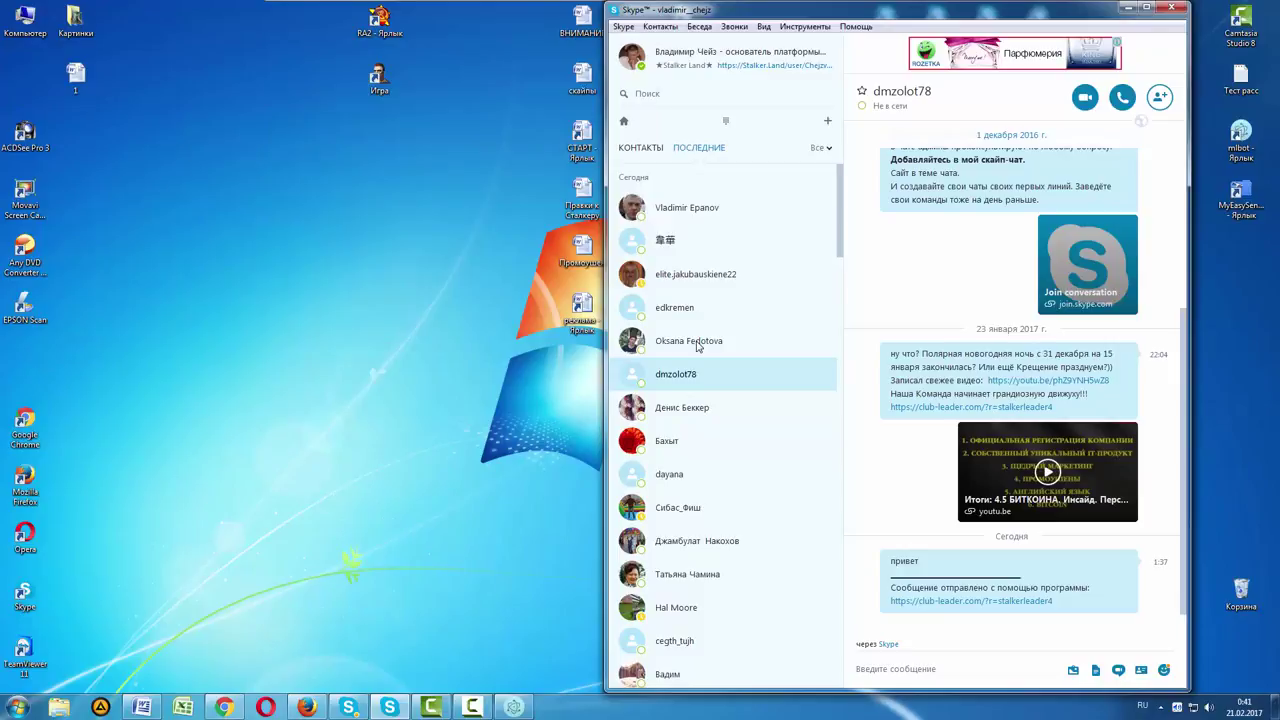
Bring up MLBot to check the mailing's progress until it ends, and return to the sending account's Skype window.
left_click(513, 707)
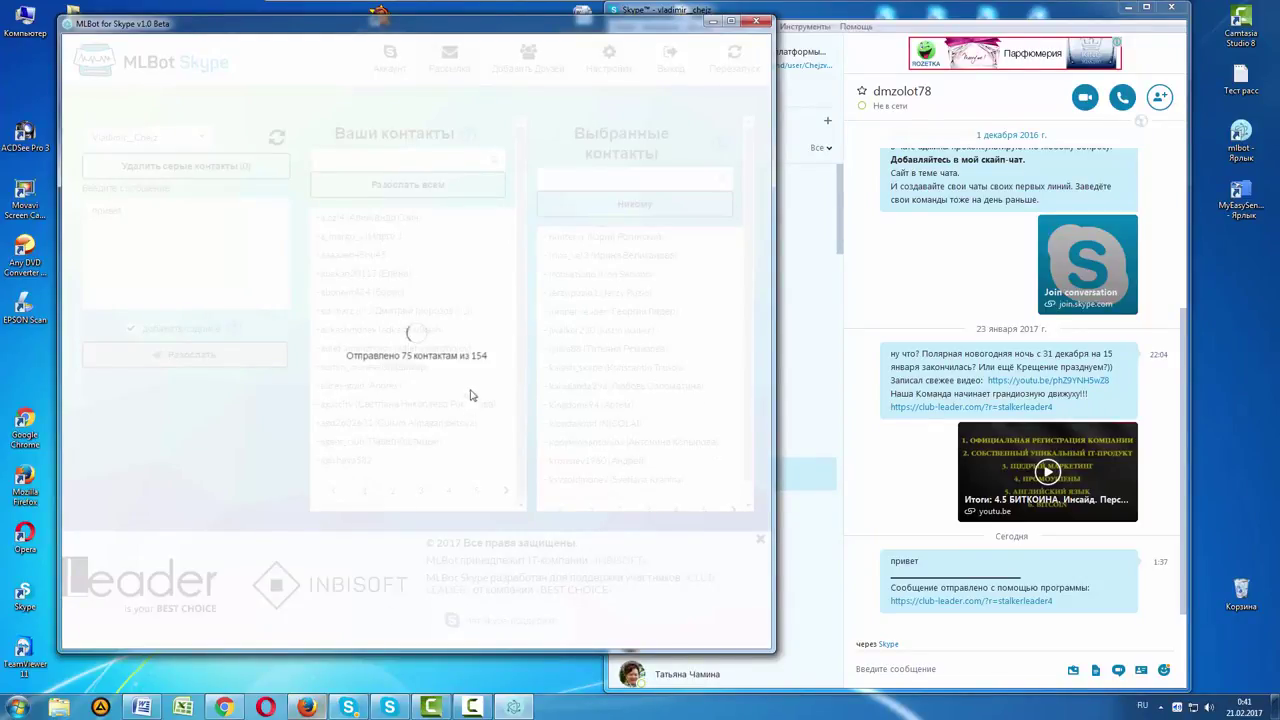
left_click(470, 708)
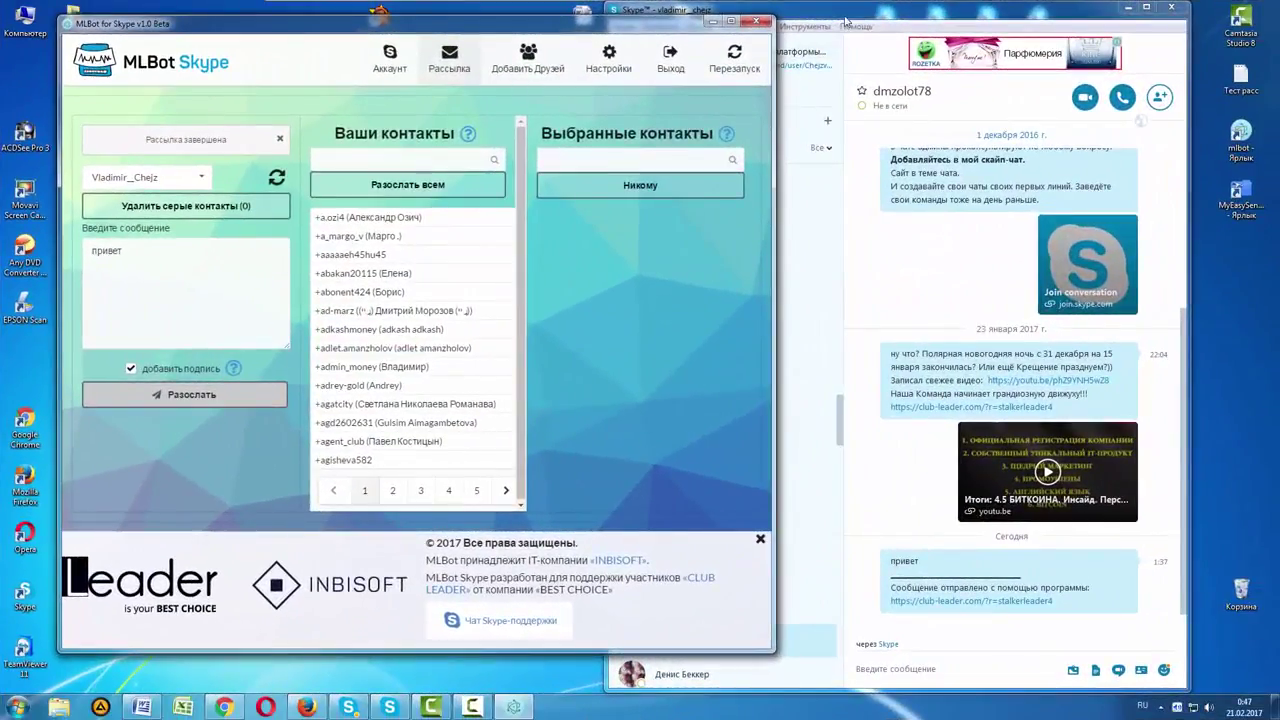
left_click(846, 20)
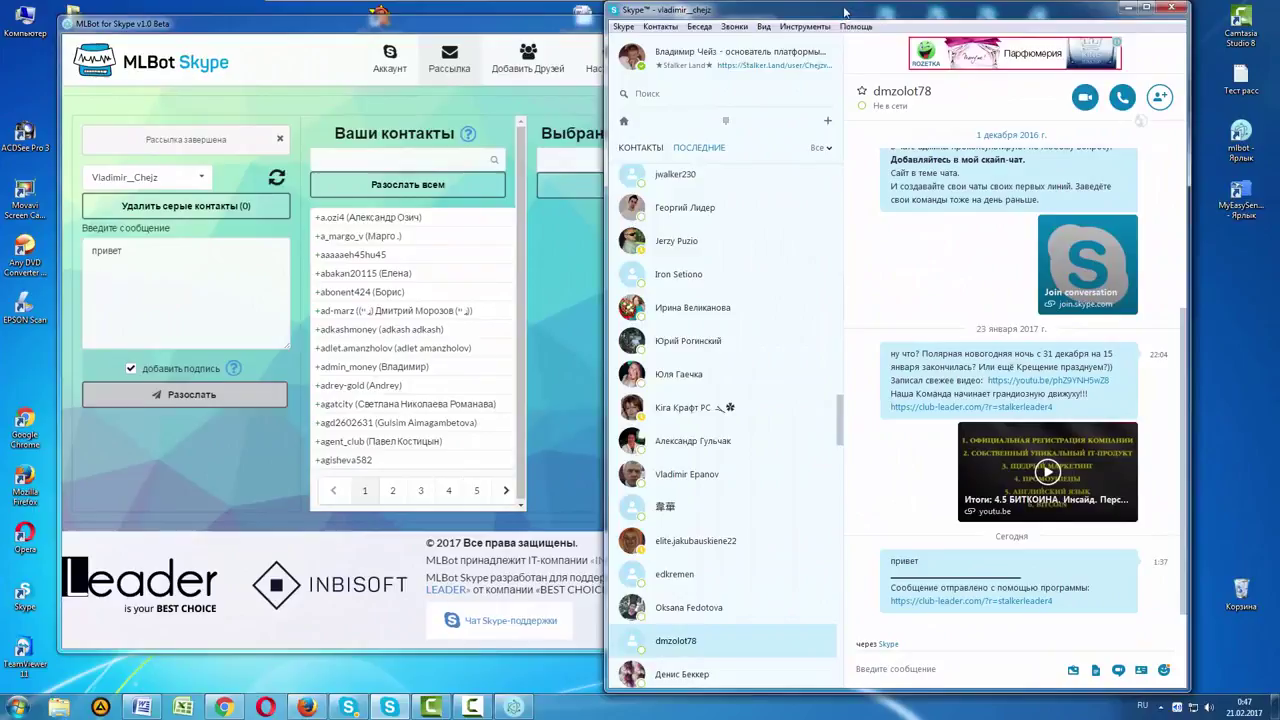
Go up the recent list chat by chat from the last one inspected, examining the mailed message and its sending time.
left_click(702, 608)
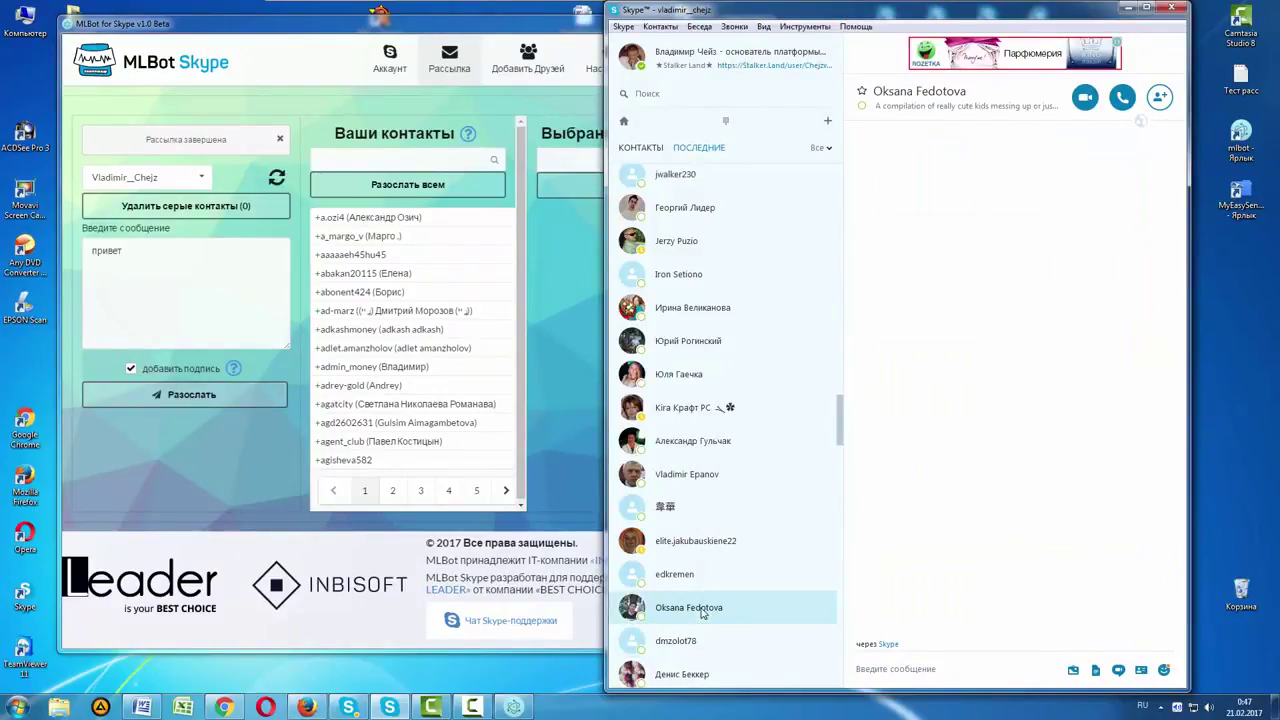
left_click(680, 577)
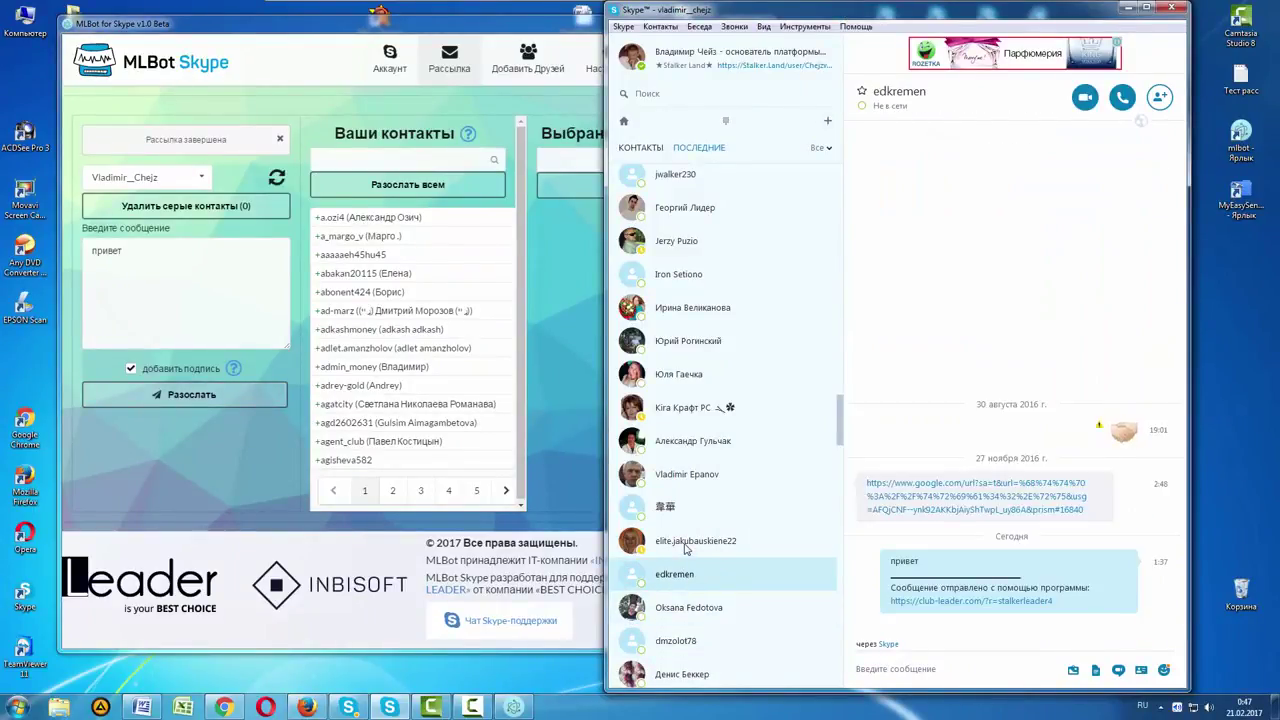
left_click(686, 548)
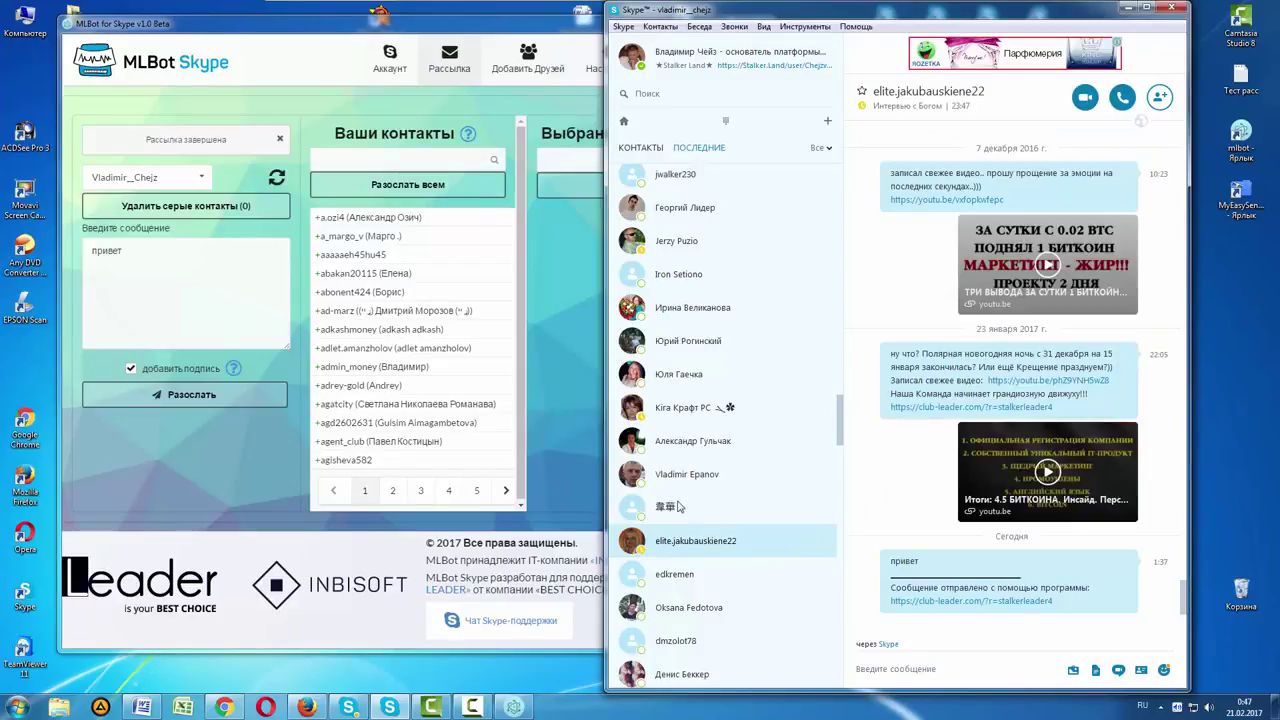
left_click(677, 509)
left_click(692, 477)
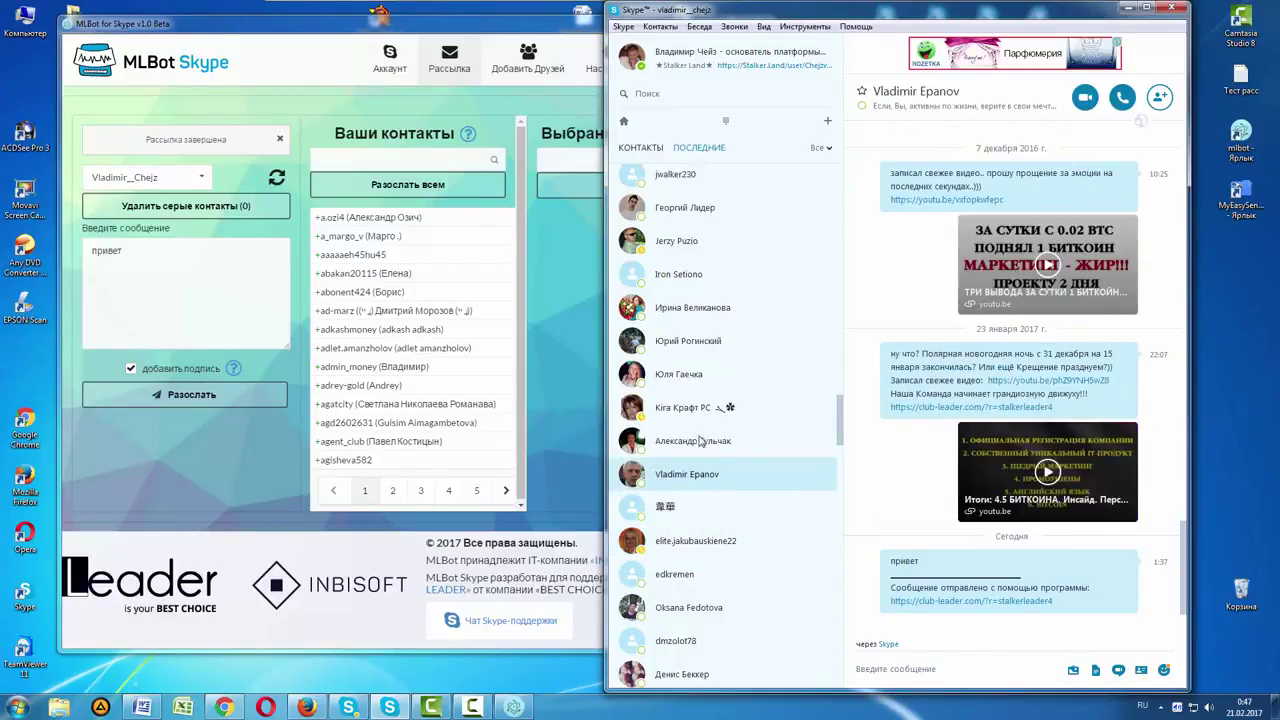
left_click(695, 449)
left_click(690, 408)
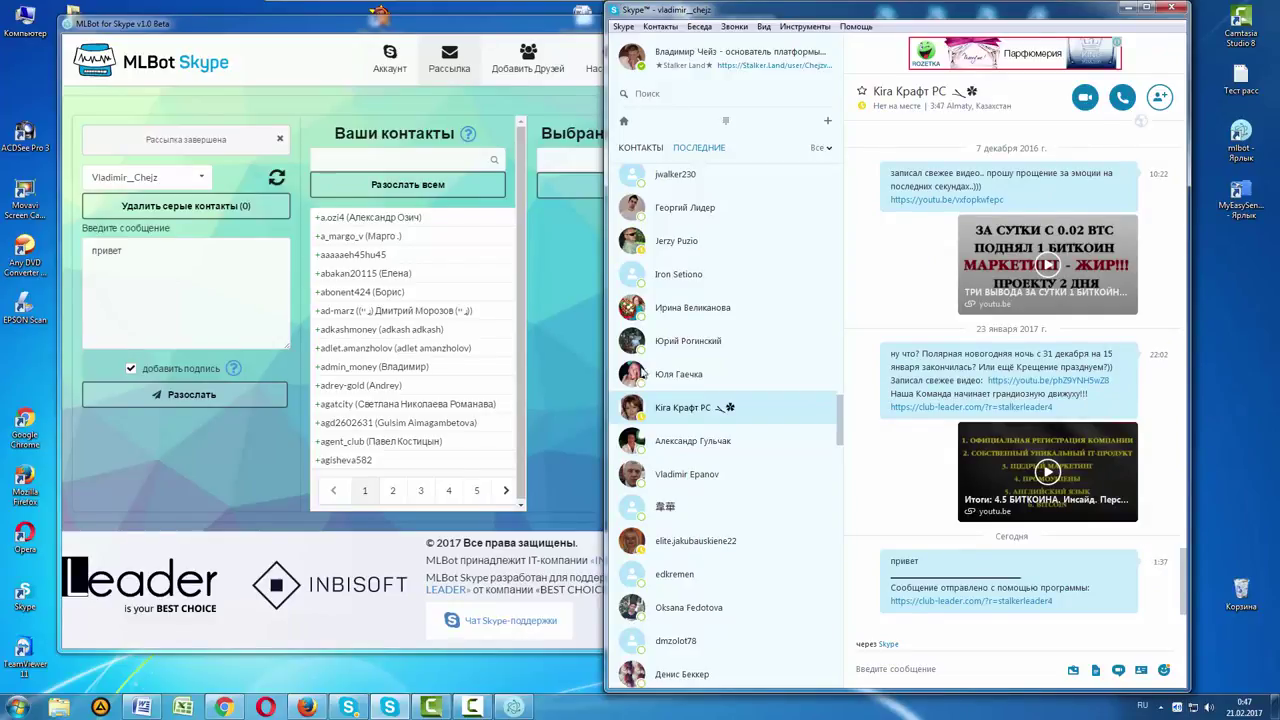
left_click(676, 377)
left_click(682, 345)
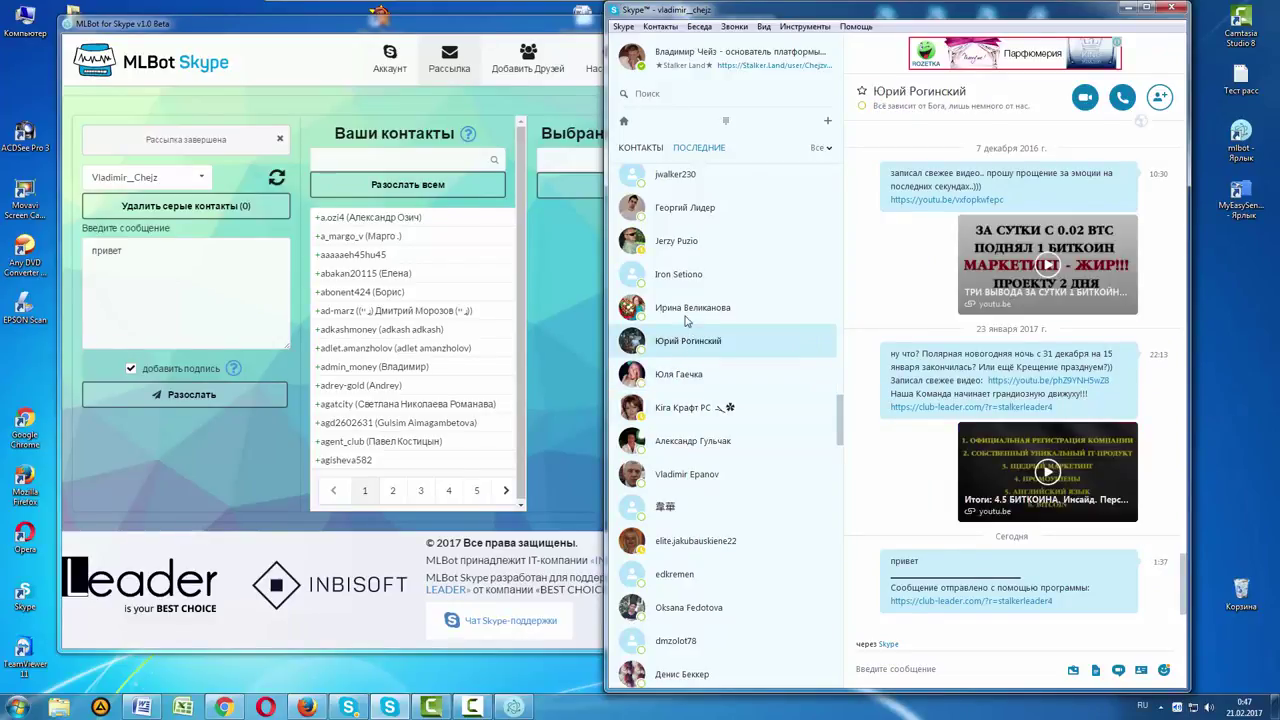
left_click(683, 310)
left_click(683, 278)
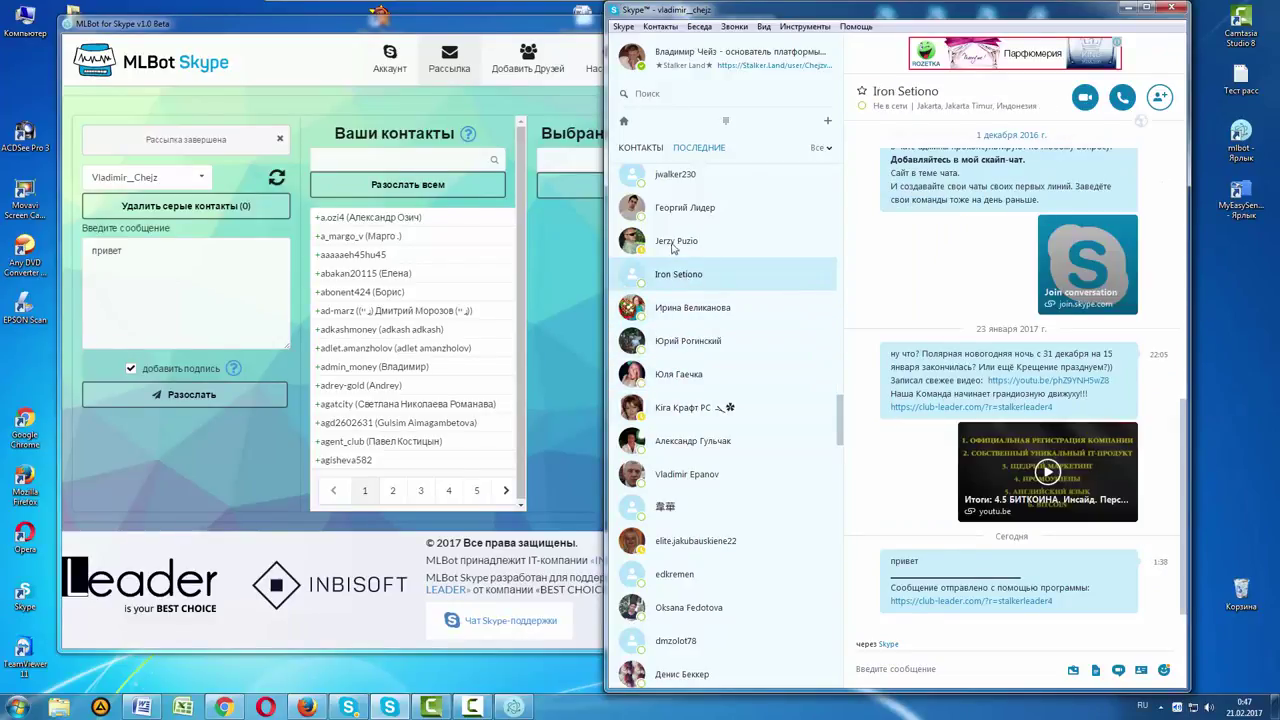
left_click(675, 244)
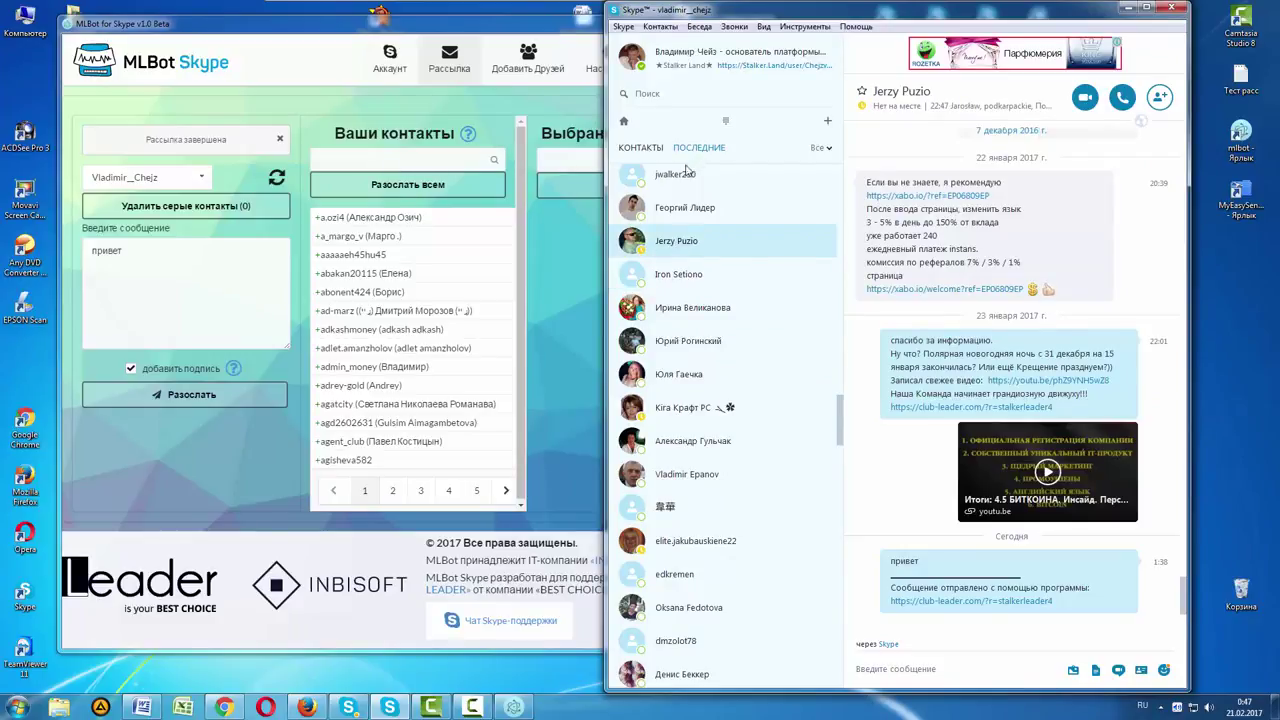
Open the topmost chat of the recent list and check the final recipient's copy of the mailed message.
left_click_drag(838, 425, 840, 177)
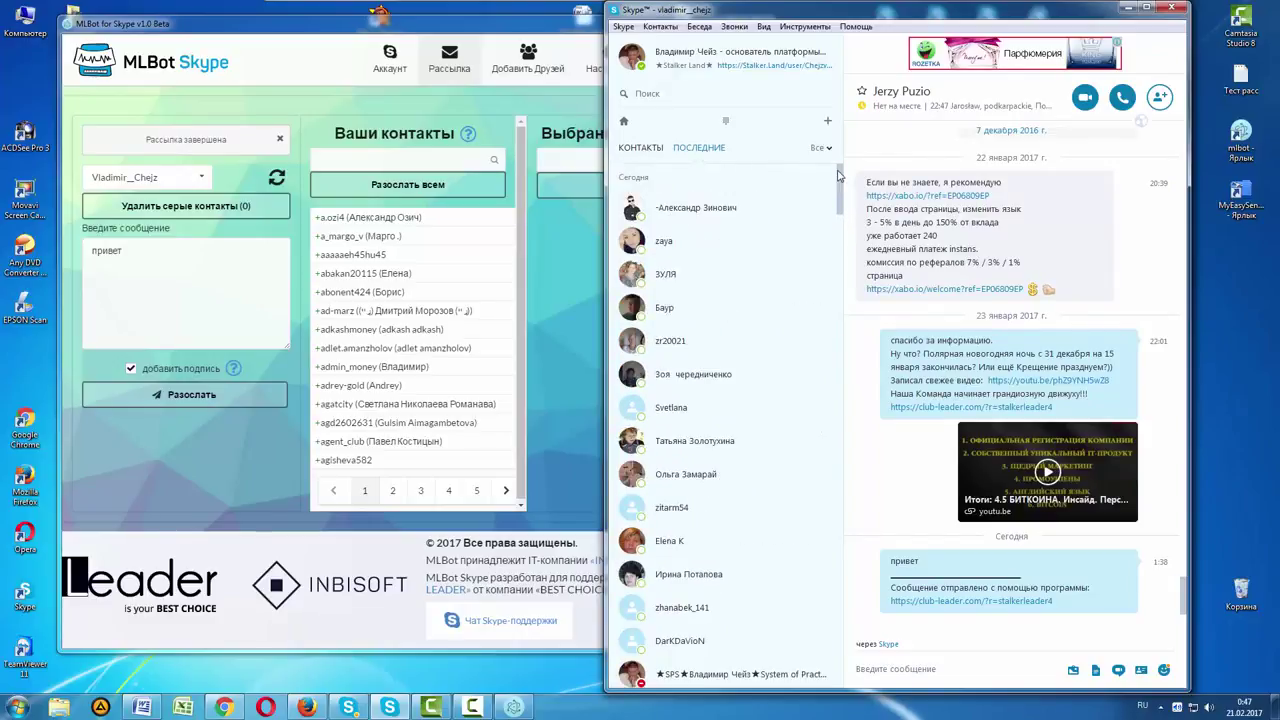
left_click(729, 209)
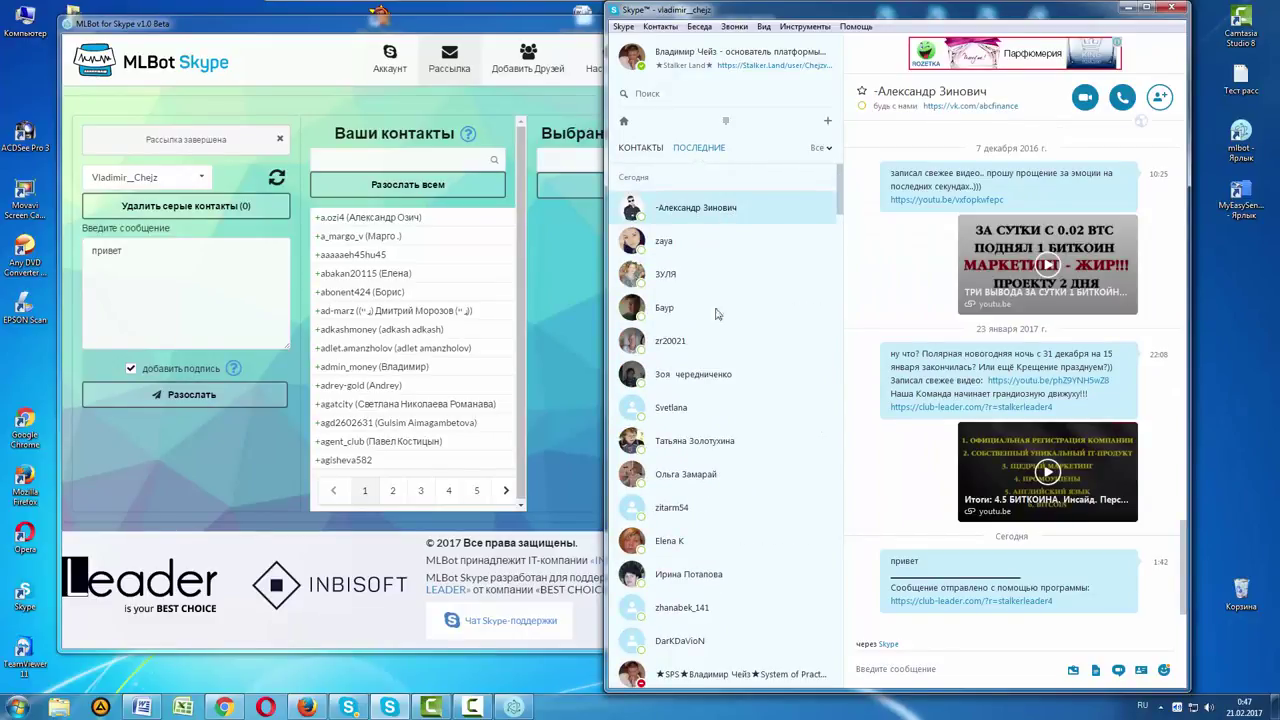
Replace the mailing message text with "как бизнес?".
left_click(215, 268)
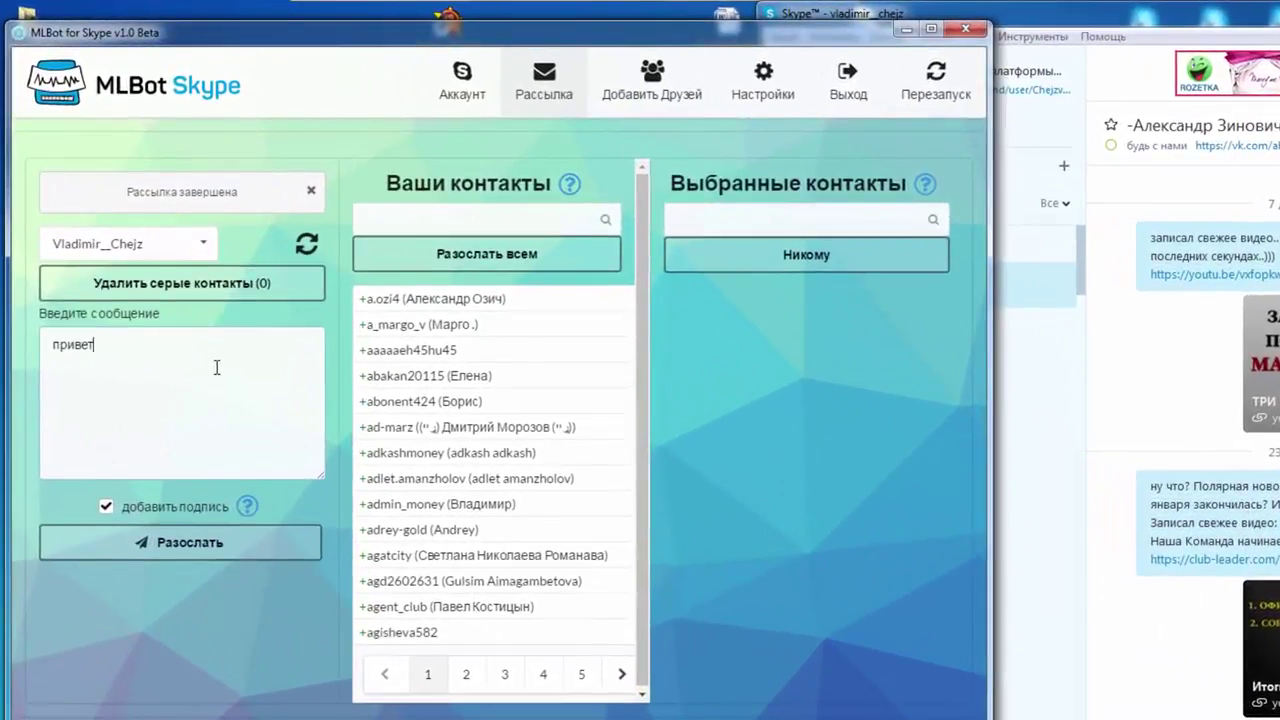
key("BackSpace")
key("BackSpace")
key("BackSpace")
key("BackSpace")
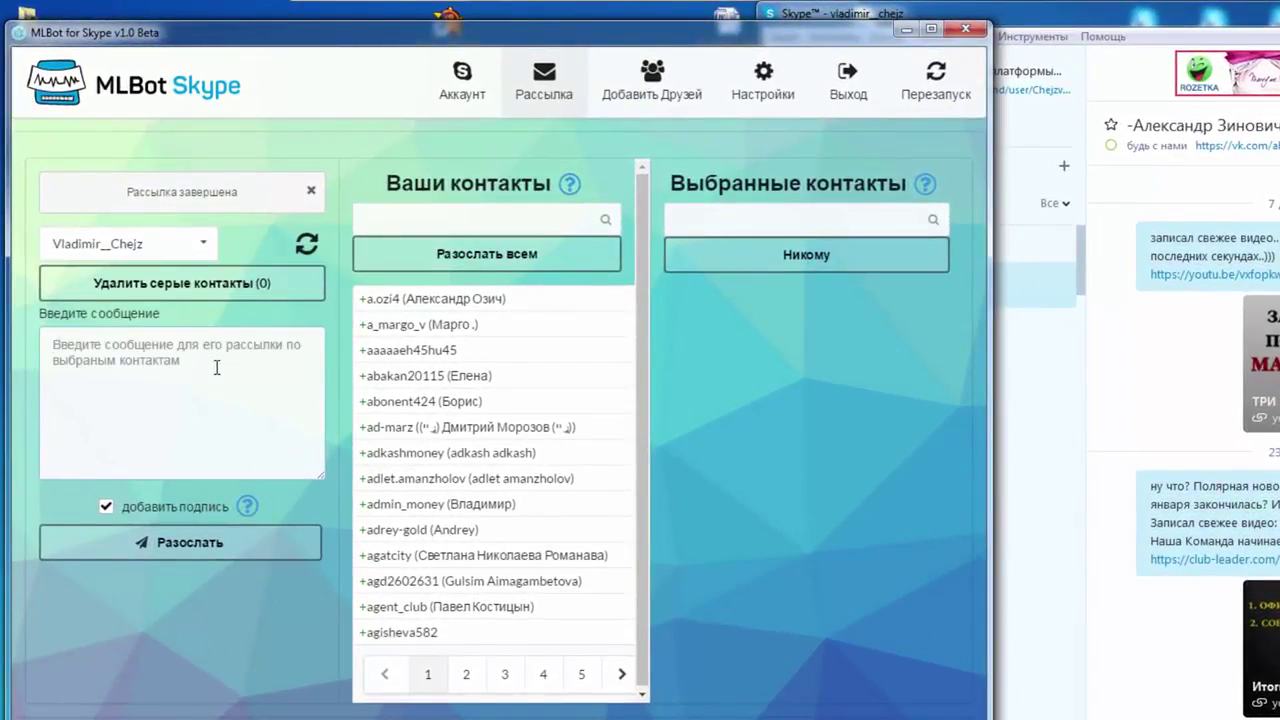
type("ка")
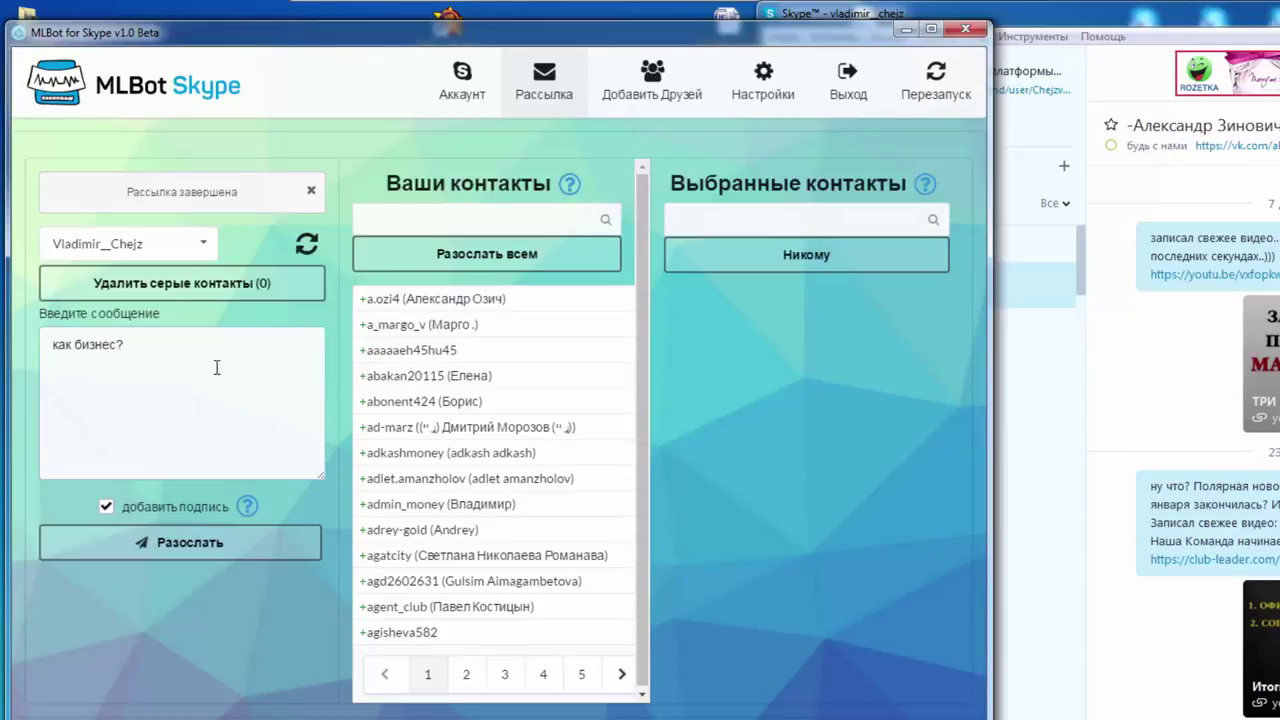
Turn off the added signature and send the message to all contacts.
left_click(106, 506)
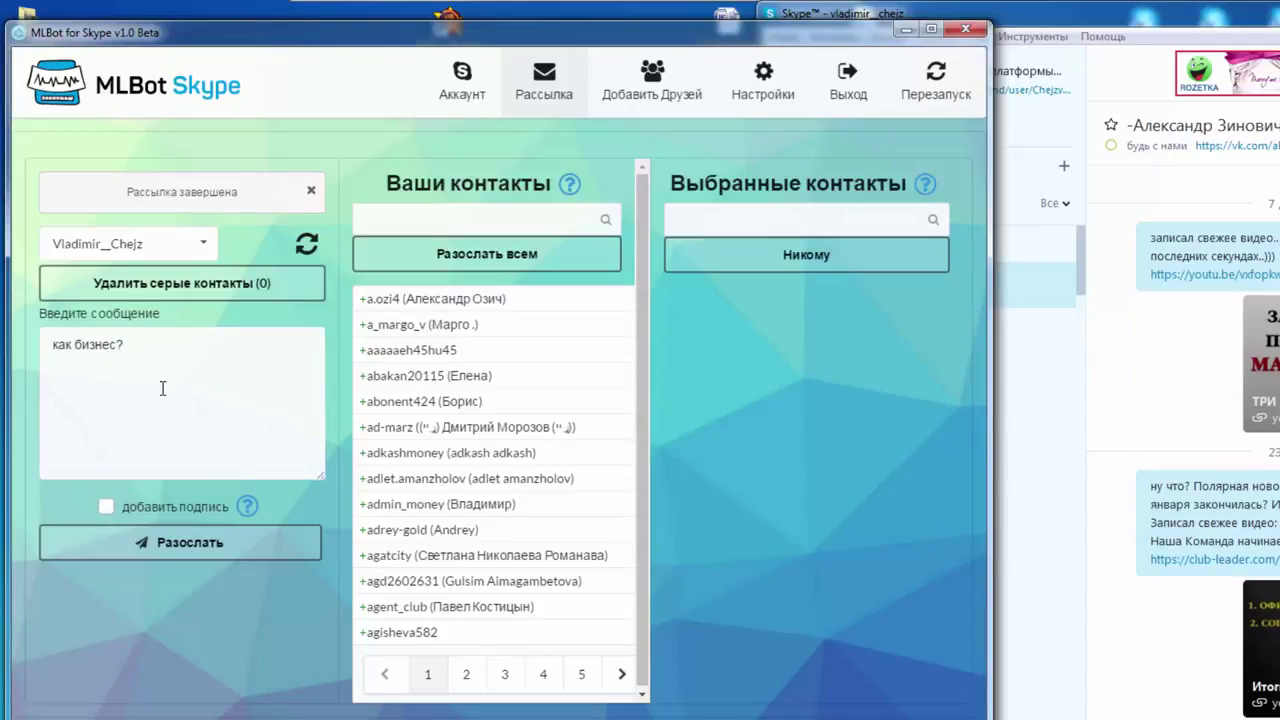
left_click(532, 259)
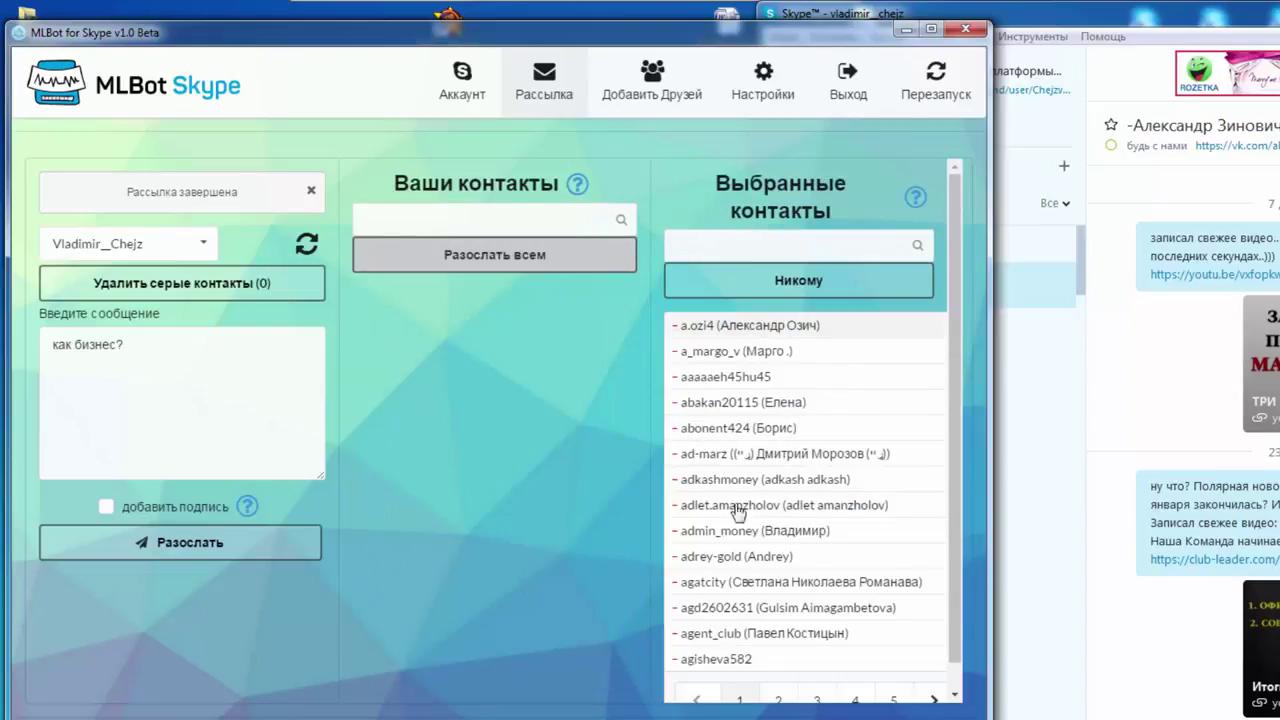
left_click(174, 549)
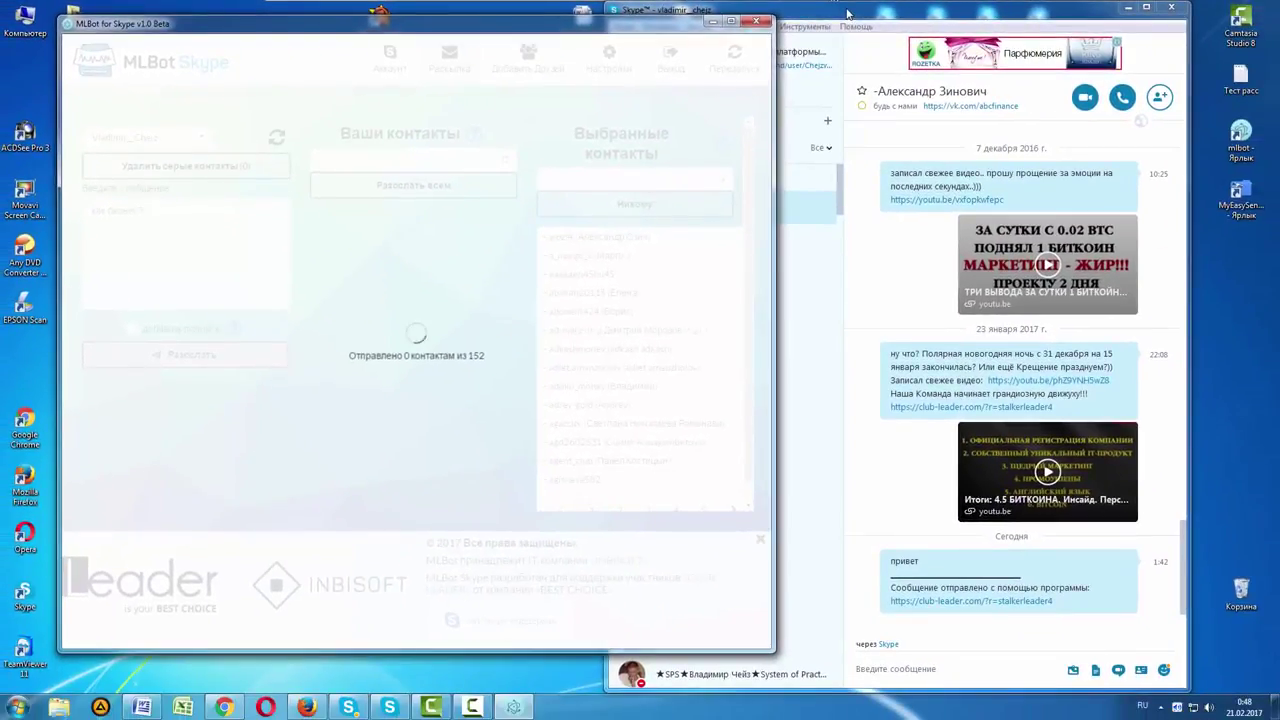
Bring up the sending account's Skype window and check the new unsigned message in the latest recipients' chats as they reach the list's top.
left_click(848, 14)
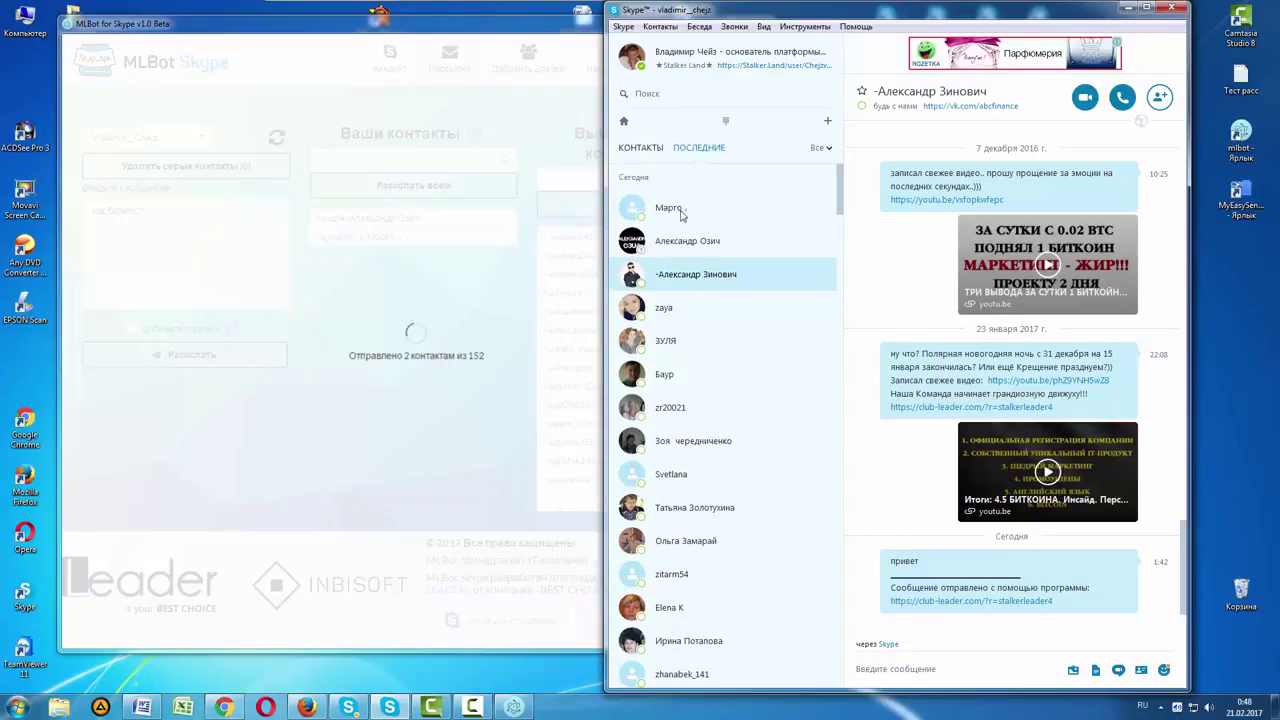
left_click(679, 212)
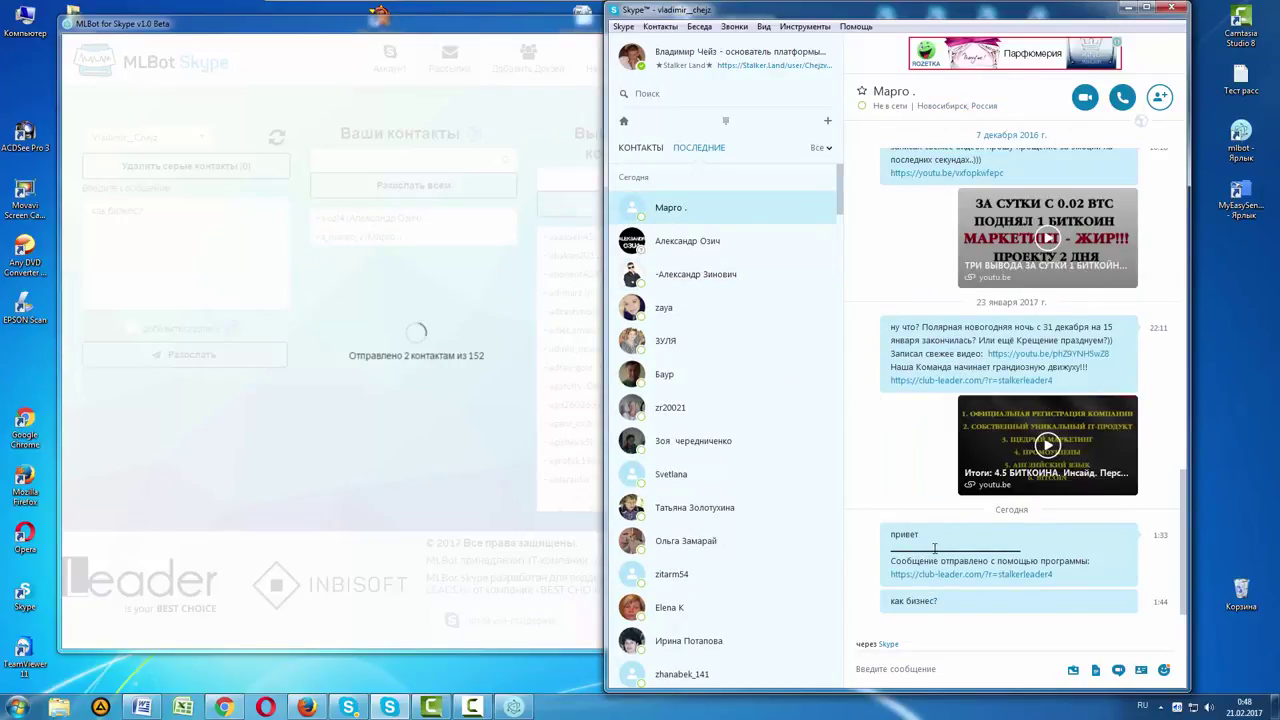
left_click_drag(887, 603, 989, 609)
left_click(989, 609)
left_click(705, 212)
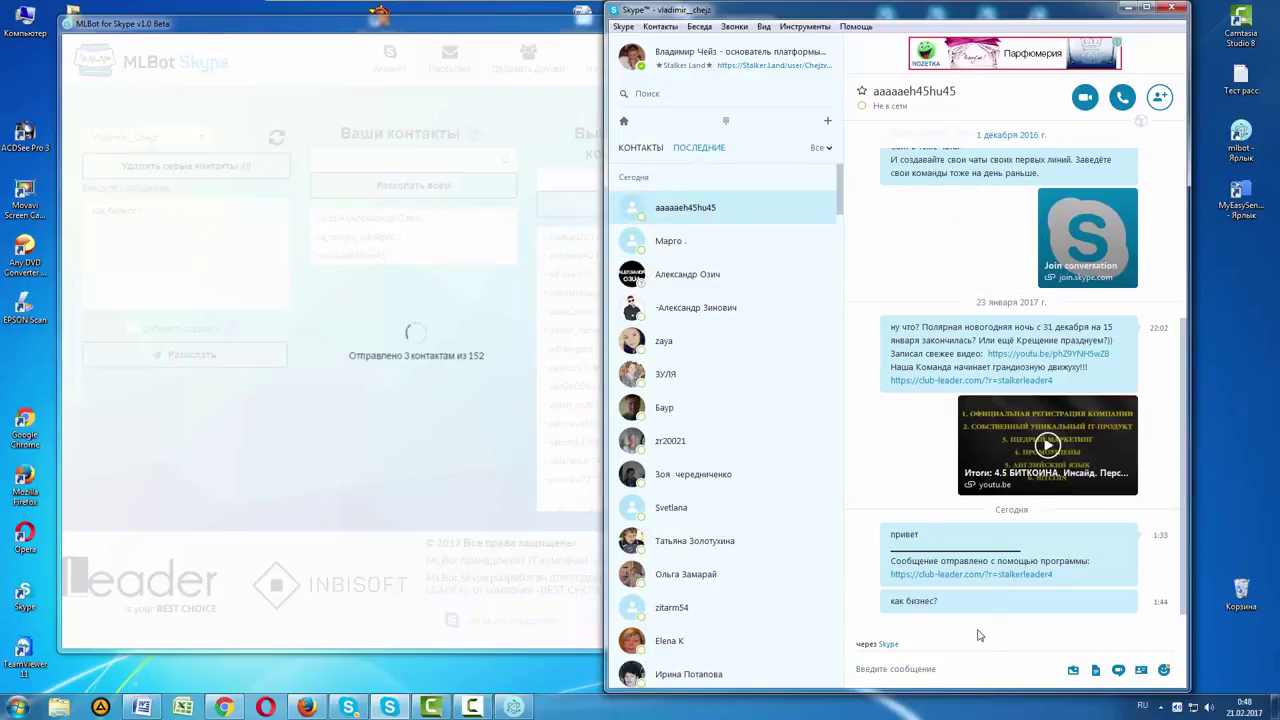
left_click(670, 212)
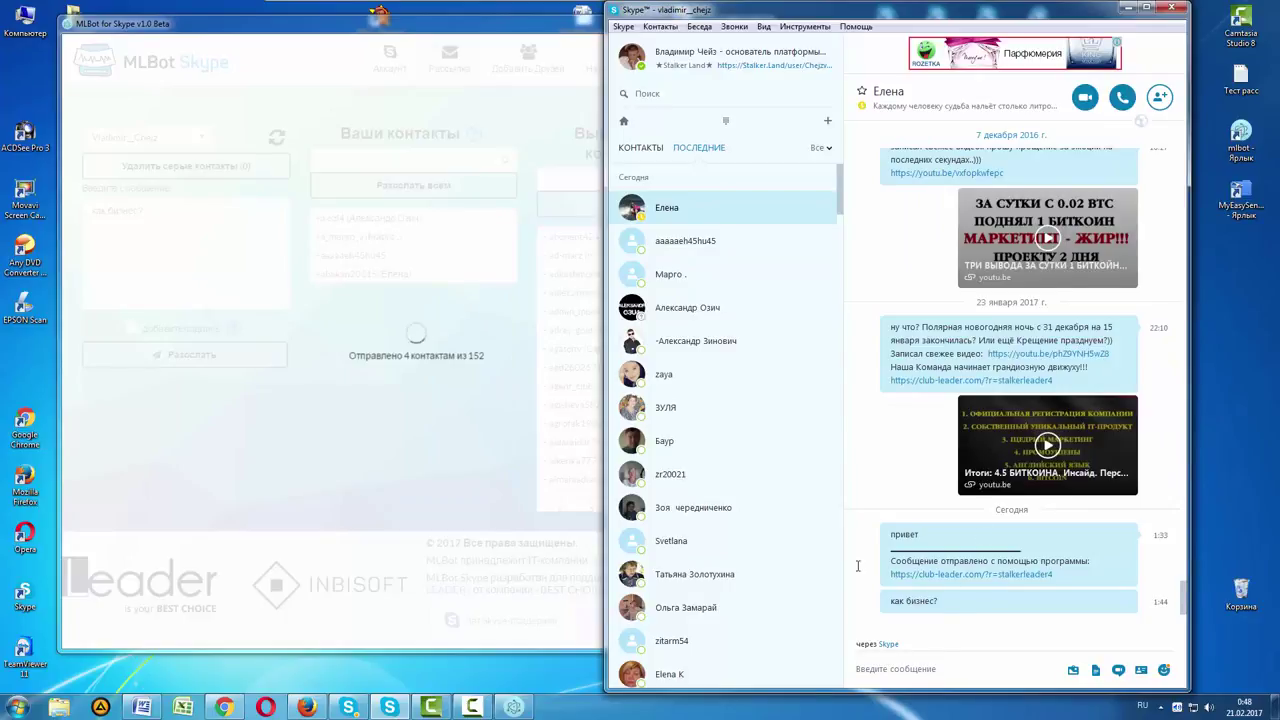
Minimize the Skype window and quit both running Skype programs while the mailing continues.
left_click(1129, 8)
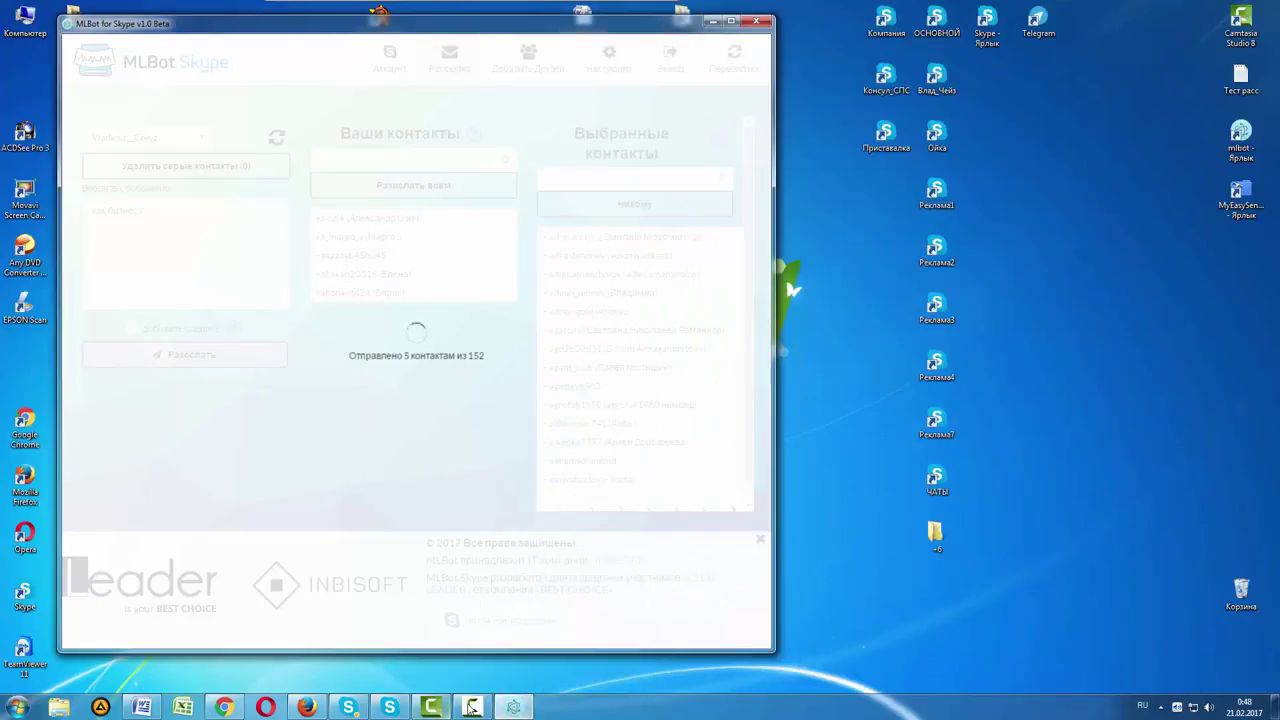
right_click(387, 708)
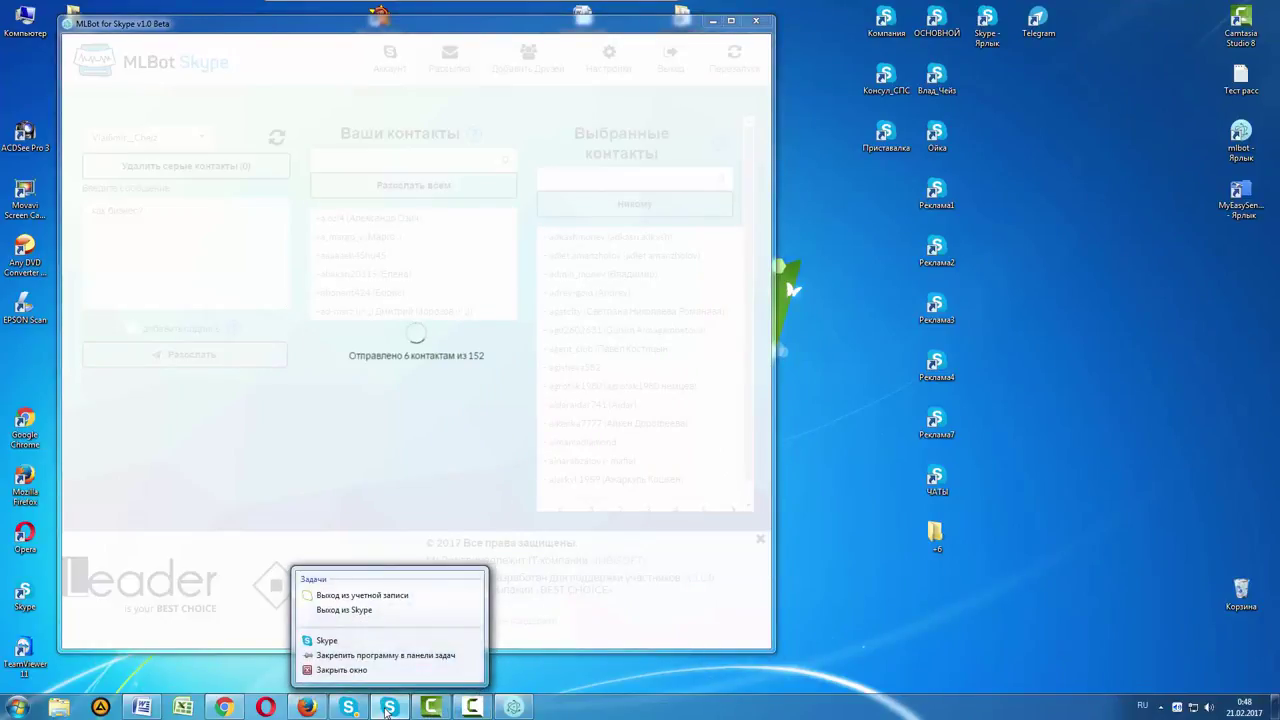
left_click(369, 612)
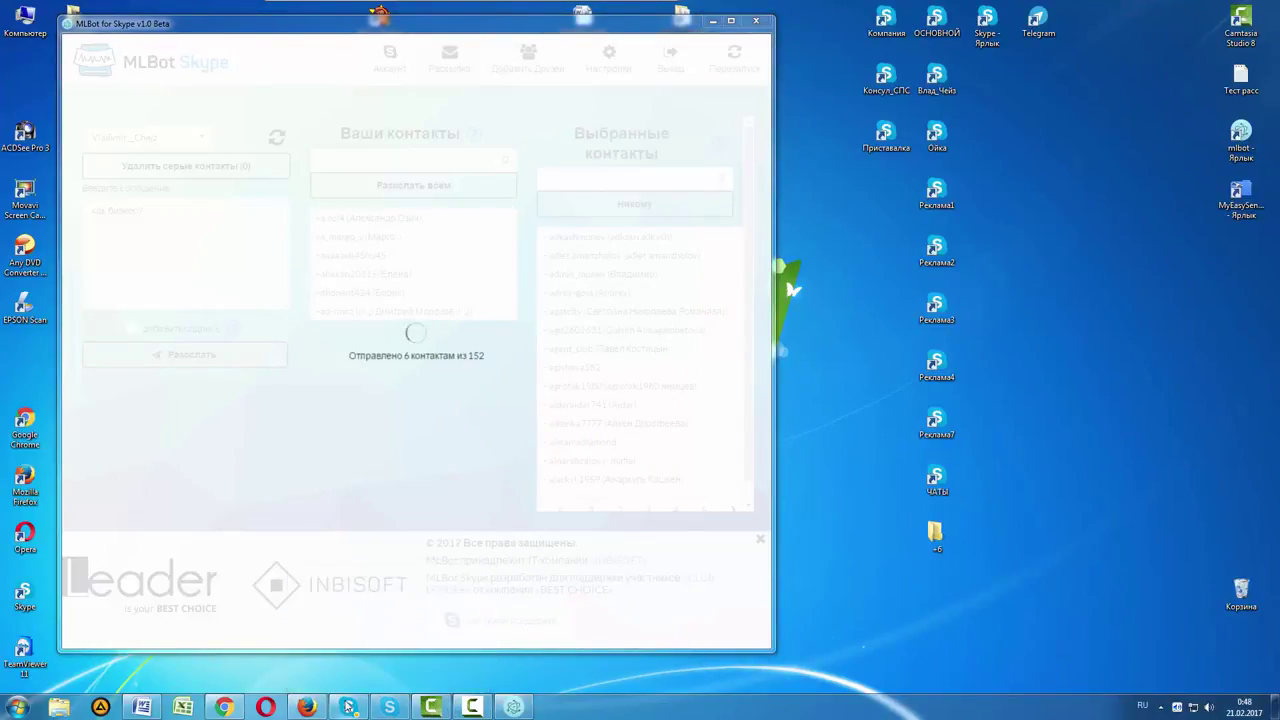
left_click(347, 708)
right_click(347, 708)
left_click(338, 611)
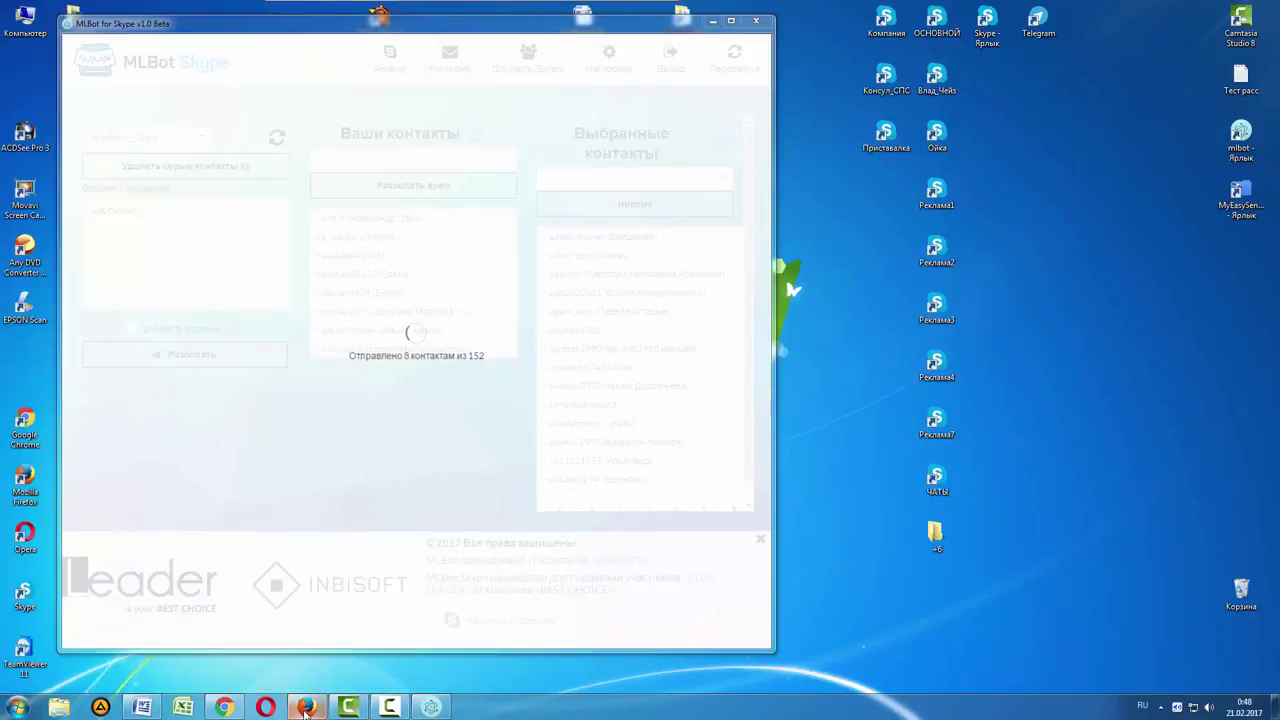
Bring up the Firefox and Chrome windows in turn and close each one.
left_click(306, 707)
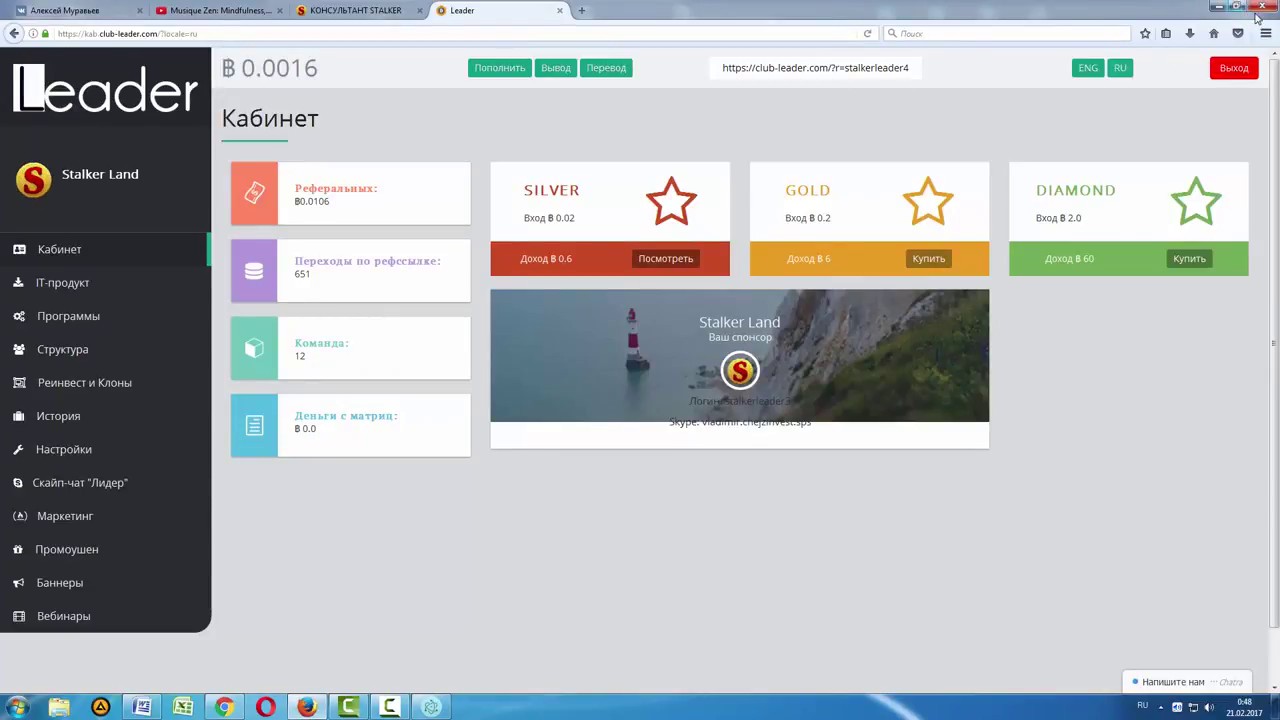
left_click(1262, 6)
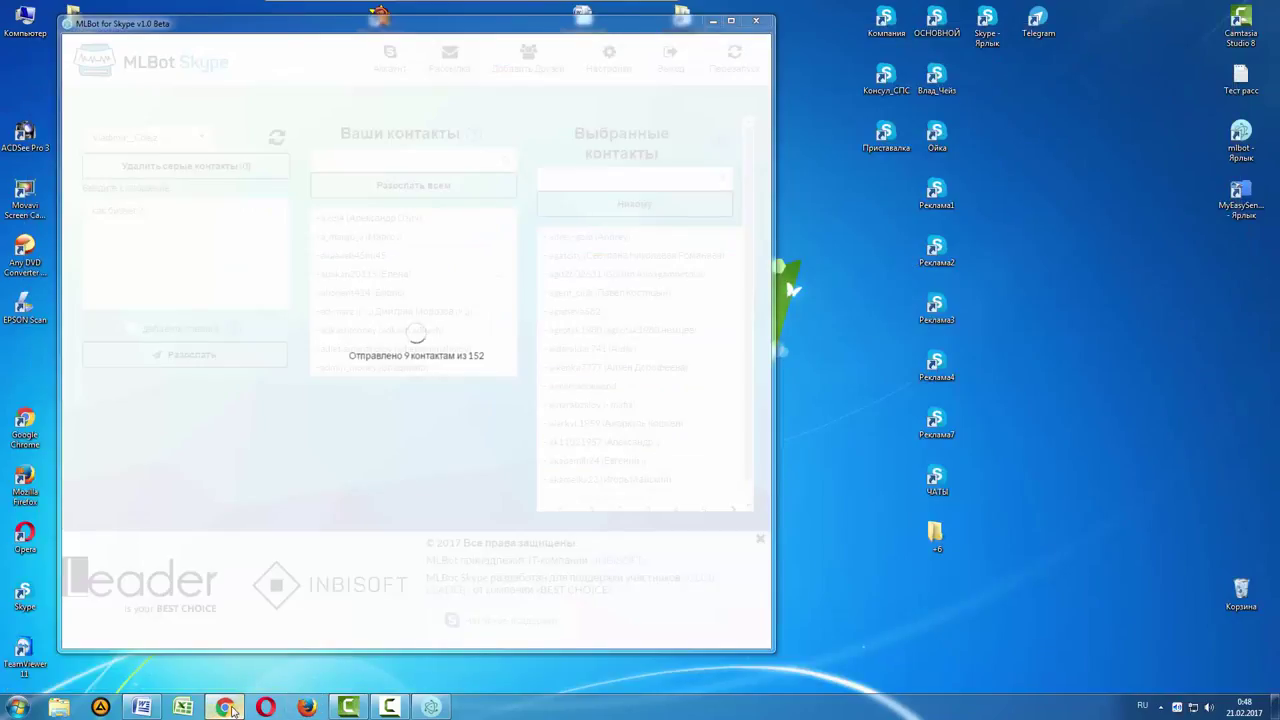
left_click(226, 707)
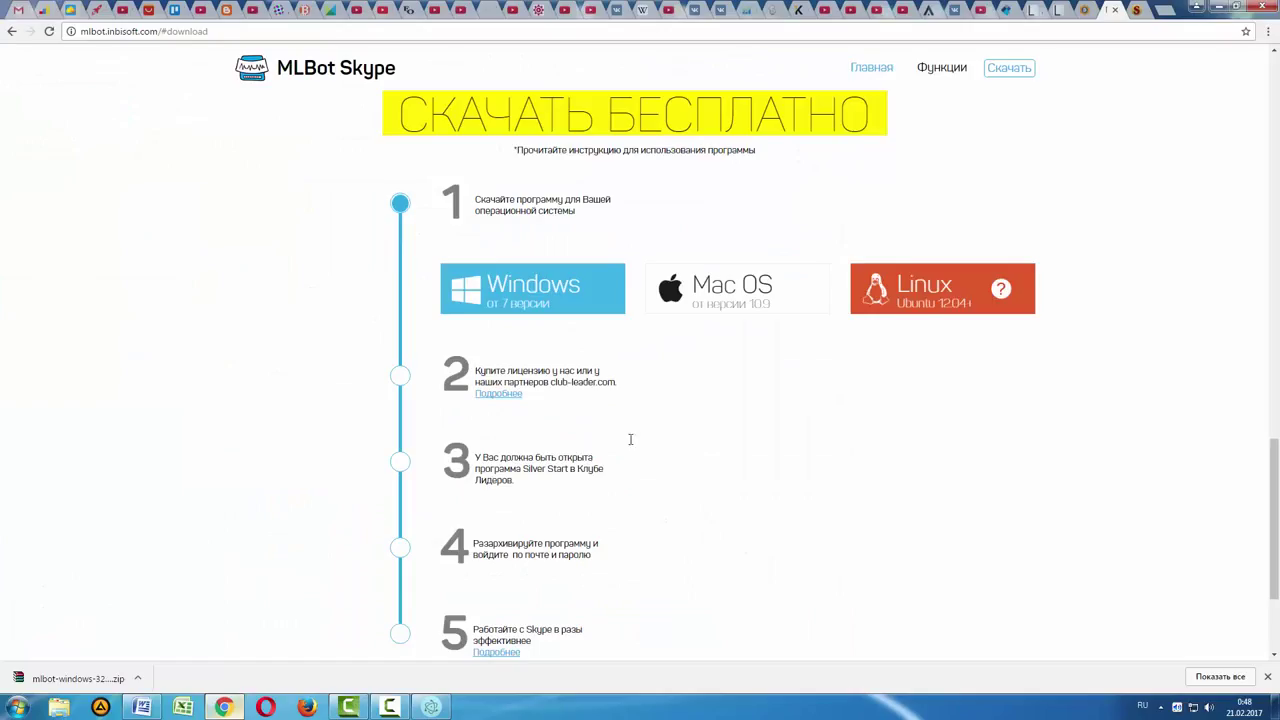
left_click(1263, 7)
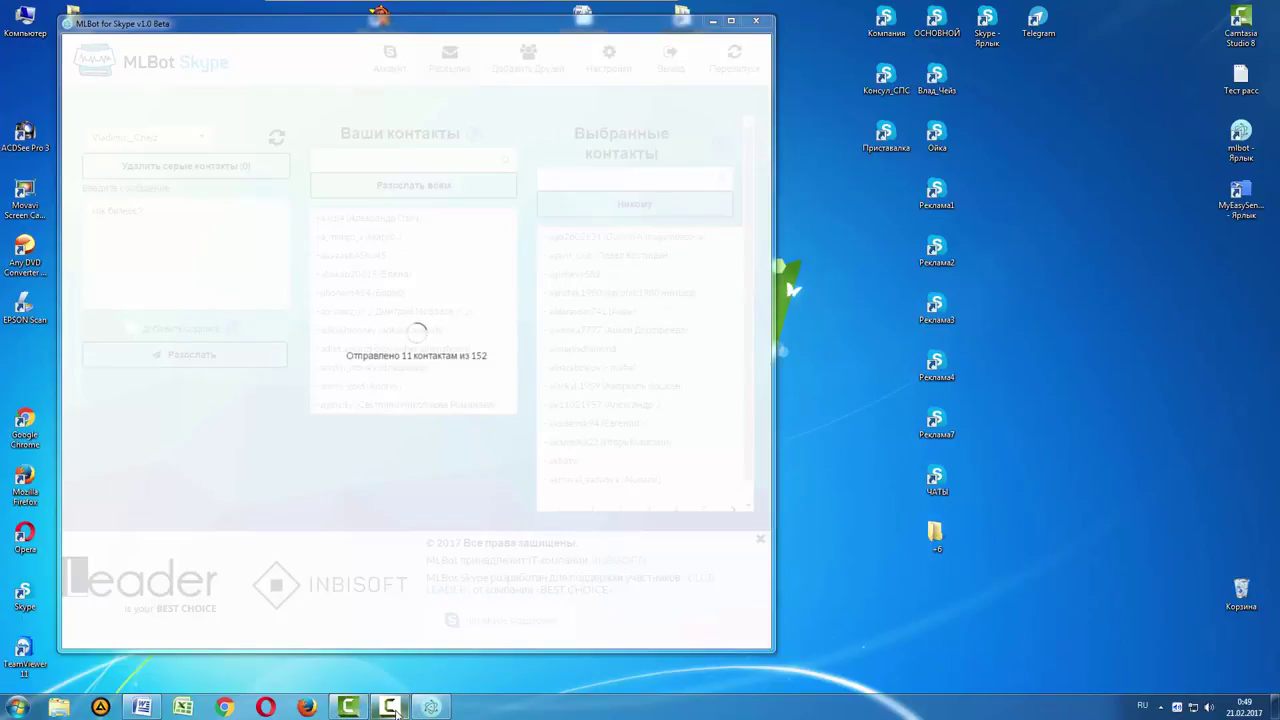
Minimize the MLBot window and restore it to check that the mailing keeps progressing.
mouse_move(392, 708)
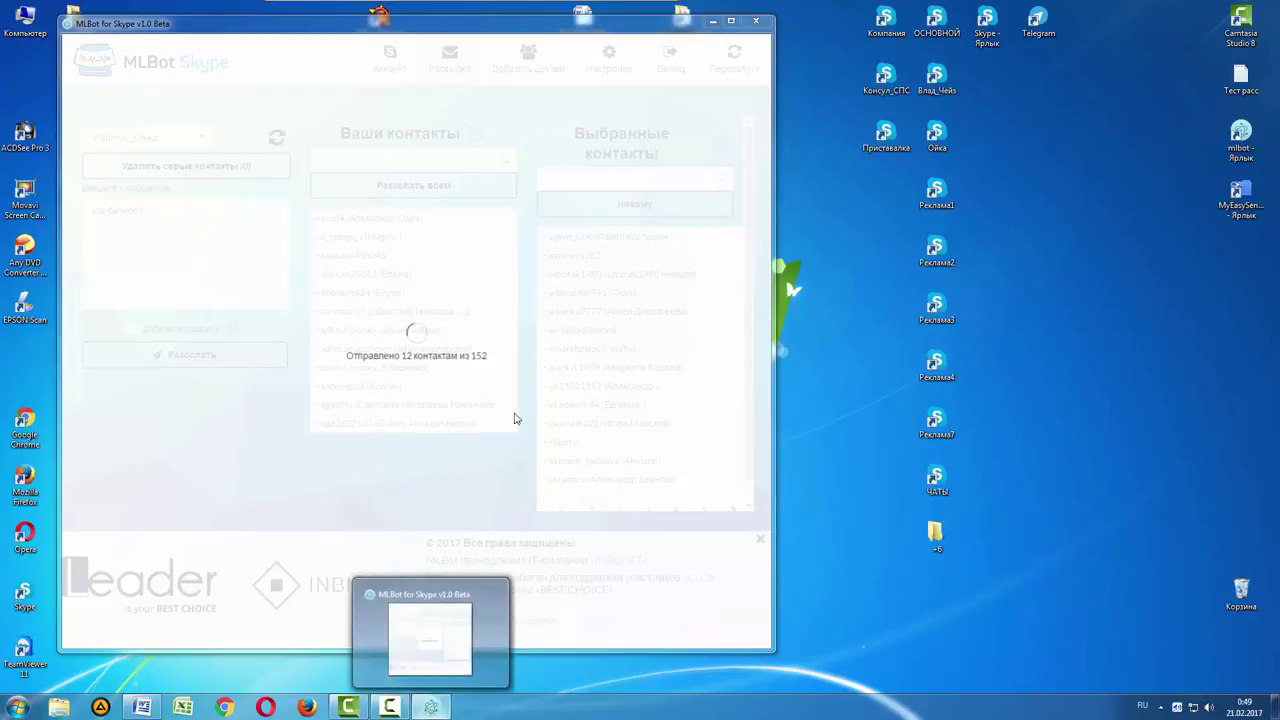
left_click(712, 21)
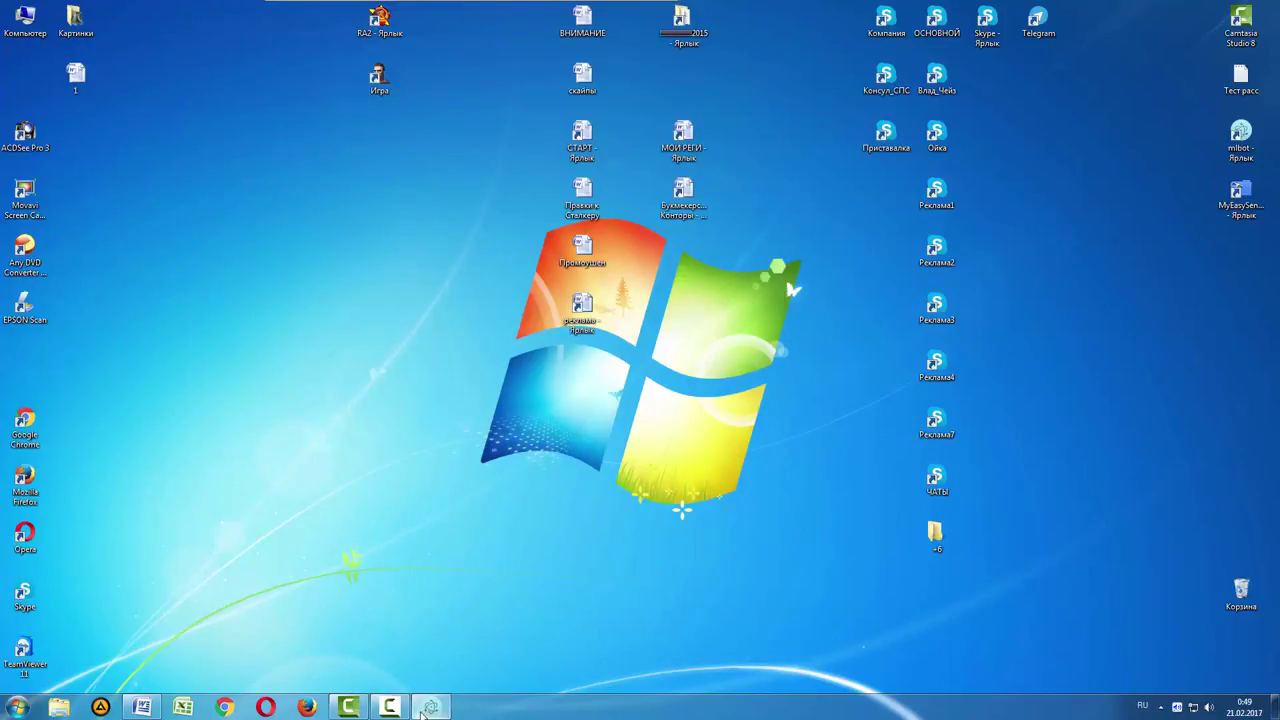
left_click(428, 708)
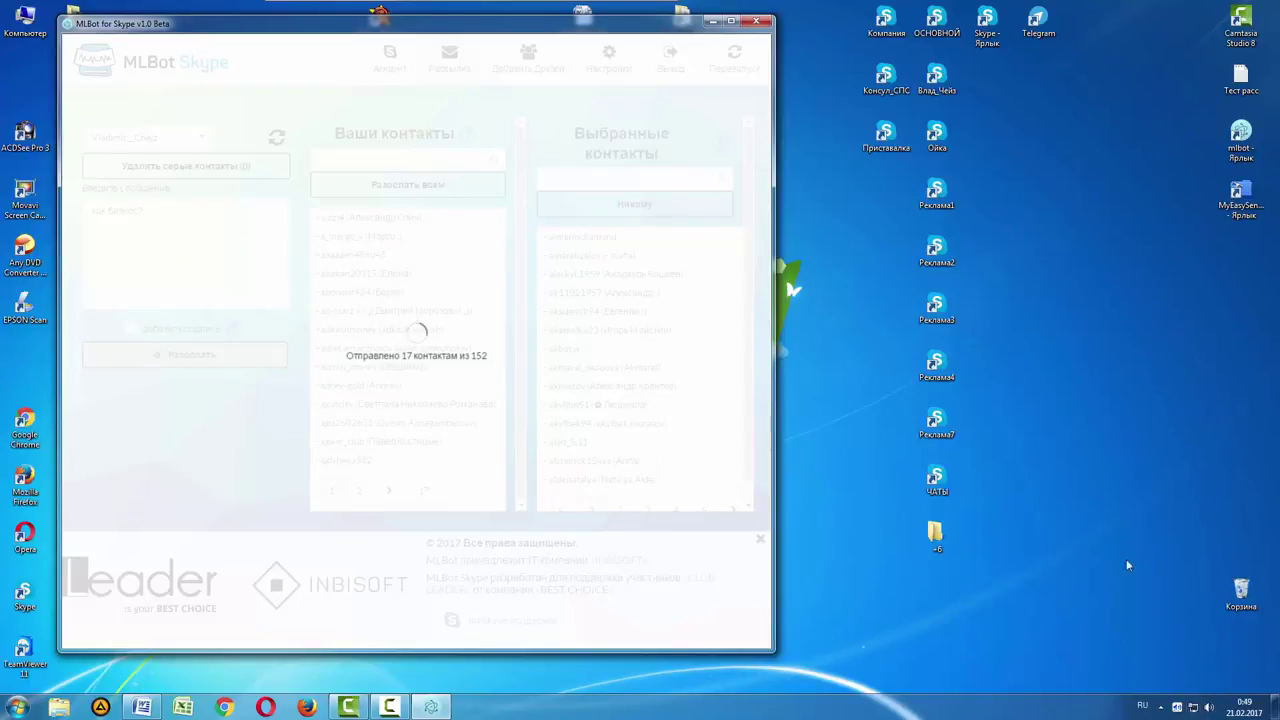
left_click(390, 707)
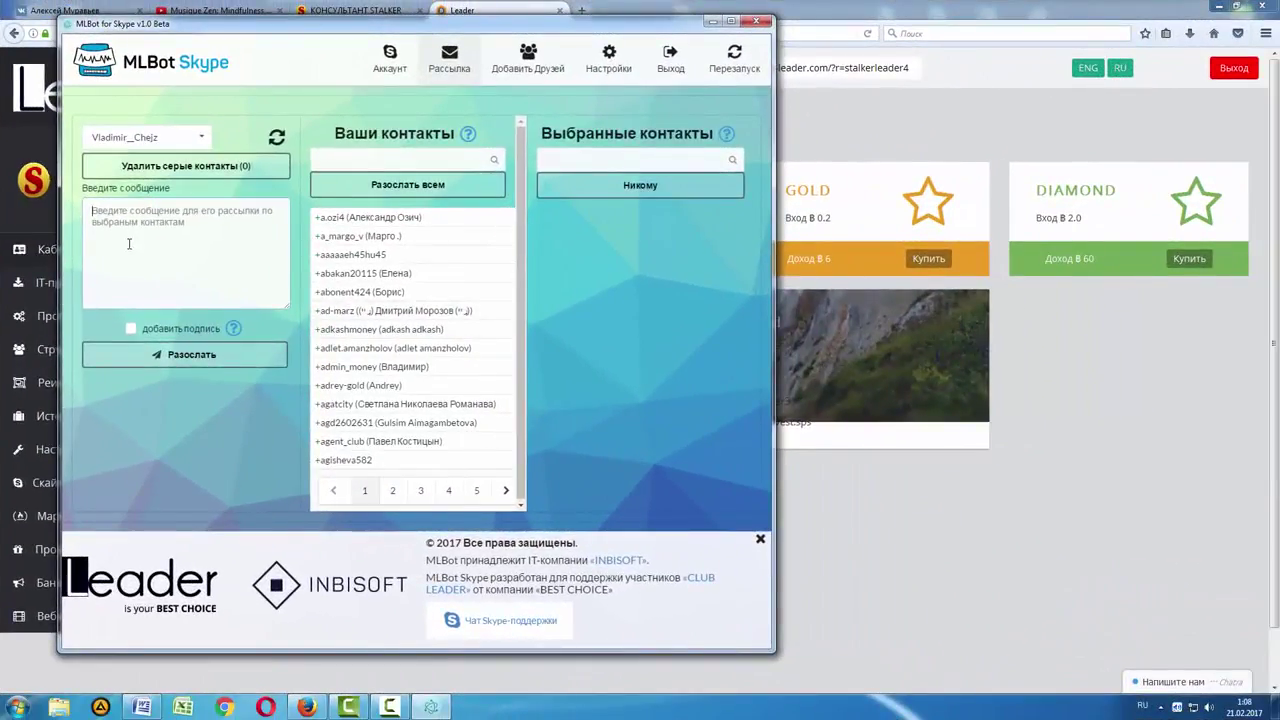
Paste the copied advertising text about the new Skype mailer into the empty message field and look through it.
right_click(137, 270)
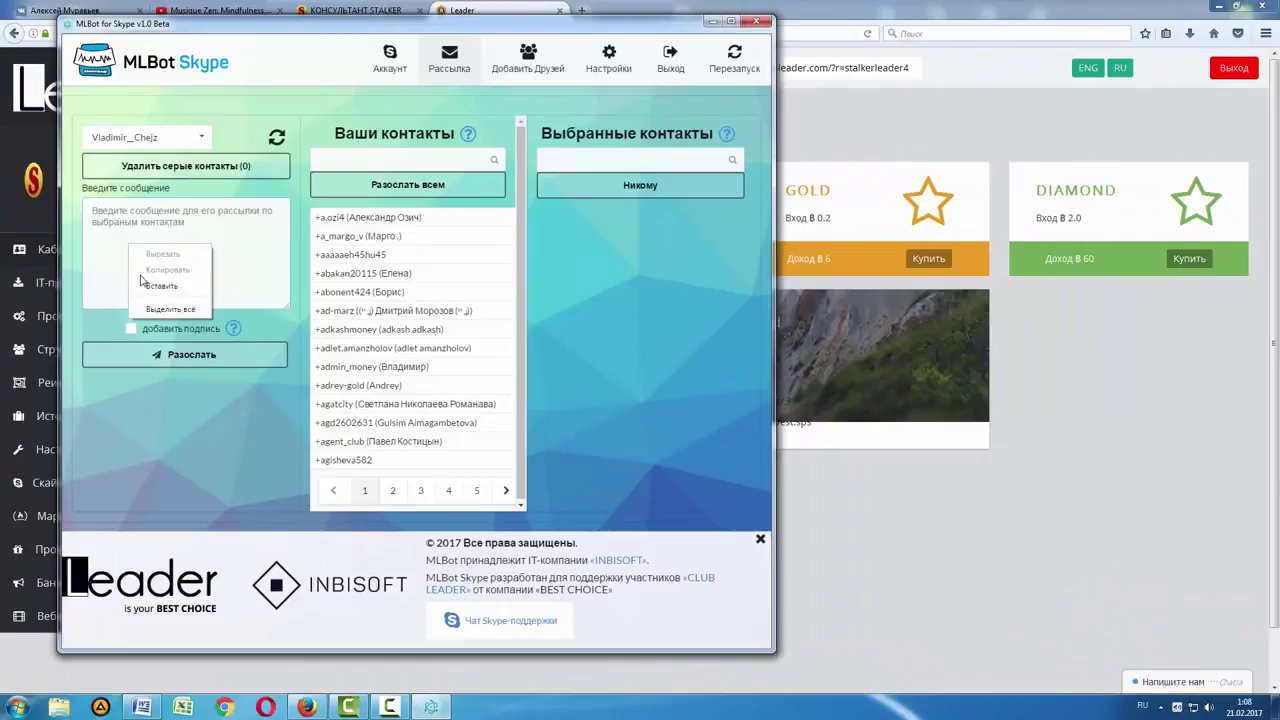
left_click(160, 286)
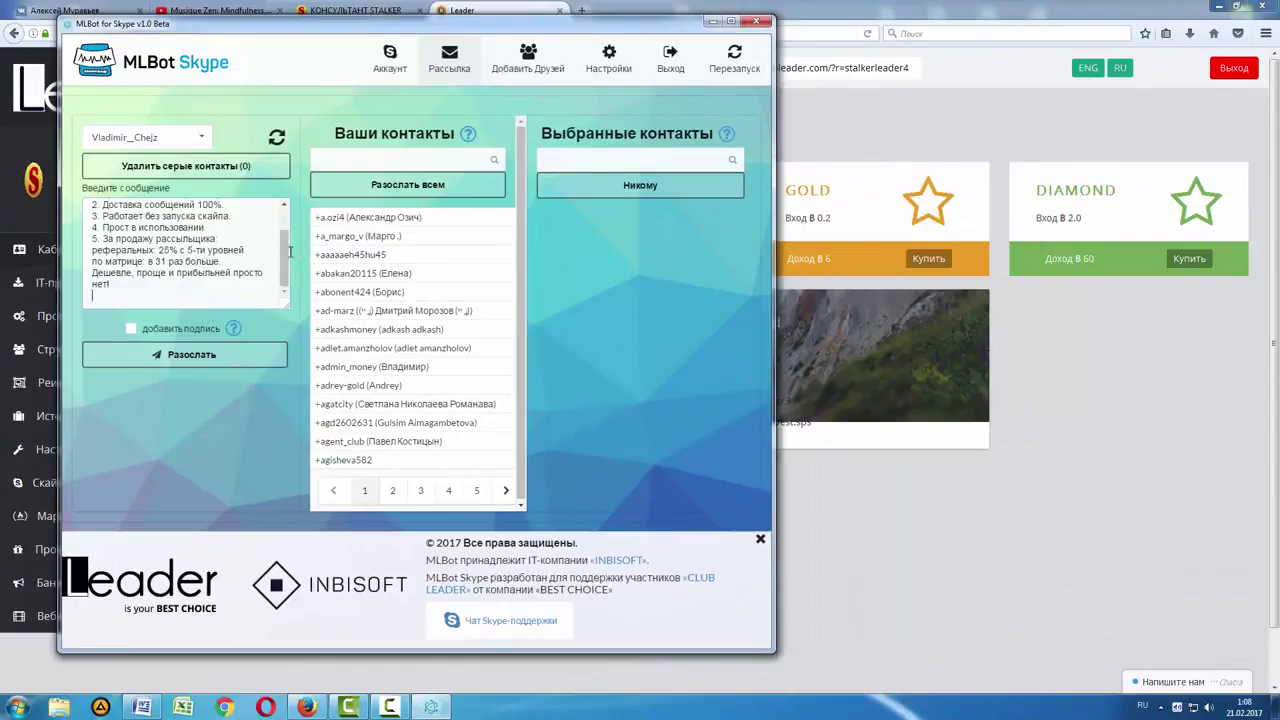
scroll(287, 250, "up", 2)
scroll(287, 222, "down", 2)
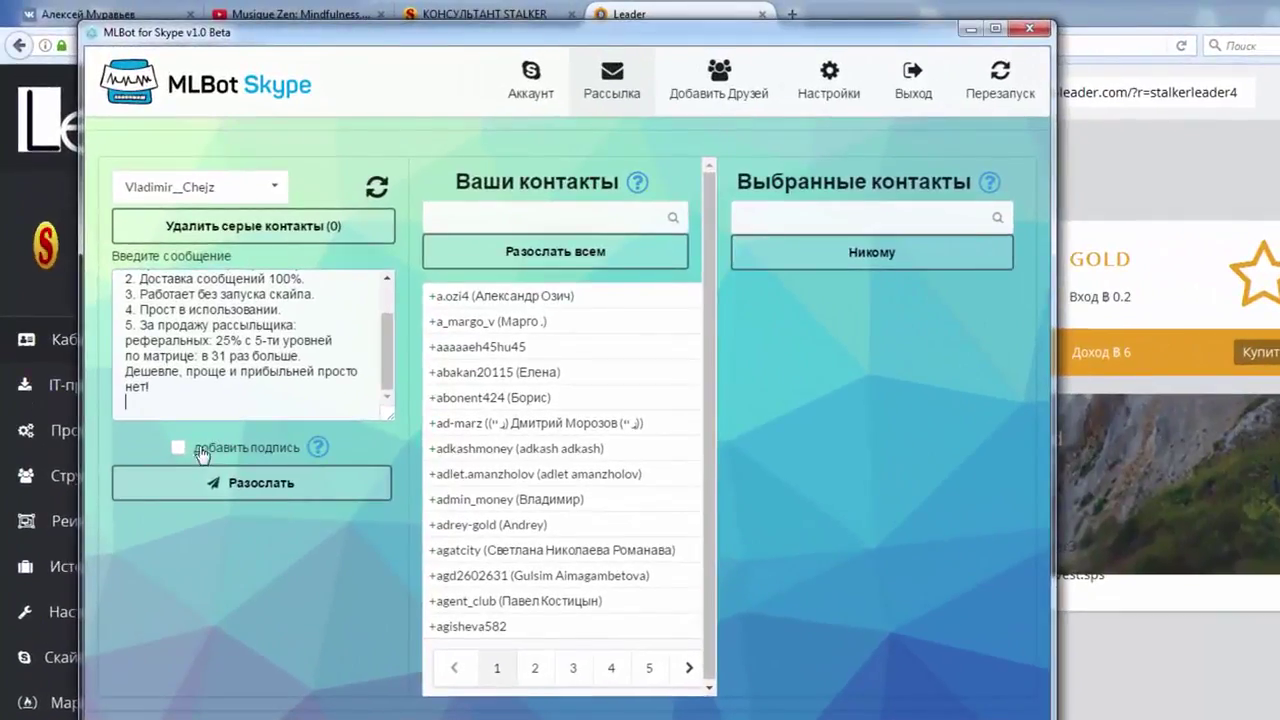
Turn on the added signature and send the advertising message to all contacts.
left_click(178, 449)
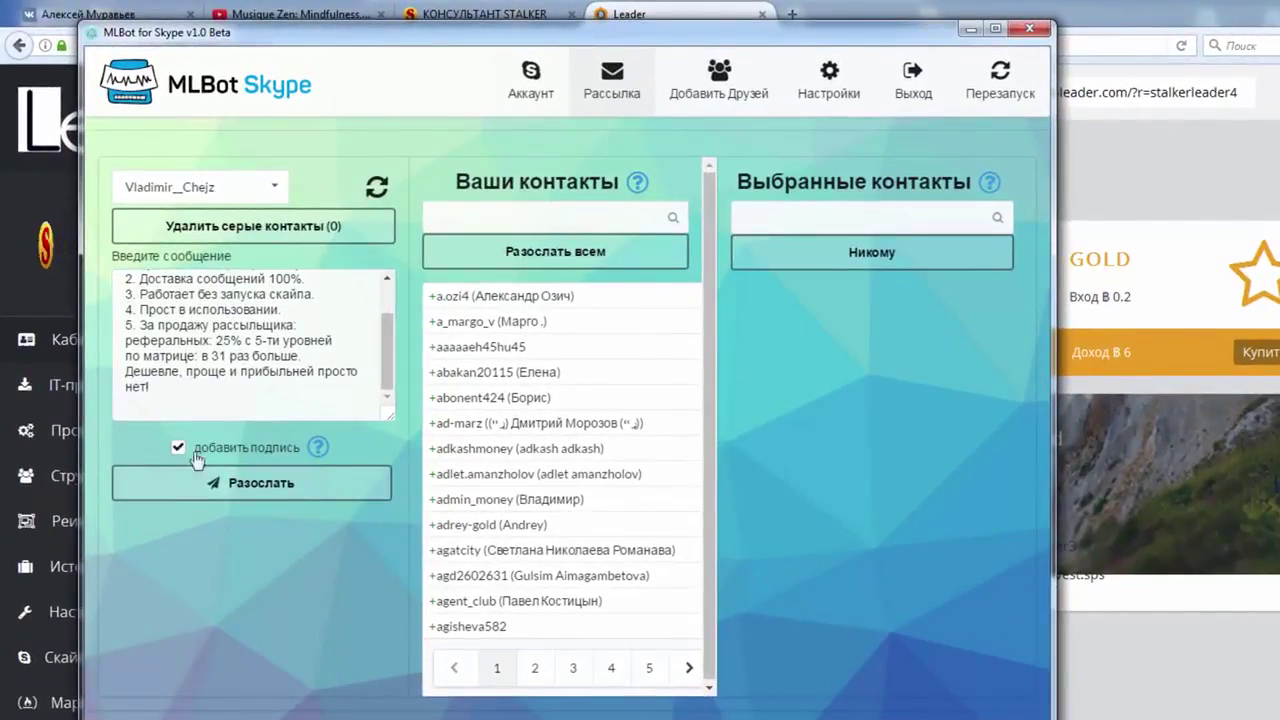
mouse_move(317, 447)
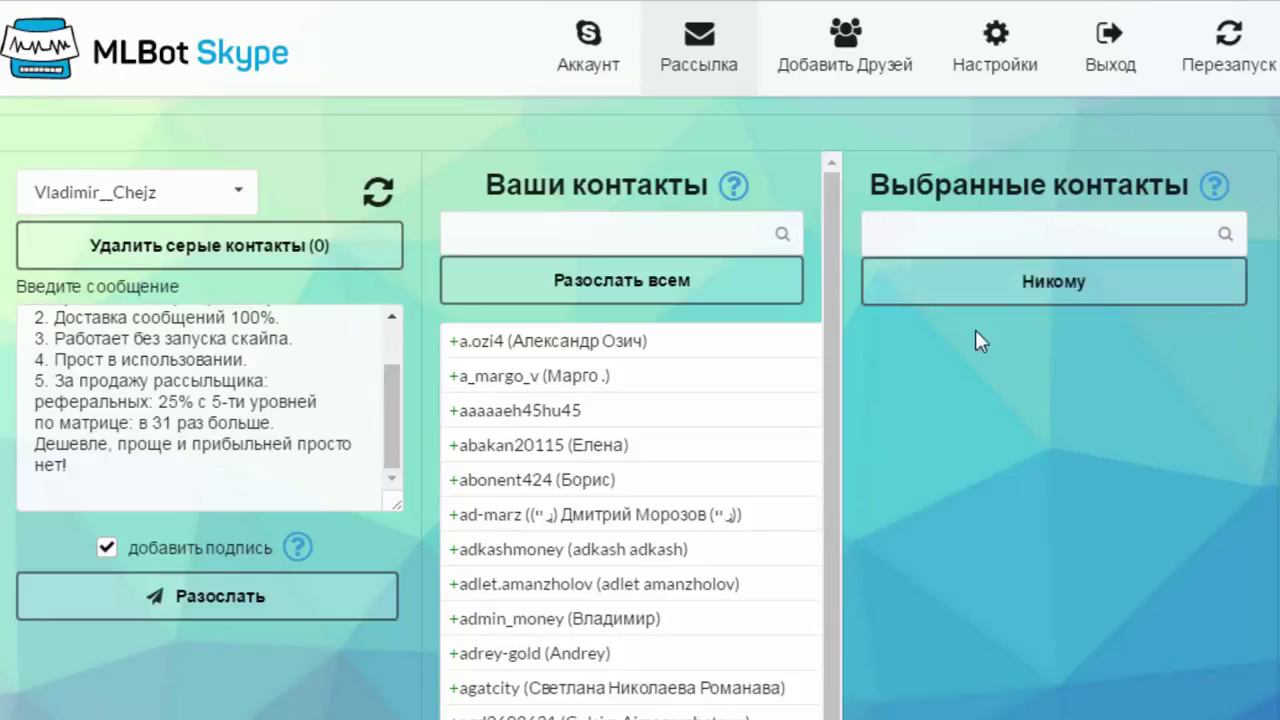
left_click(609, 290)
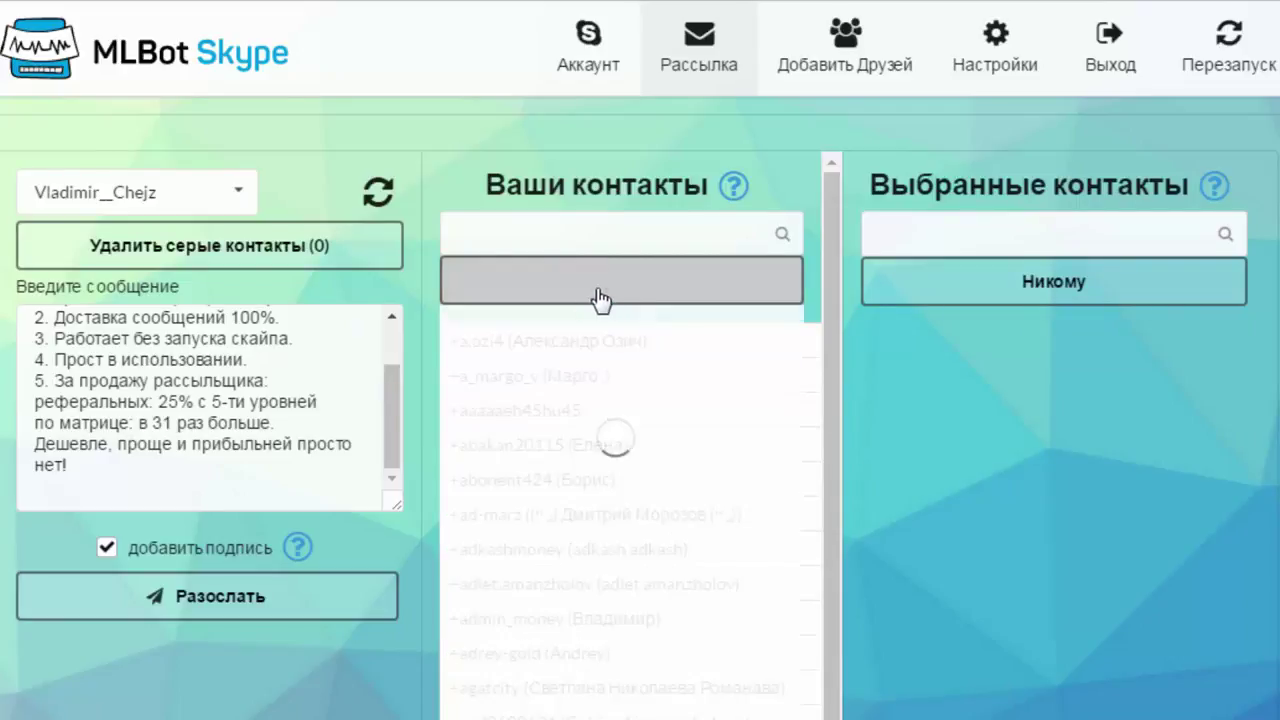
left_click(200, 605)
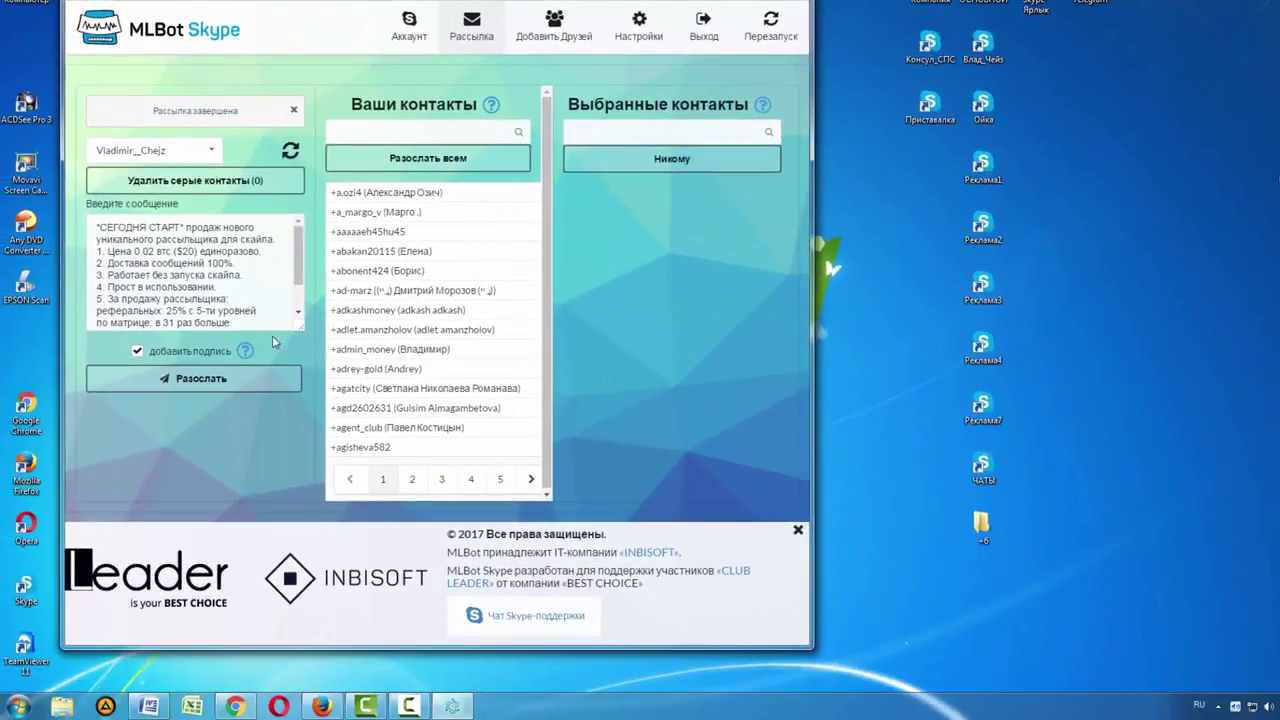
Enlarge the message field to show the full text, and reopen the sending account's Skype at the second chat of the recent list.
left_click_drag(301, 329, 302, 446)
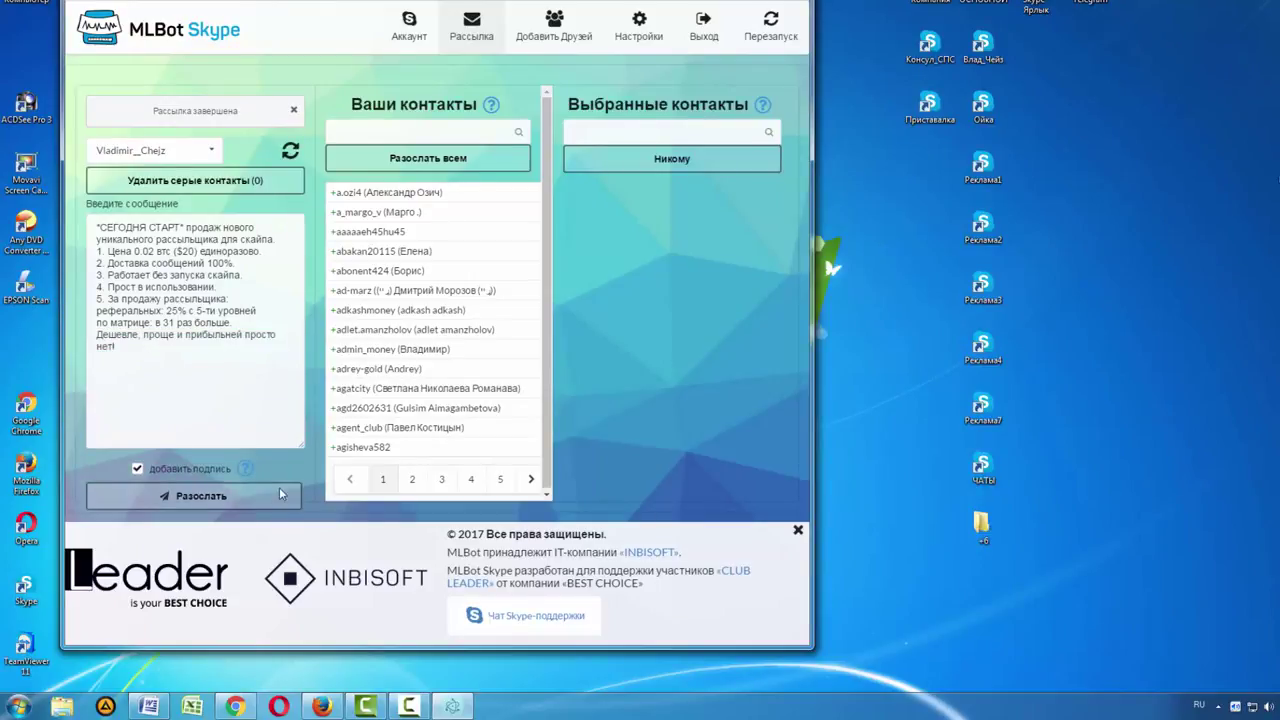
left_click(1000, 242)
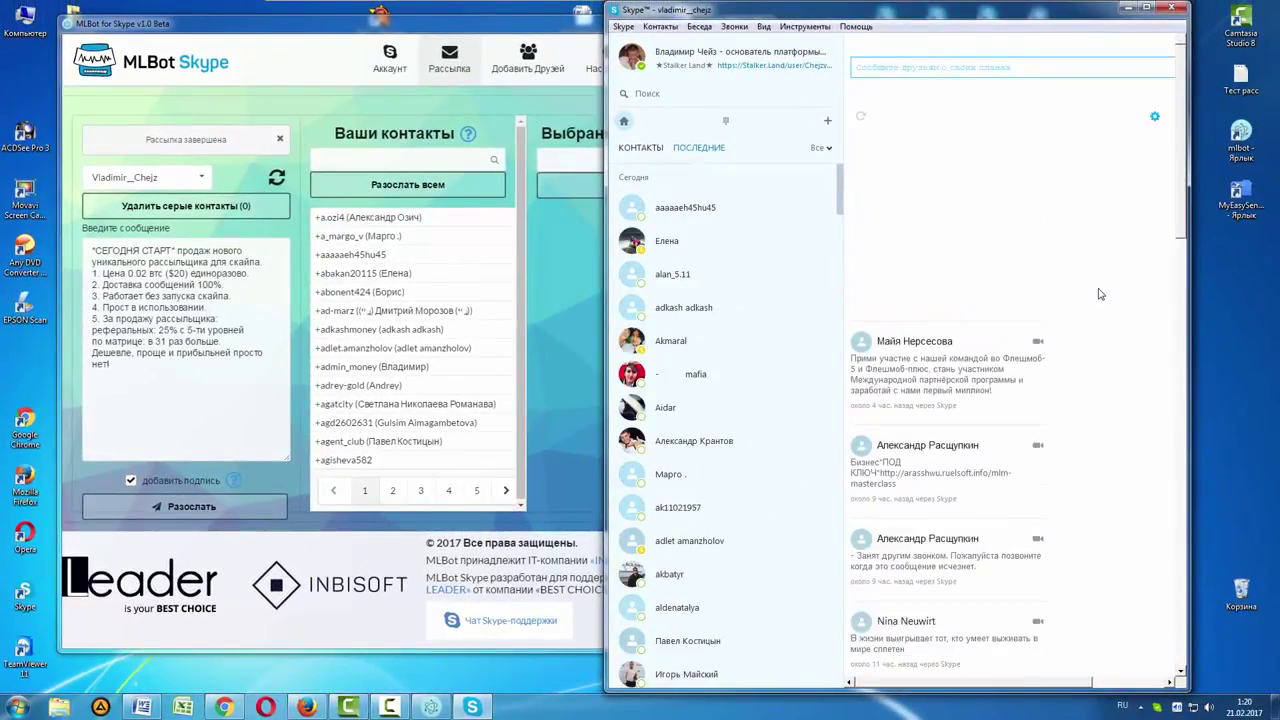
left_click(669, 247)
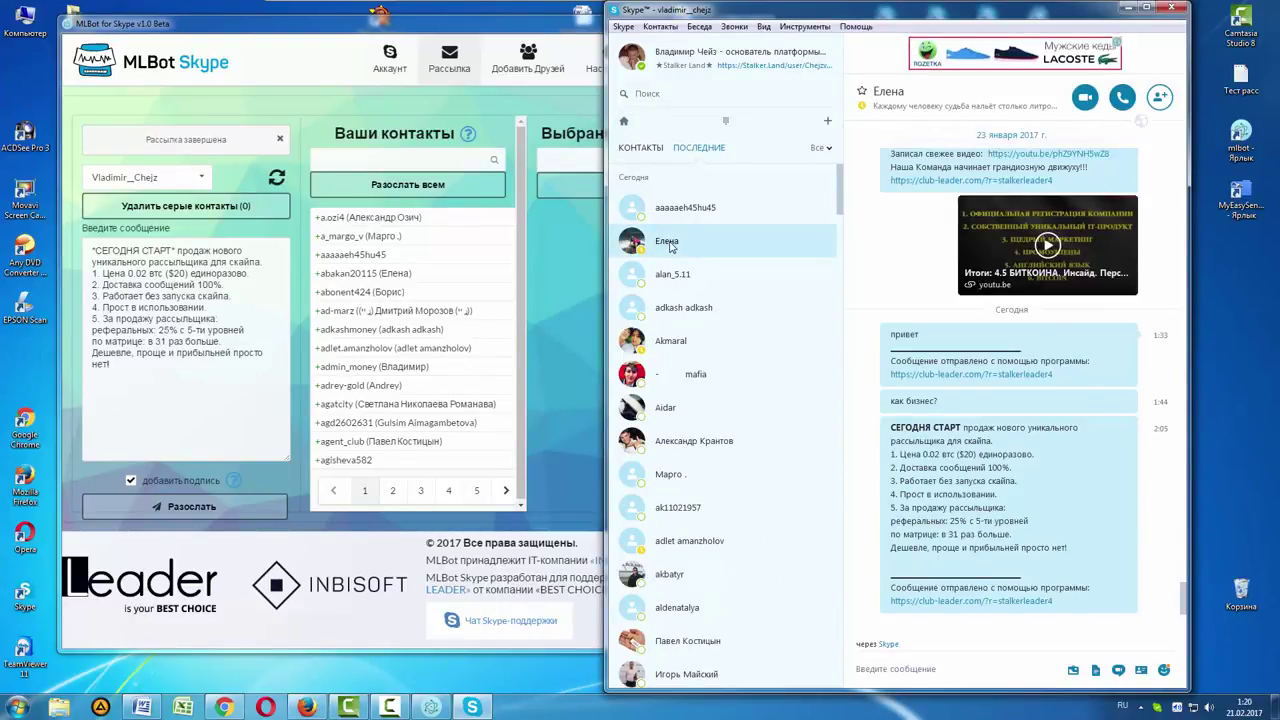
Maximize the Skype window and compare the mailed messages, highlighting the signature block under "привет" and clearing the selection.
left_click(1149, 8)
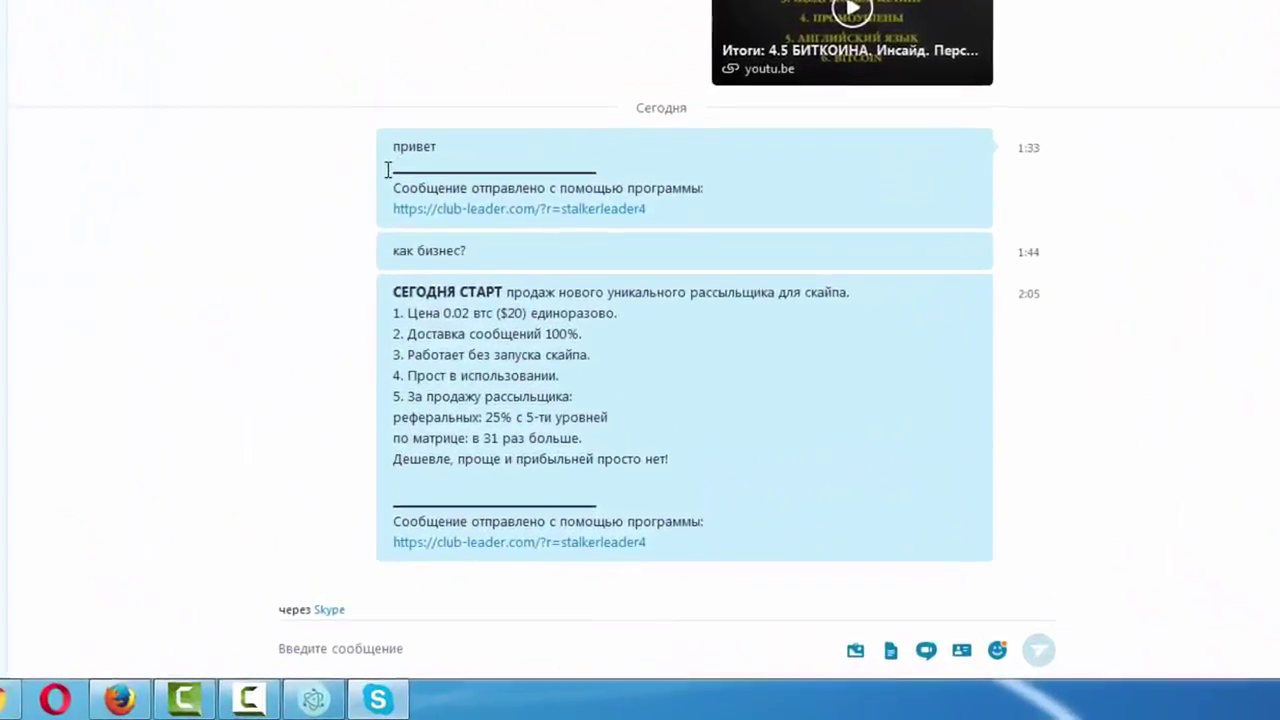
left_click_drag(481, 366, 687, 385)
left_click_drag(726, 119, 727, 126)
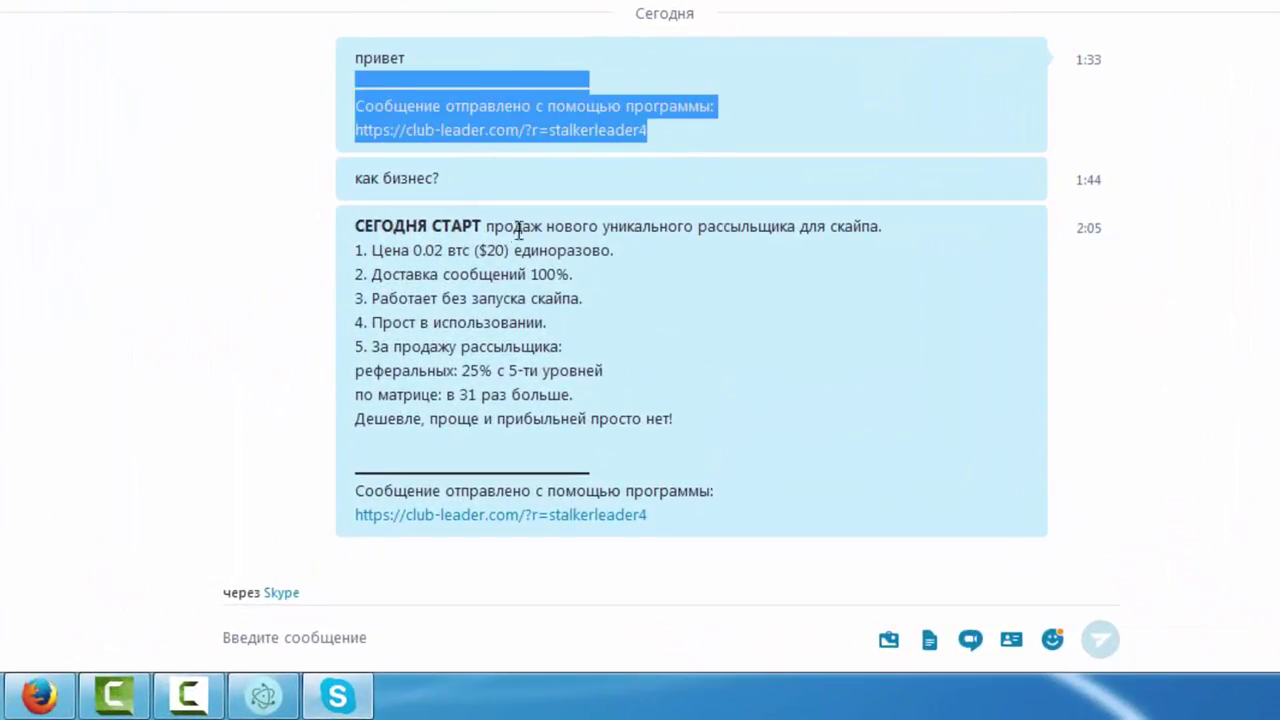
left_click(223, 103)
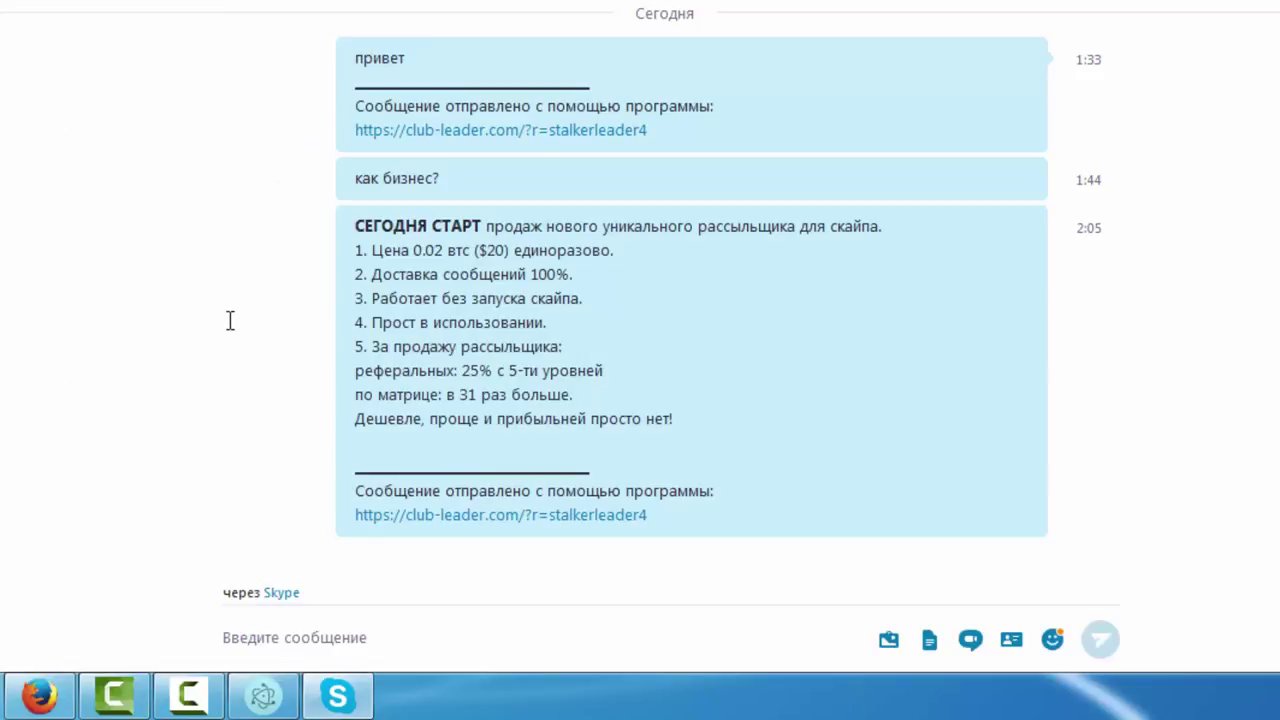
Highlight the advertising message with its signature in the open chat and clear the selection.
left_click_drag(346, 223, 726, 529)
left_click(785, 373)
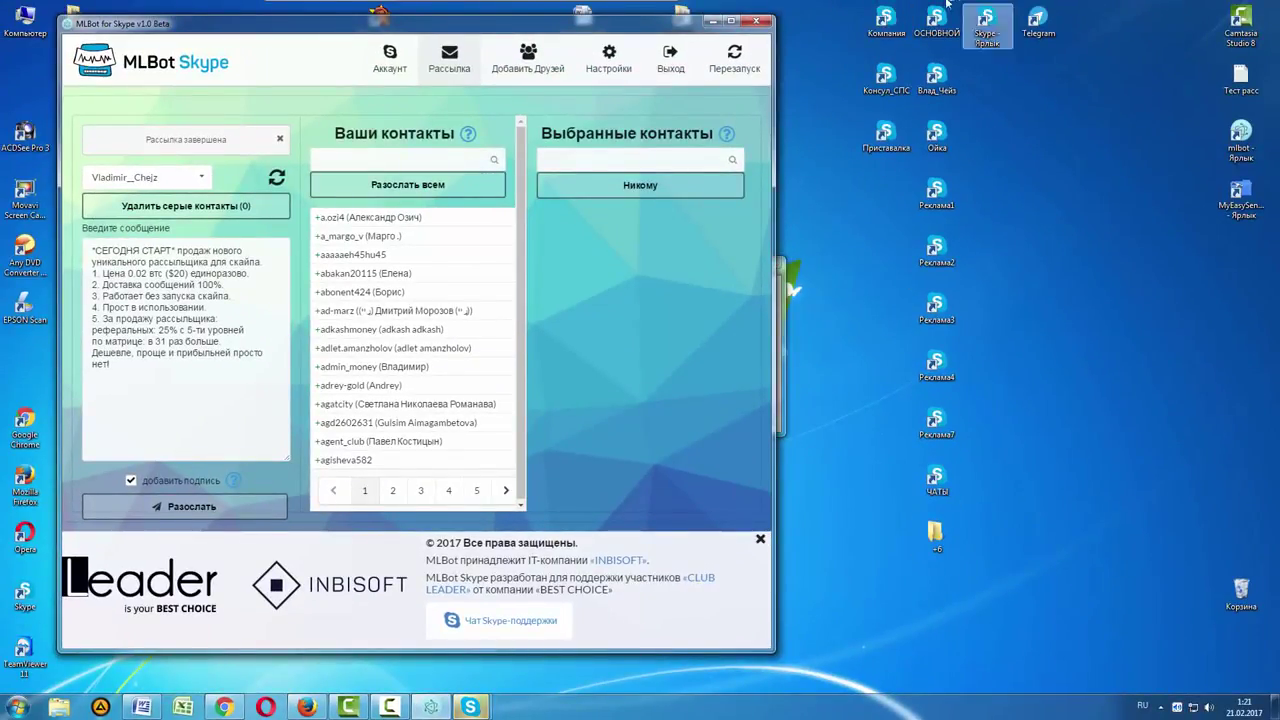
Bring up the pending Skype update window and dismiss it without installing the new version.
left_click(937, 480)
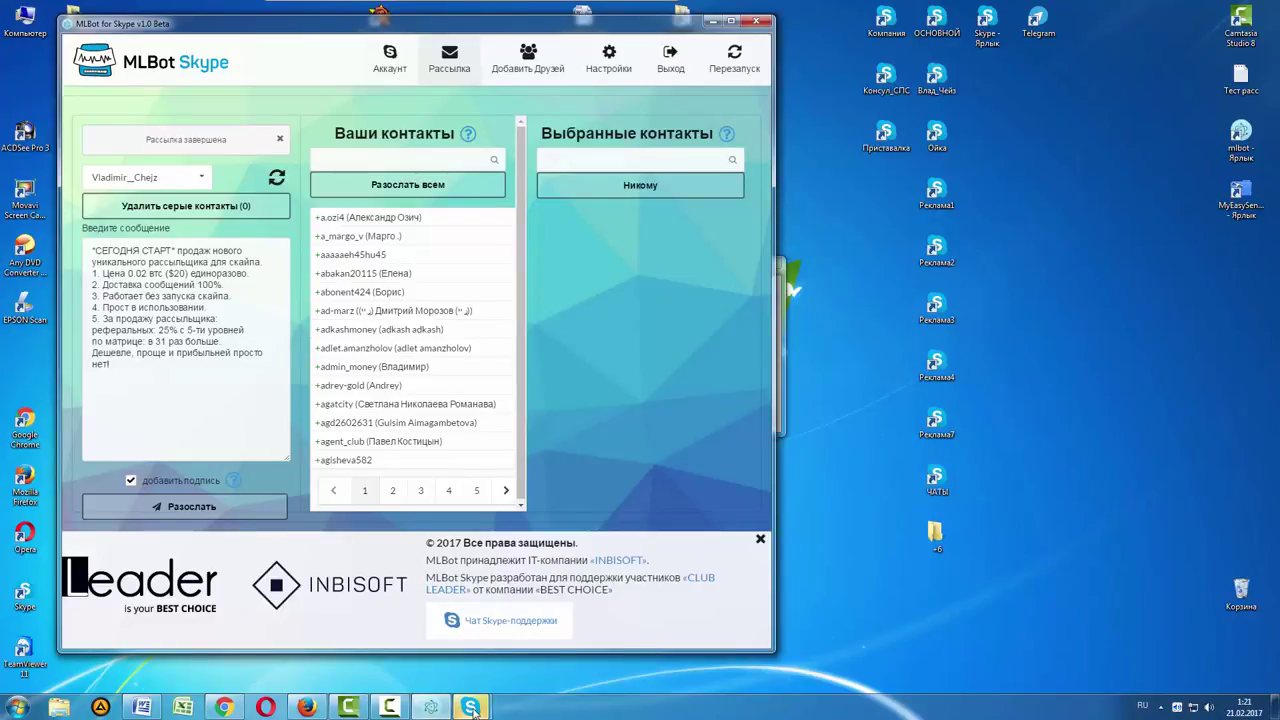
mouse_move(470, 707)
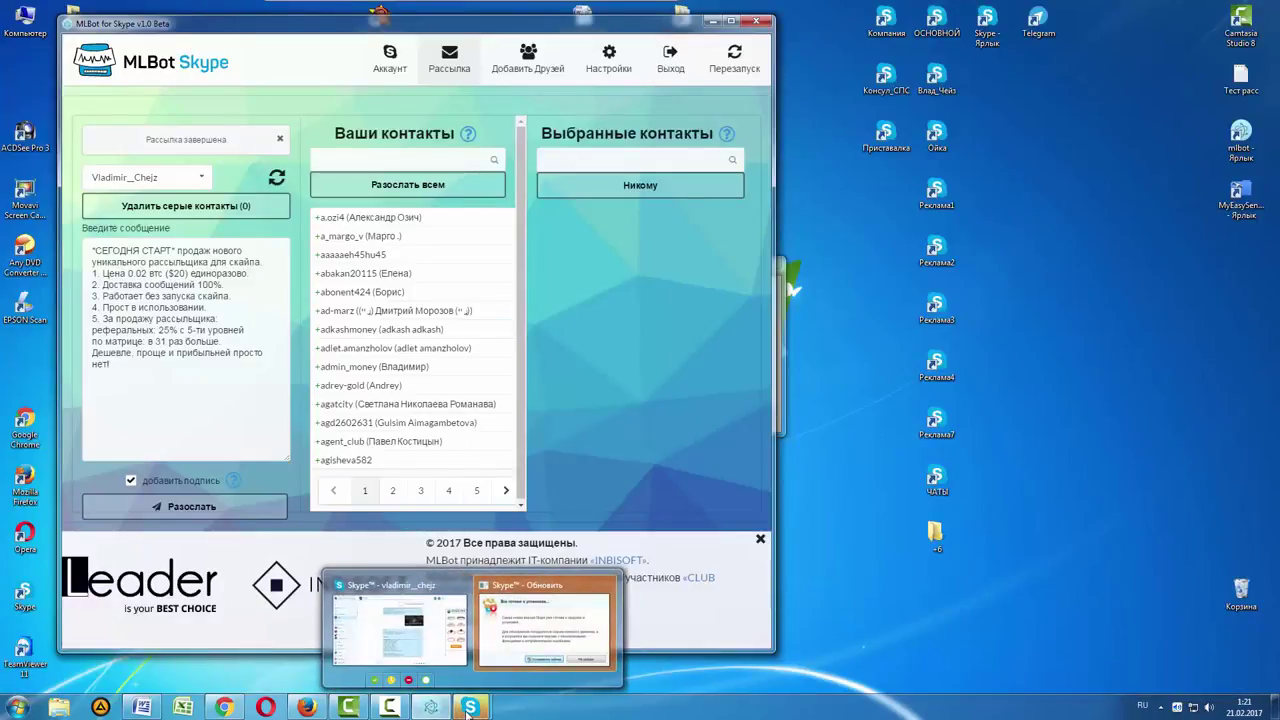
left_click(540, 625)
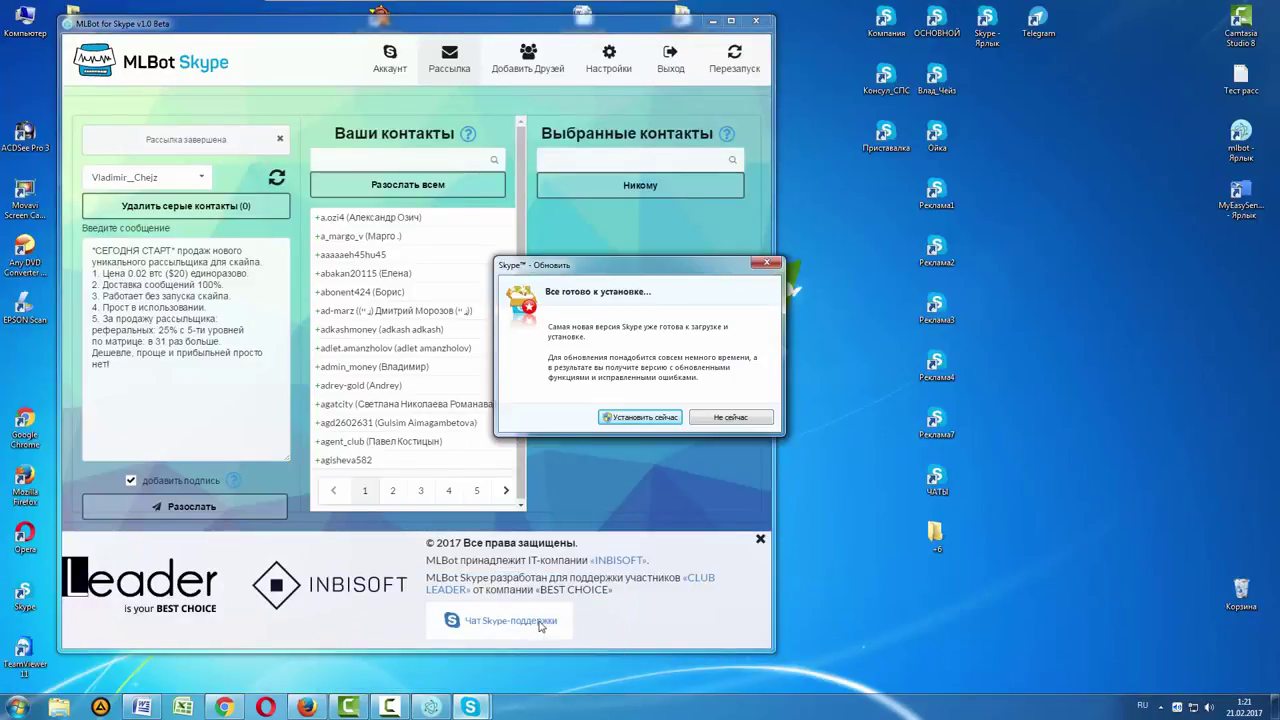
left_click(766, 264)
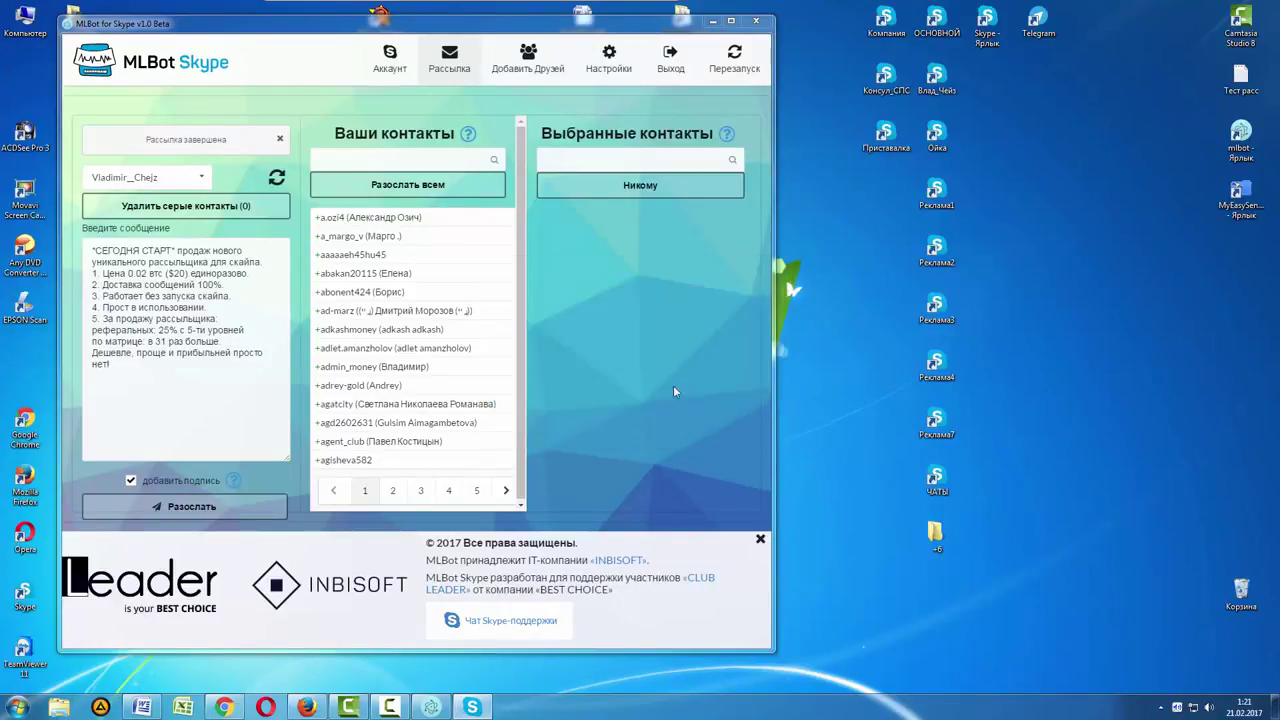
Return to the main Skype window and check the mailed messages in the third to sixth chats of the recent list.
left_click(470, 707)
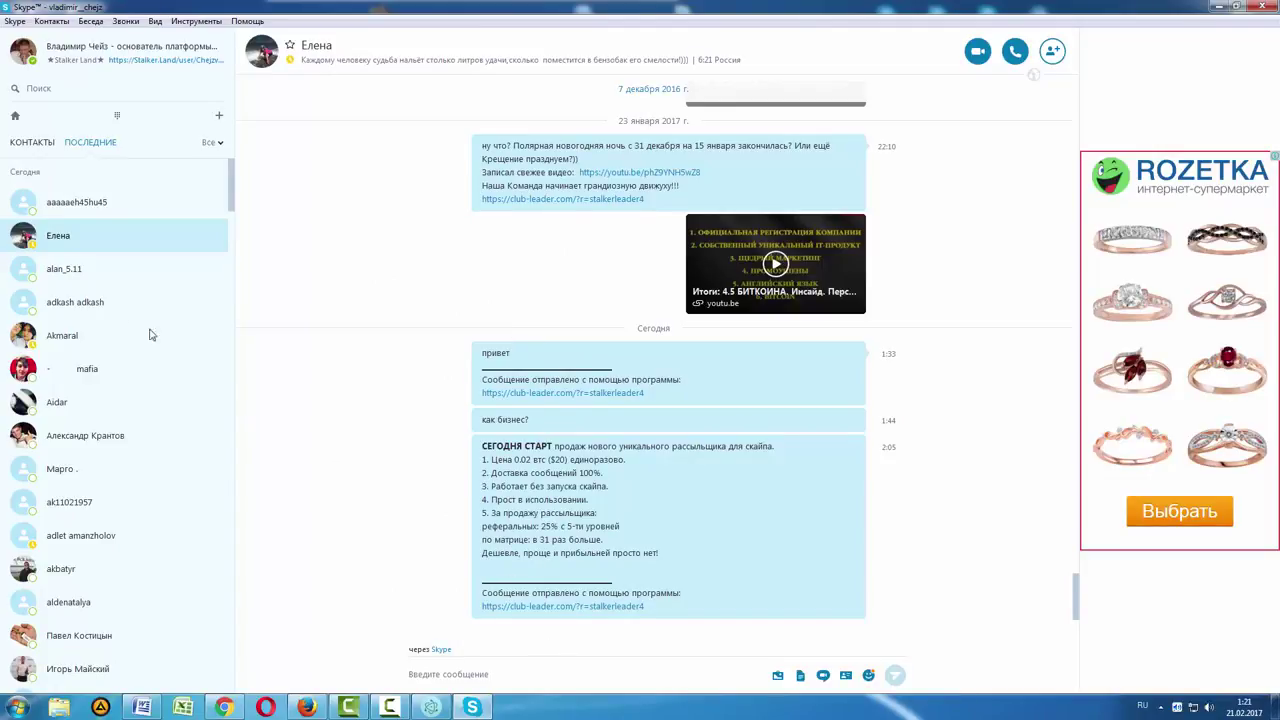
left_click(67, 283)
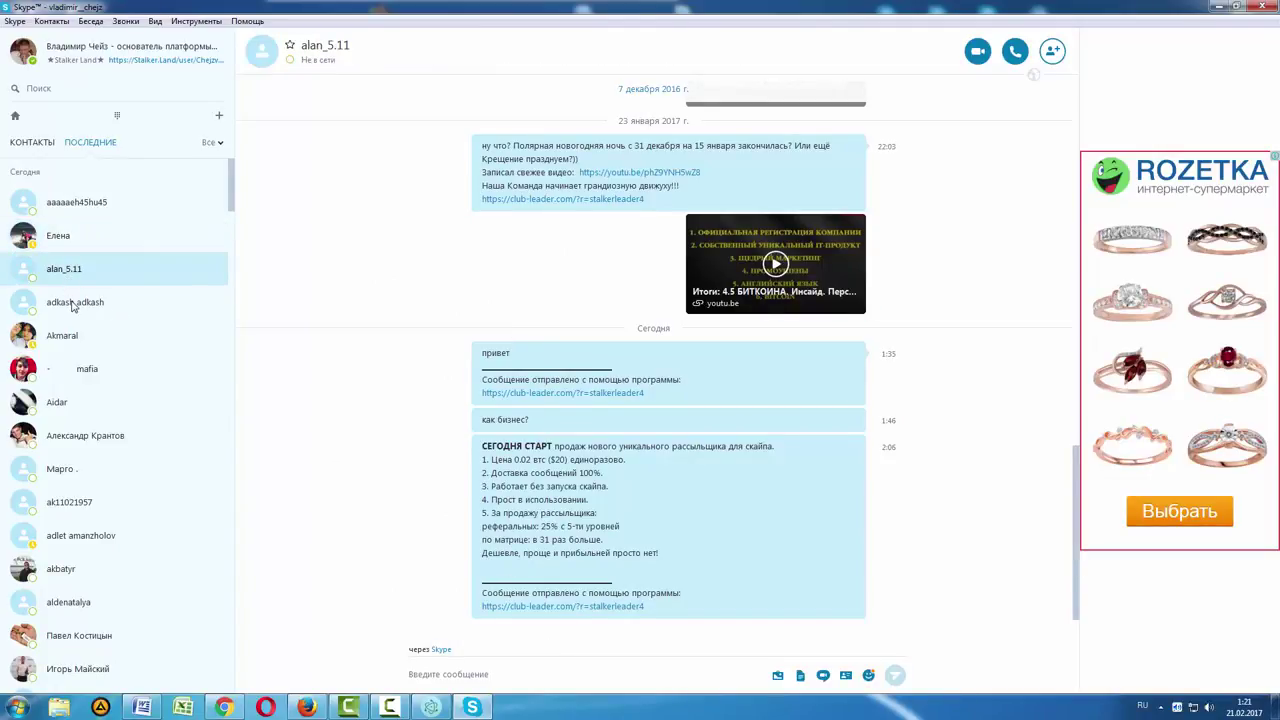
left_click(72, 304)
left_click(64, 340)
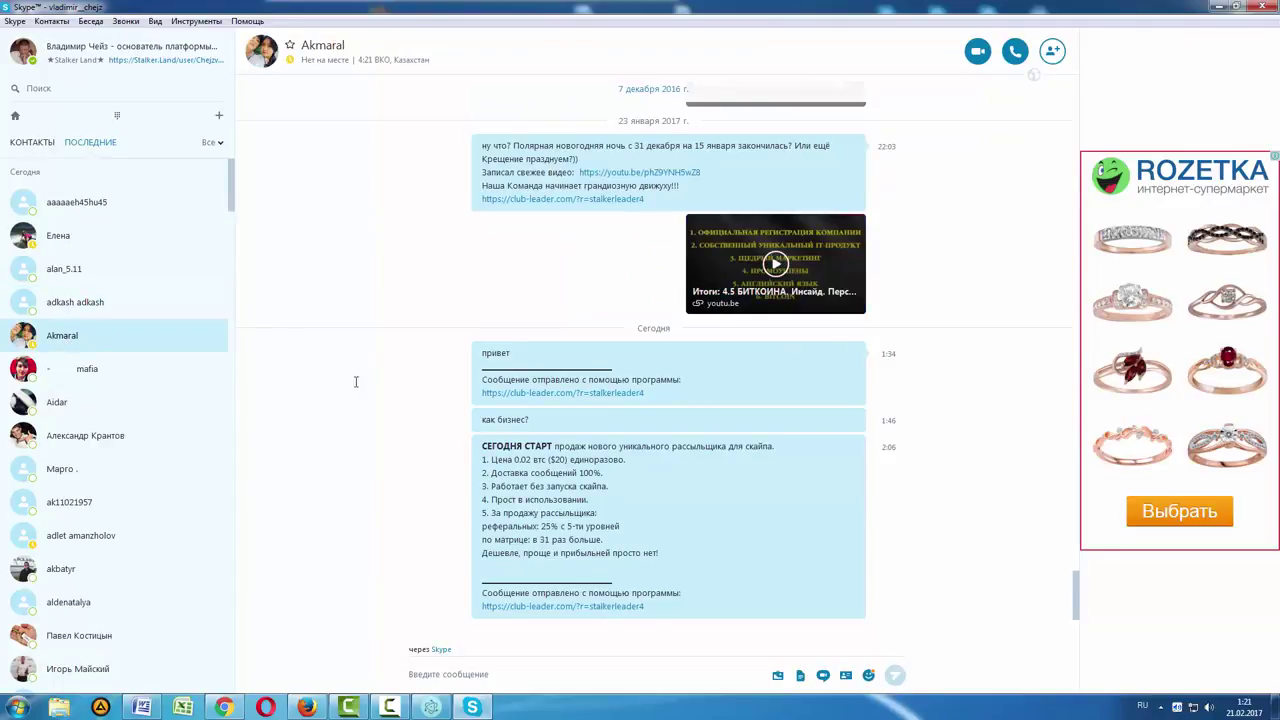
left_click(95, 375)
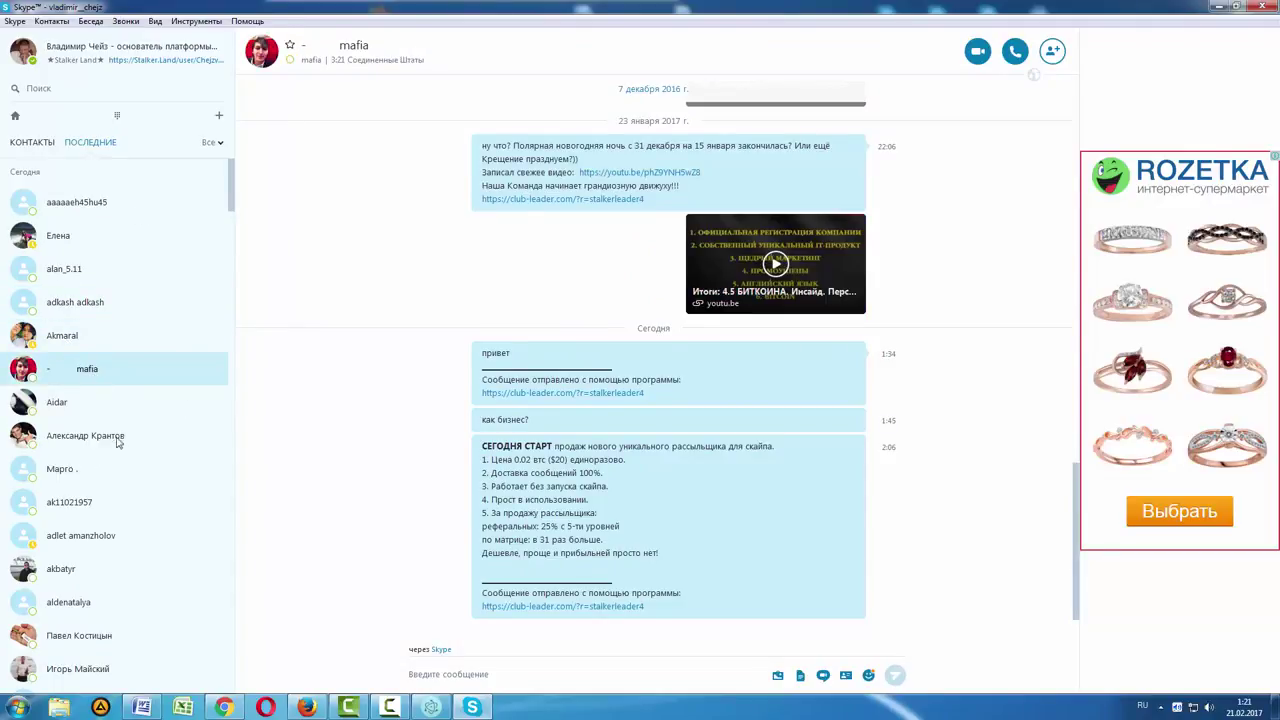
Highlight the signature under "привет" and the bold heading "СЕГОДНЯ СТАРТ" in the open chat, clearing each selection.
left_click_drag(474, 367, 675, 390)
left_click(398, 436)
left_click_drag(480, 446, 549, 446)
left_click(657, 494)
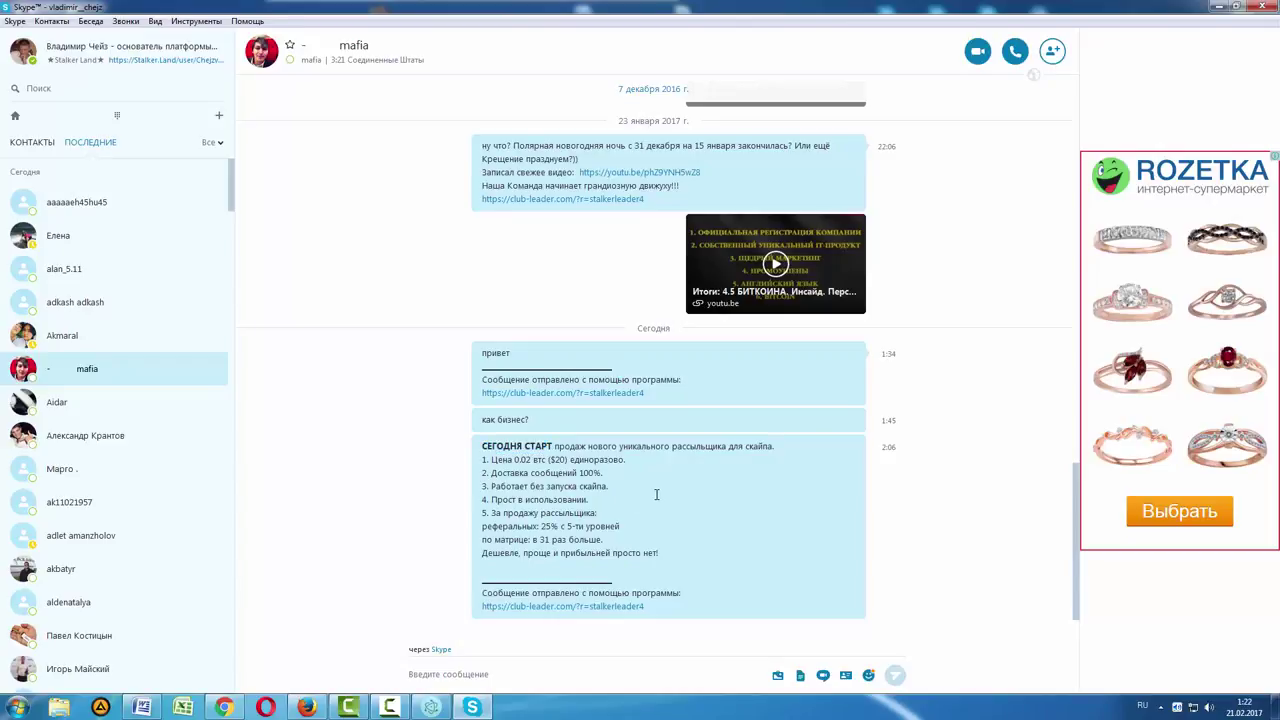
Check the mailed messages in the next five chats of the recent list, the seventh to the eleventh.
left_click(99, 405)
left_click(106, 437)
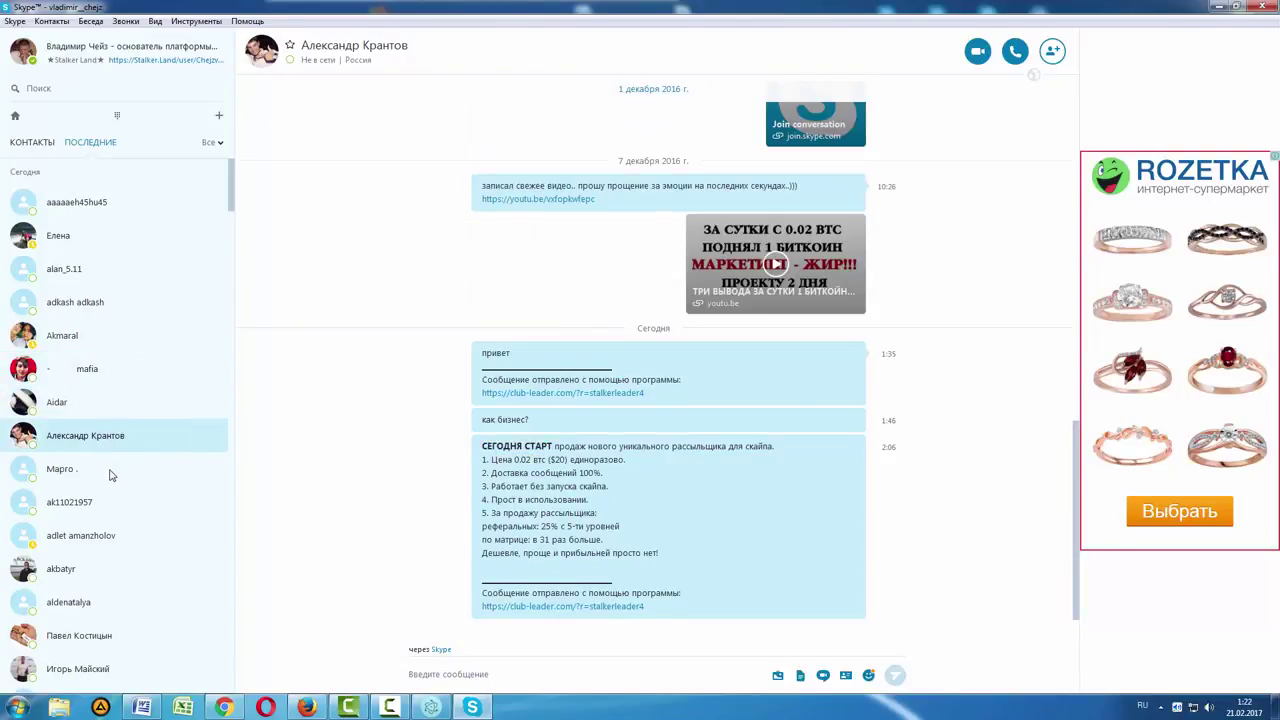
left_click(105, 478)
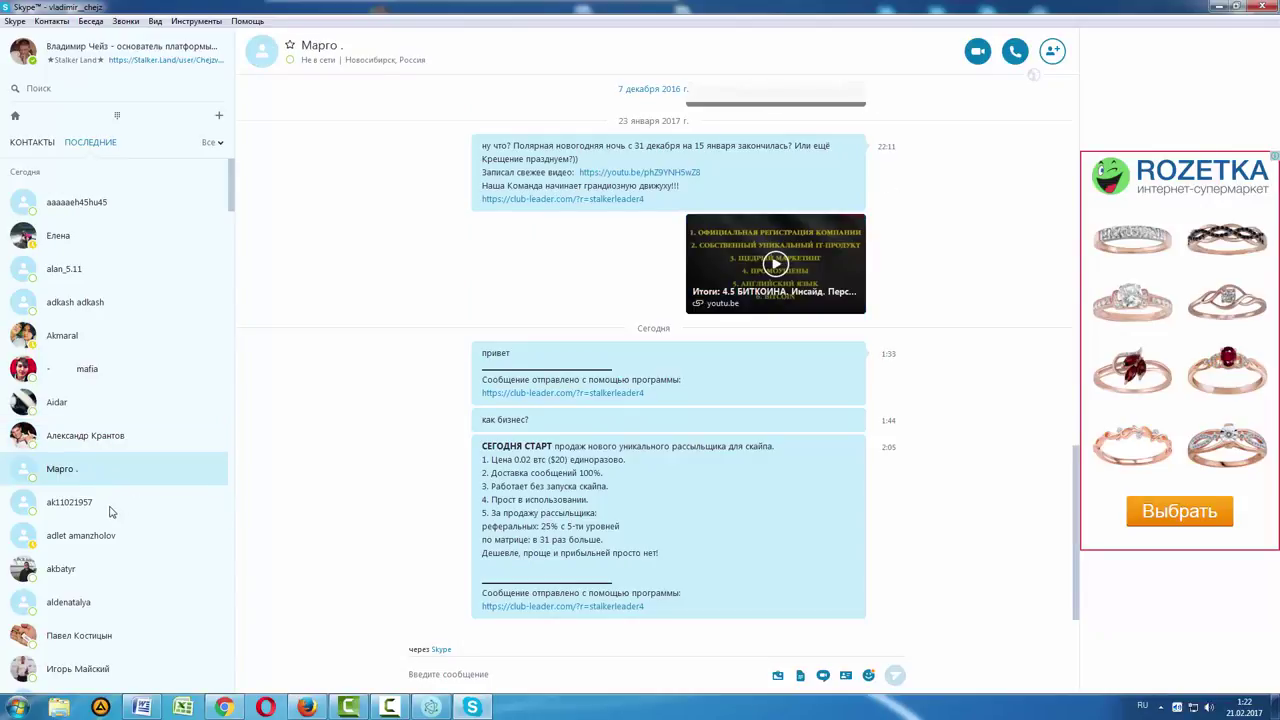
left_click(110, 512)
left_click(129, 546)
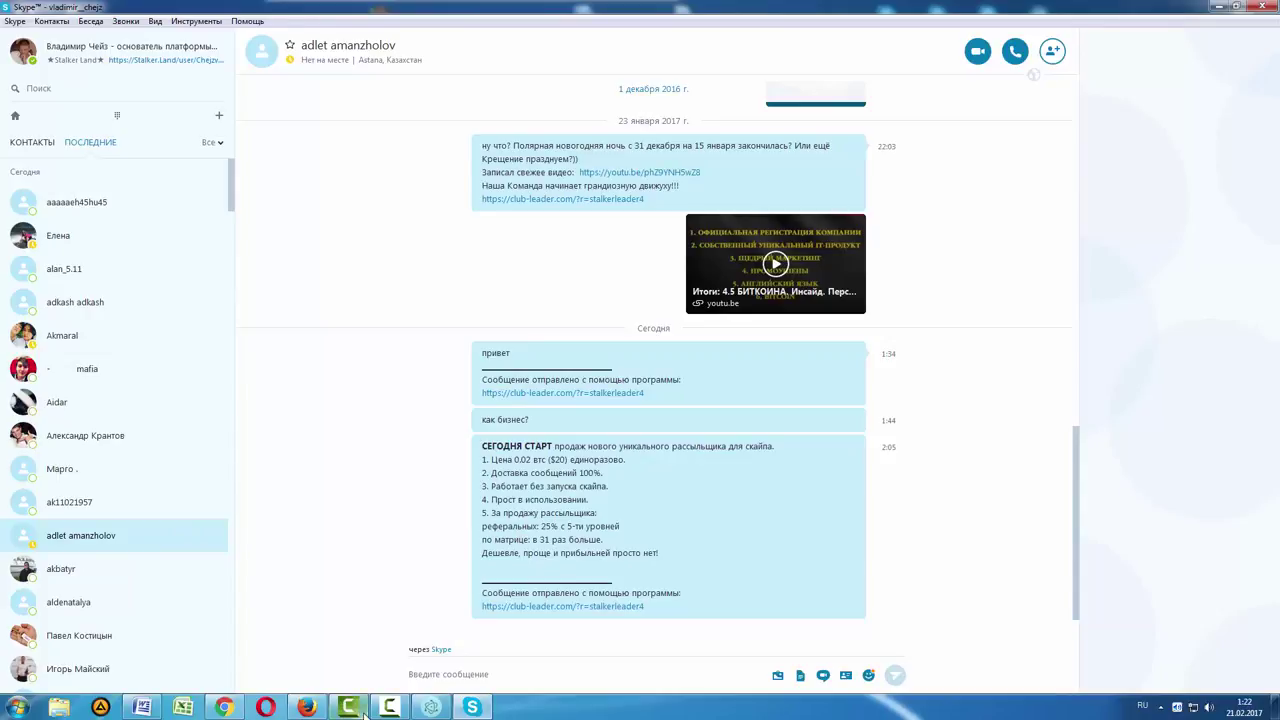
Switch back to MLBot, maximize its window and open the section for adding friends.
left_click(428, 708)
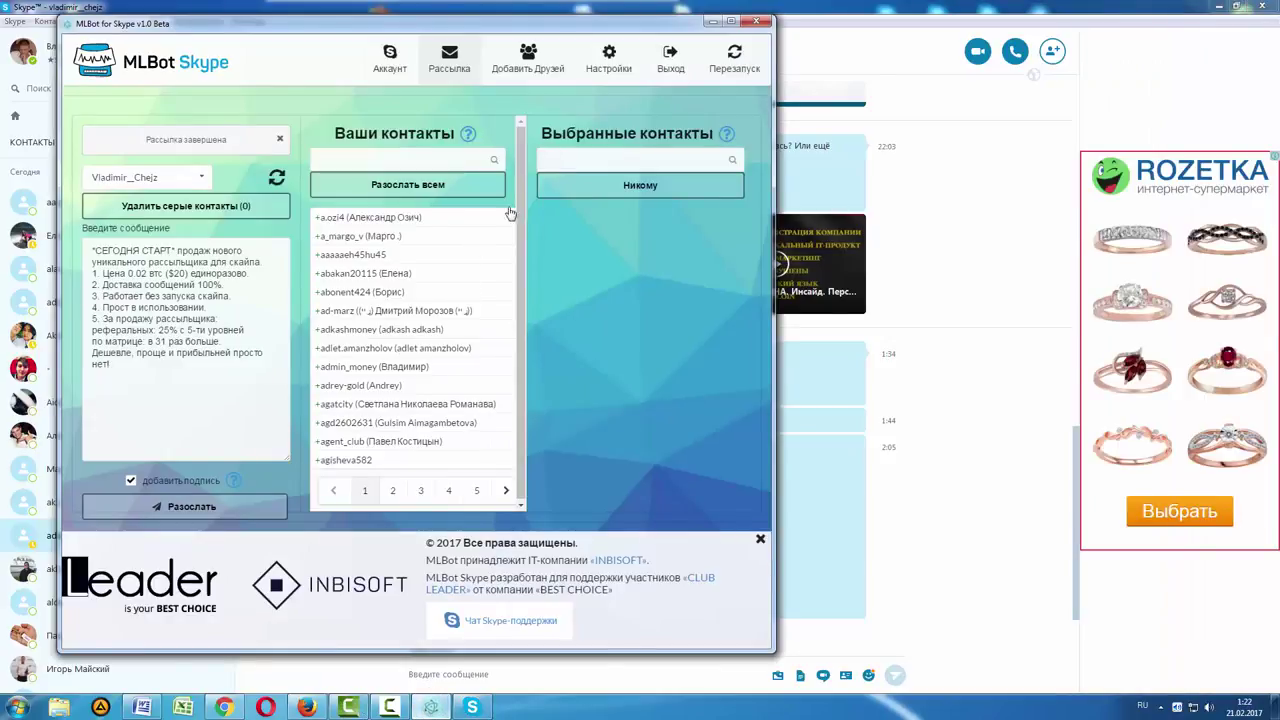
left_click(733, 21)
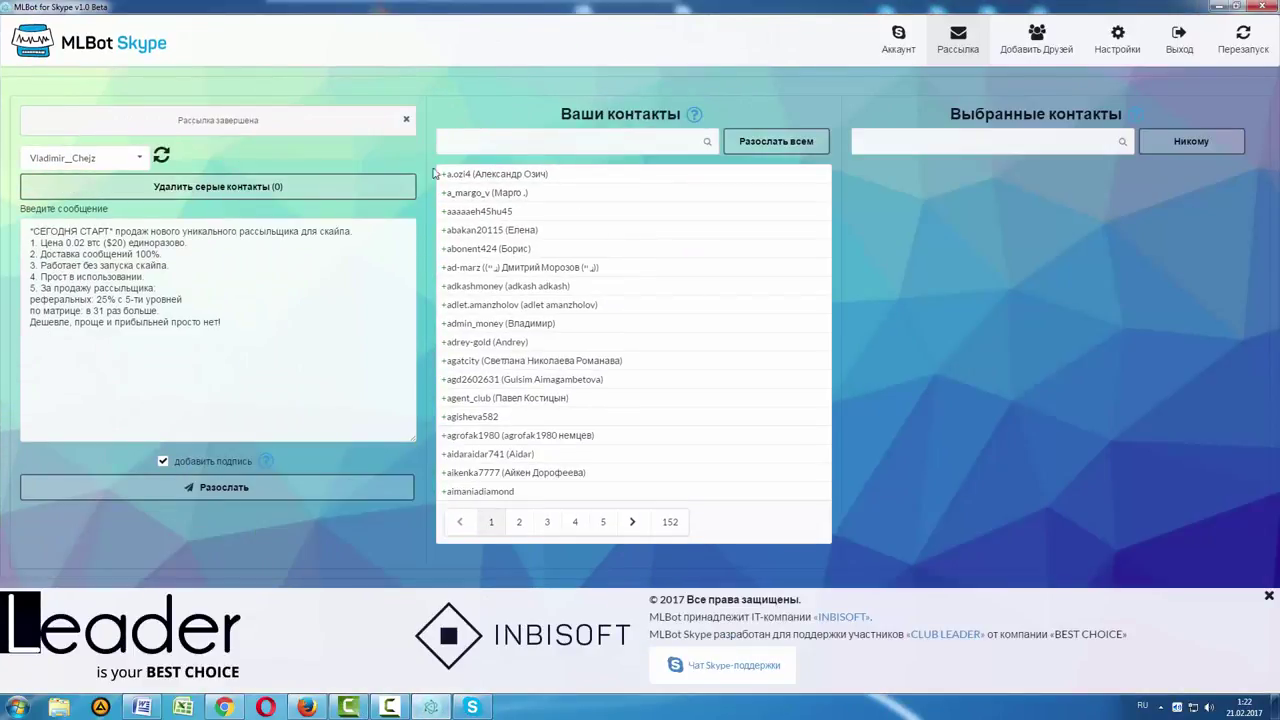
left_click(1039, 55)
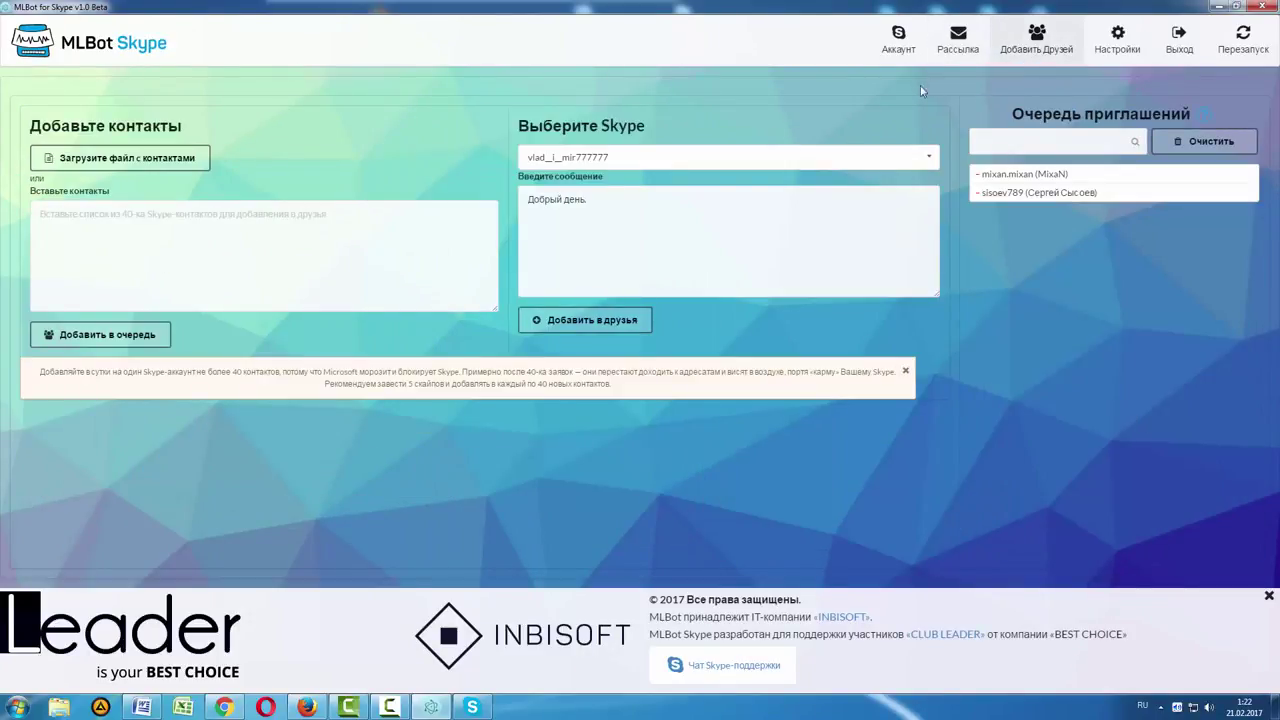
Go through the contact list and invitation message fields, and choose the second Skype account for sending friend requests.
left_click(80, 233)
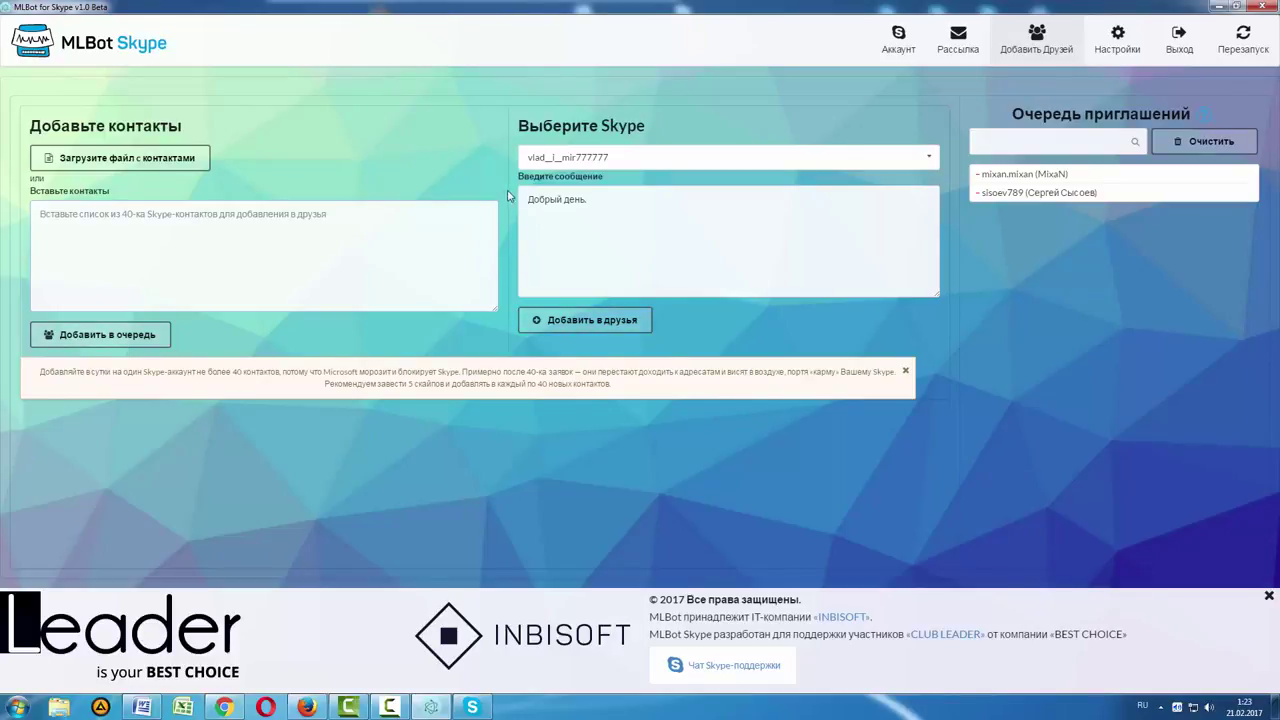
left_click(564, 226)
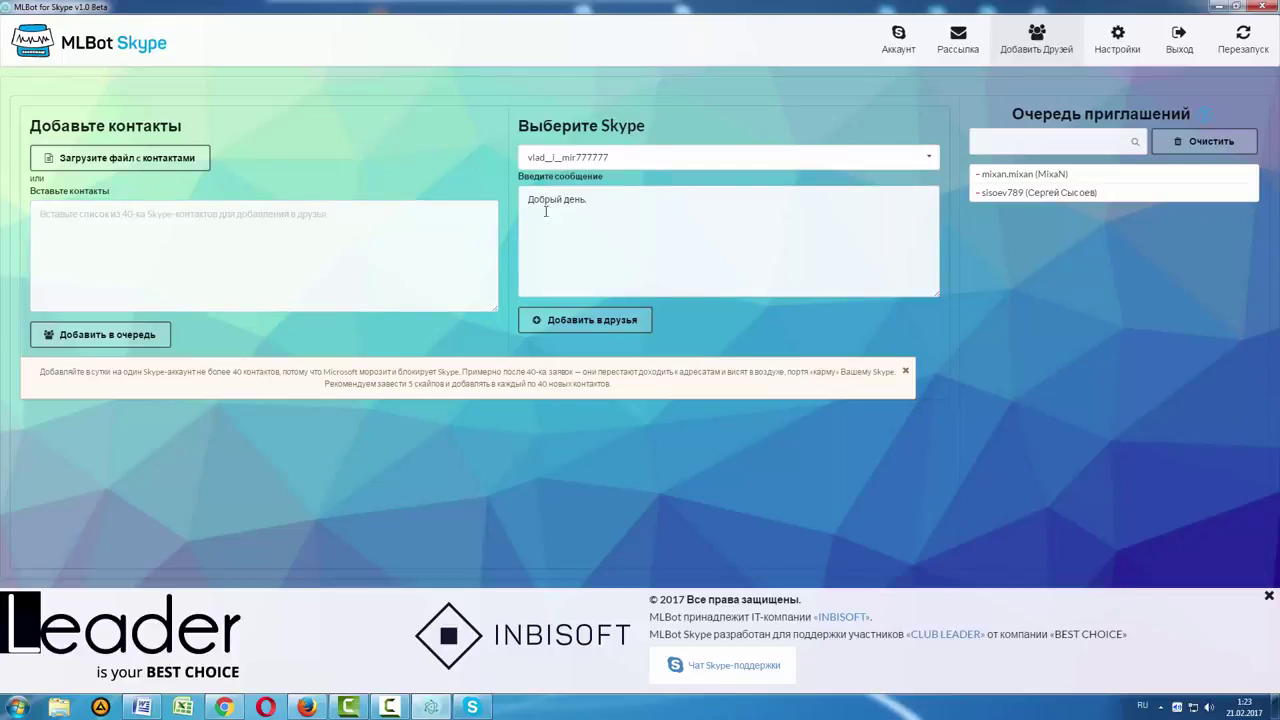
left_click(604, 206)
key("BackSpace")
left_click(929, 156)
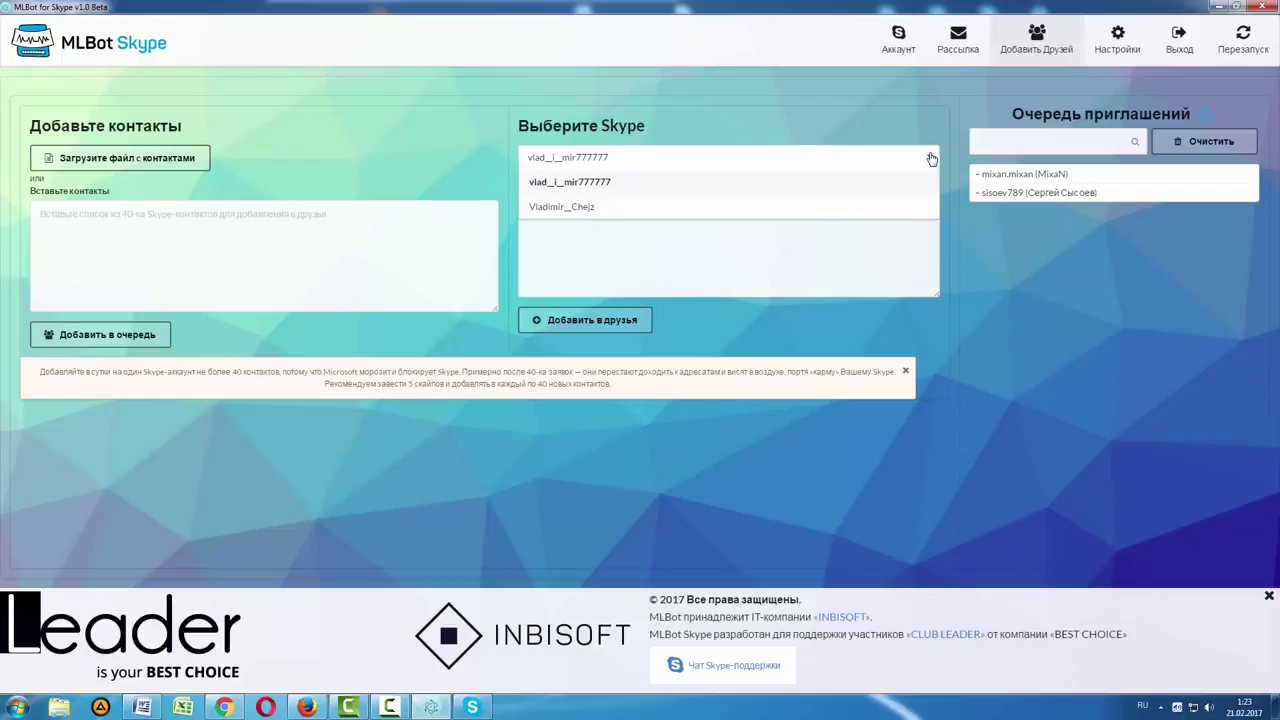
left_click(565, 207)
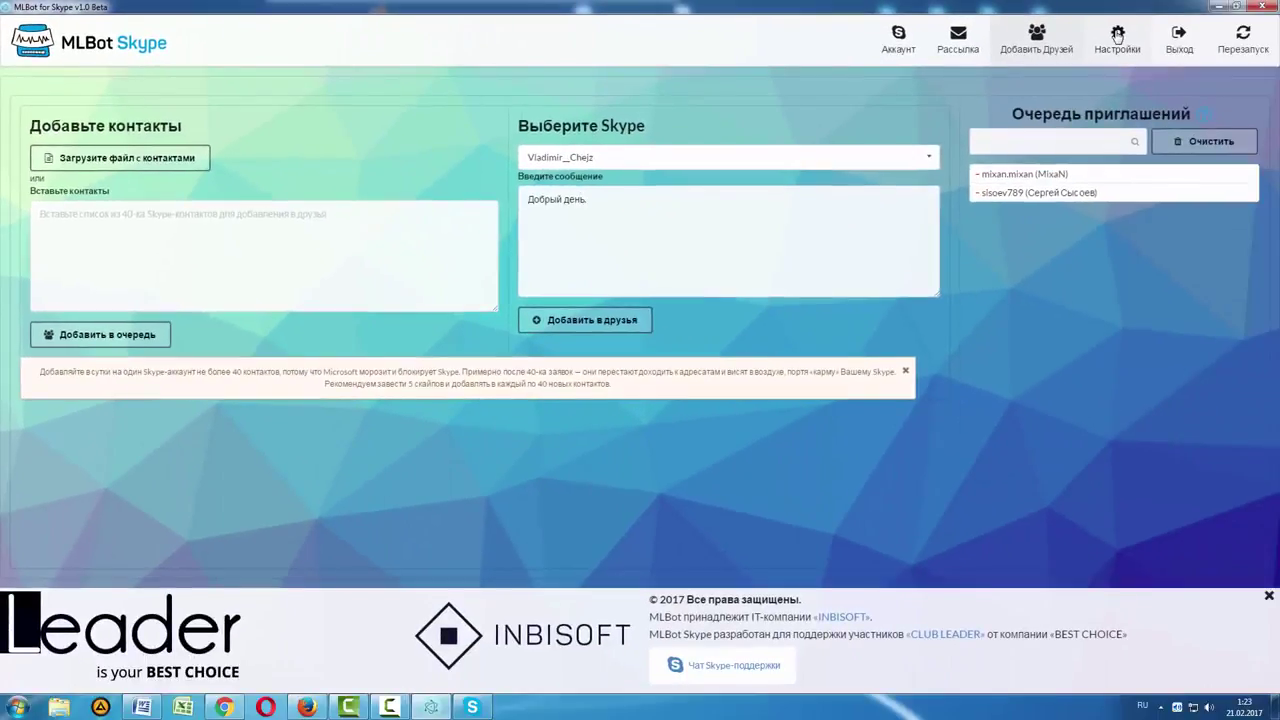
View MLBot's settings and its list of Skype accounts, and return to the mailing section.
left_click(1117, 37)
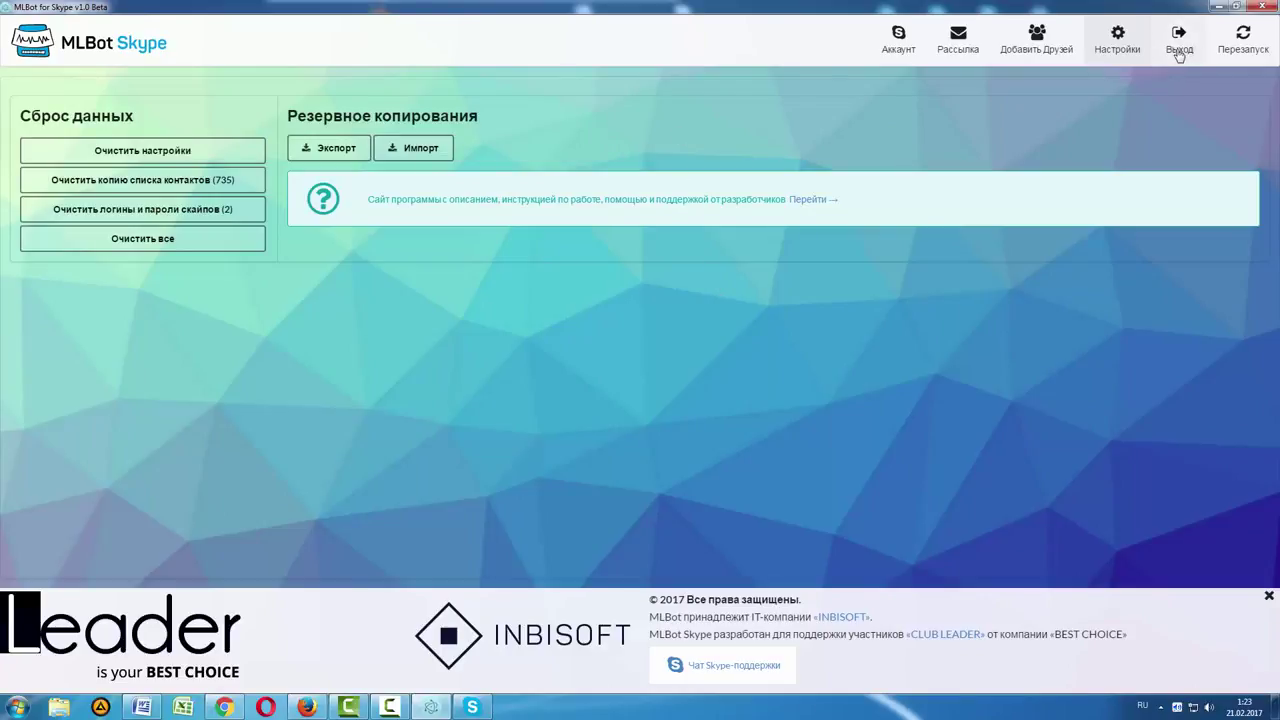
left_click(902, 48)
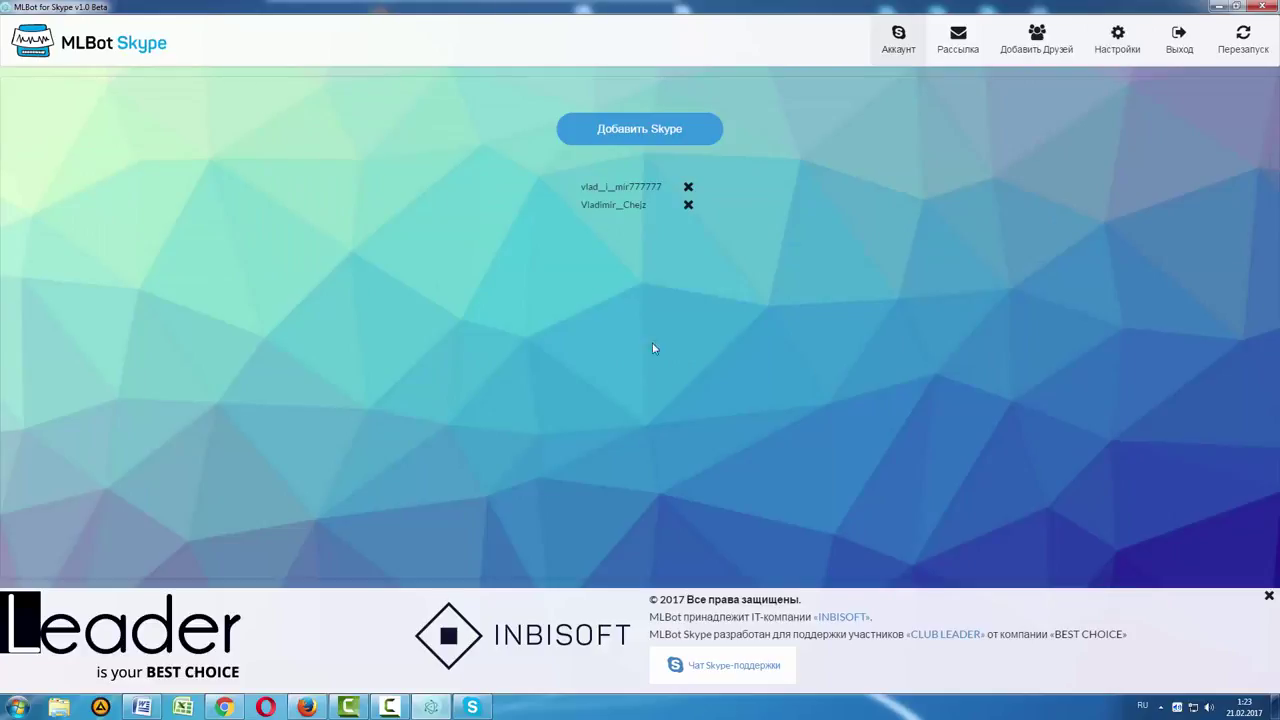
left_click(955, 50)
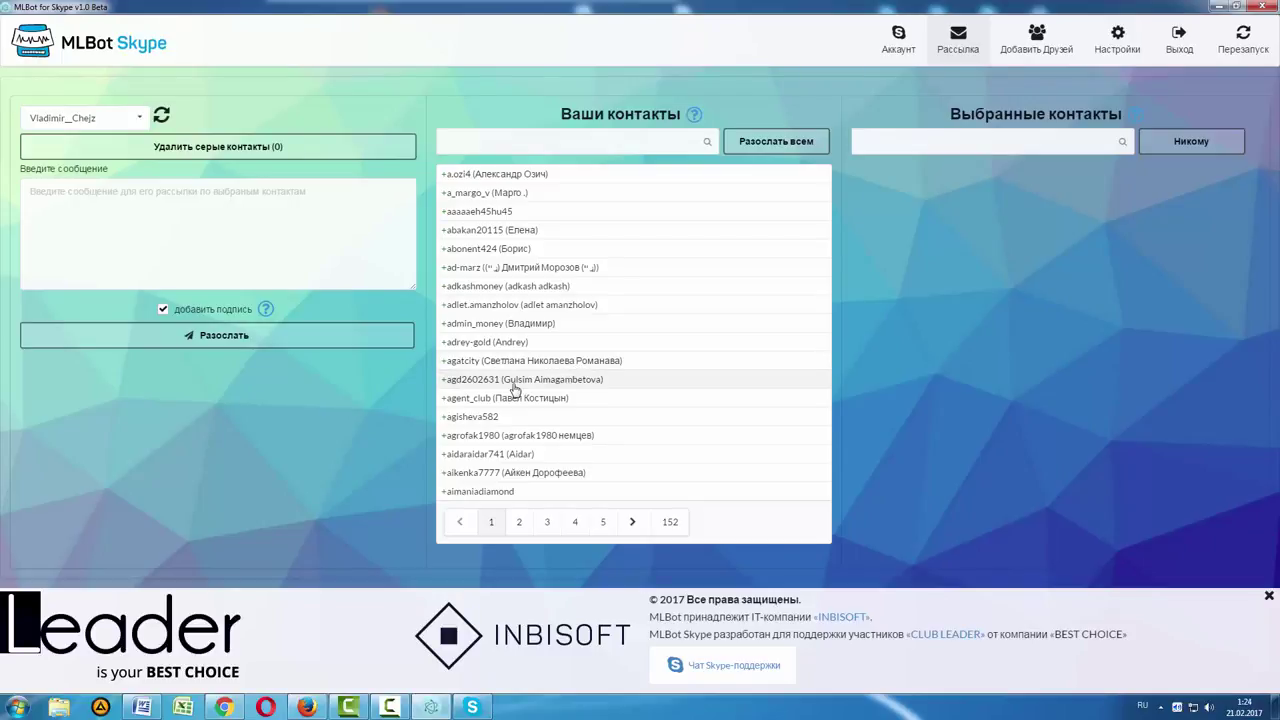
Switch to the Leader cabinet in Firefox, highlight the referral-link visits, team size and balance, and reload the page.
left_click(471, 707)
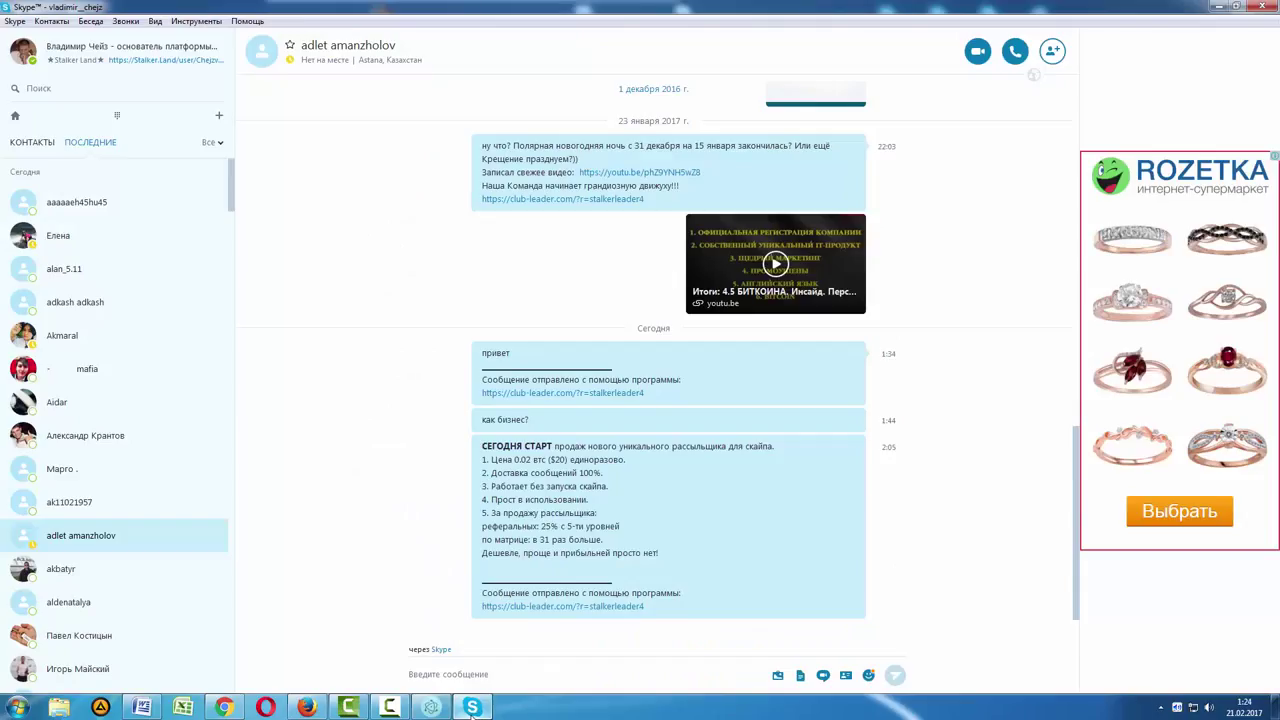
left_click(306, 706)
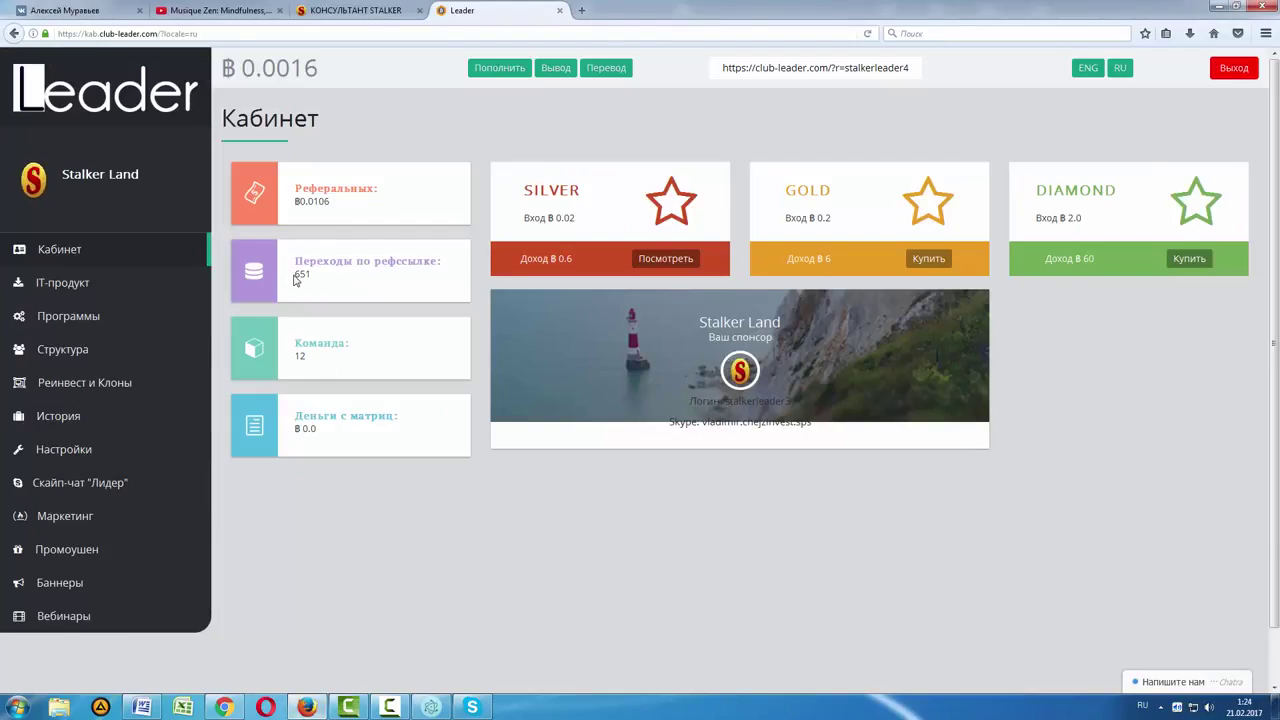
left_click_drag(293, 274, 333, 281)
left_click(333, 281)
left_click_drag(296, 356, 331, 366)
left_click(380, 331)
left_click_drag(296, 67, 400, 56)
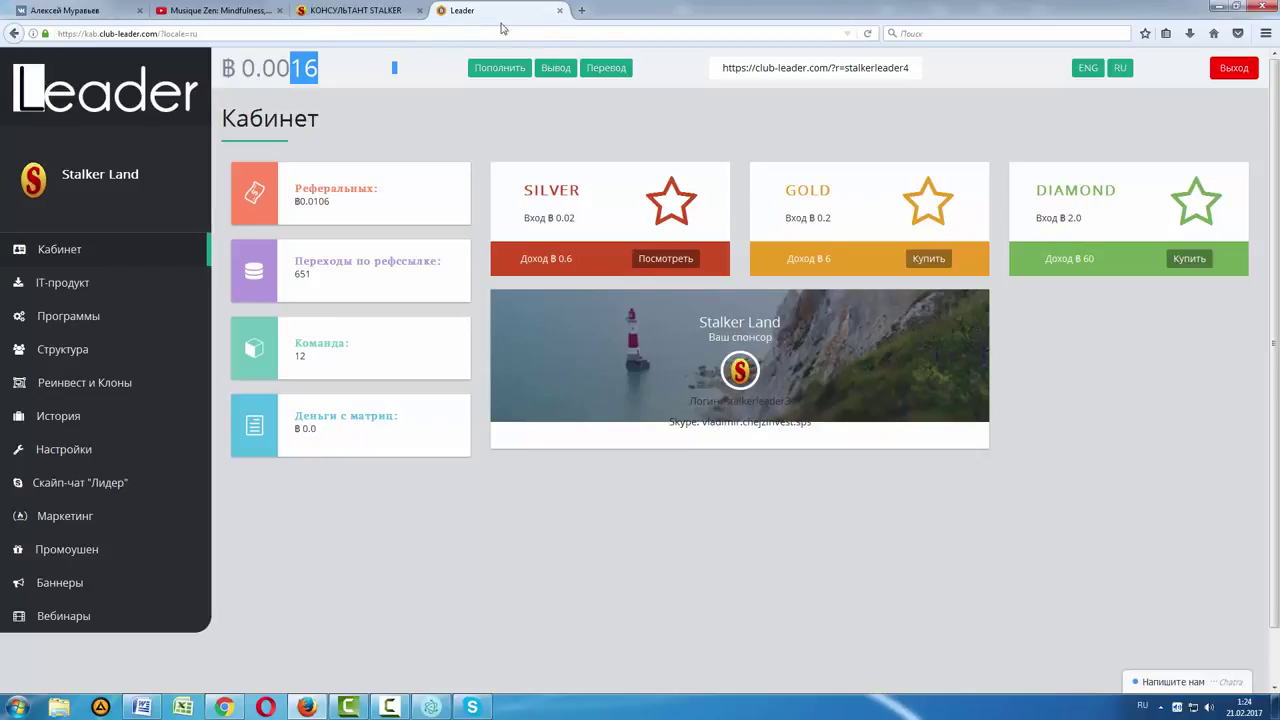
left_click(870, 34)
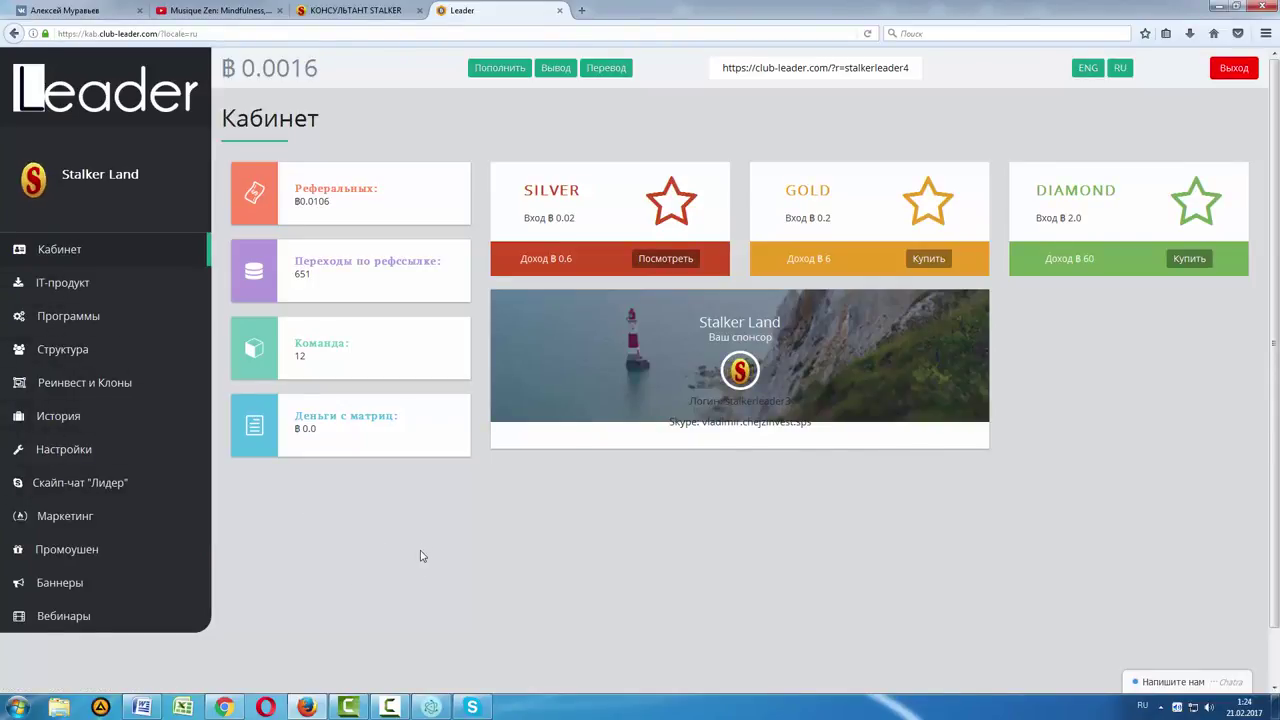
Switch to the other Leader cabinet in Chrome and bring up the Stalker profile page in the neighbouring tab.
left_click(224, 708)
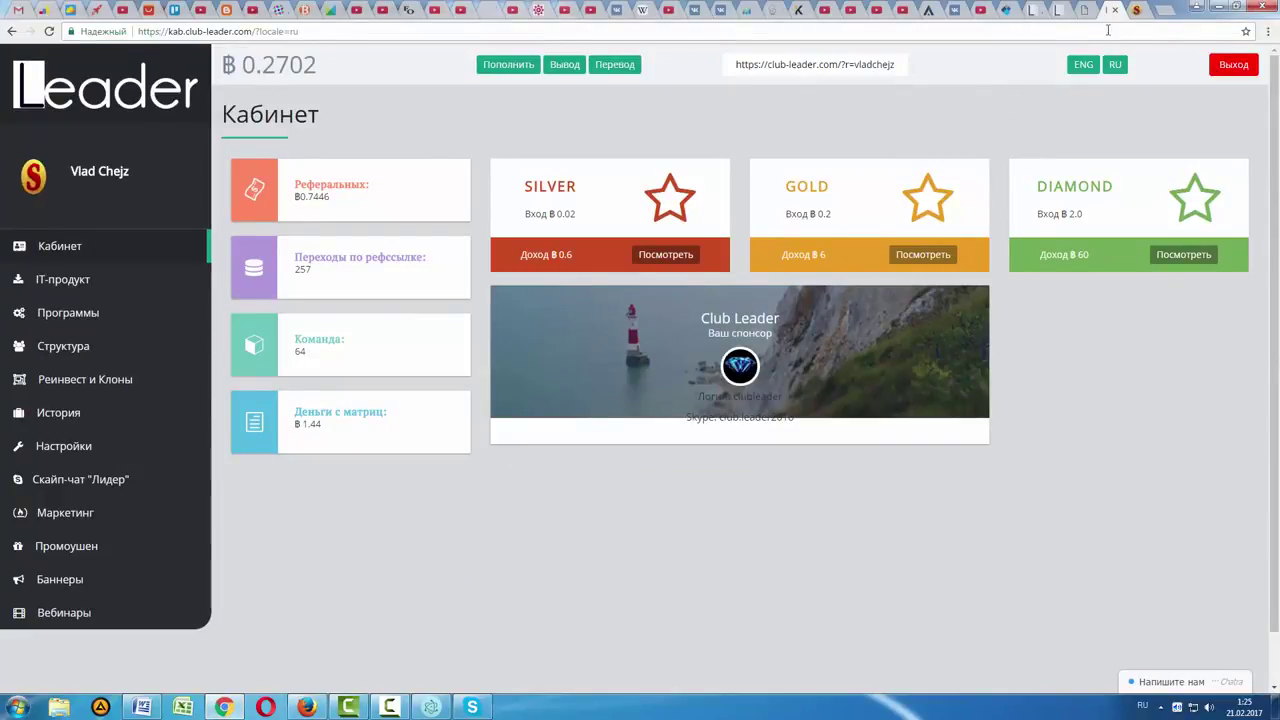
left_click(1136, 12)
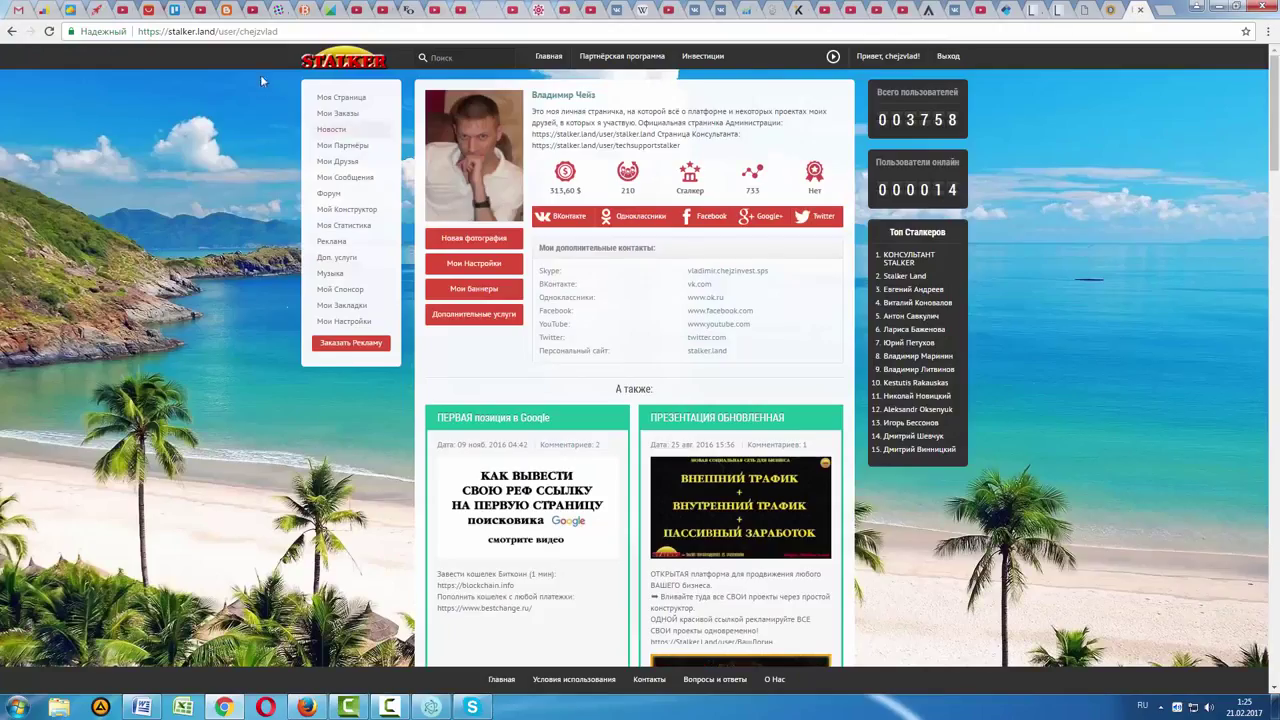